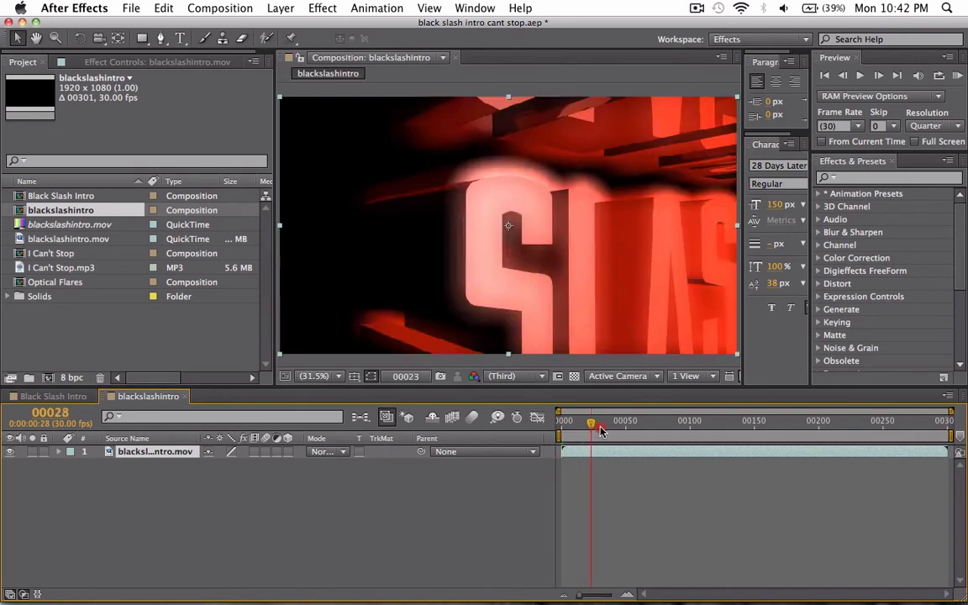
# Step: Set the blackslashintro composition's duration to 300 frames
pyautogui.rightClick(101, 394)
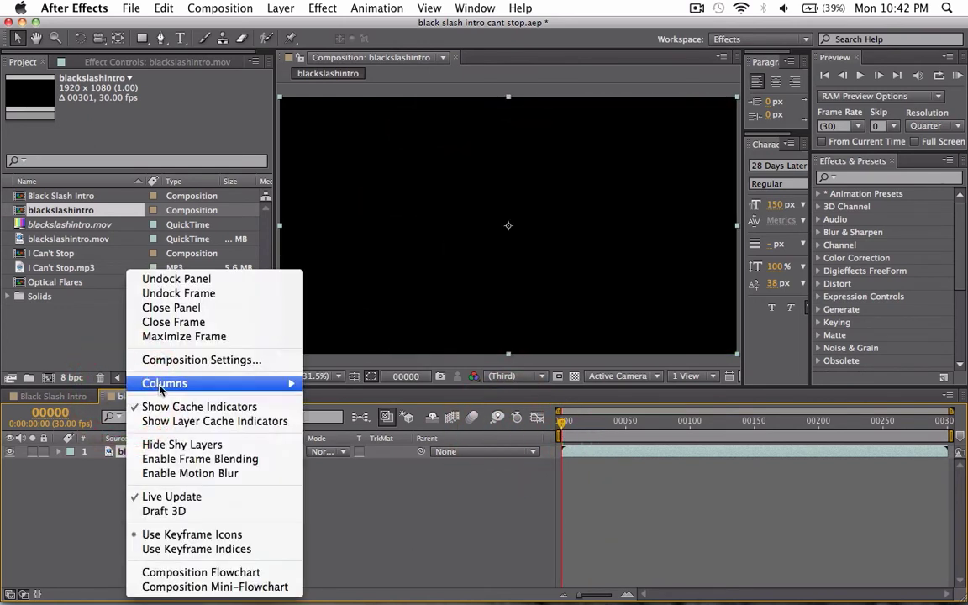
pyautogui.click(181, 361)
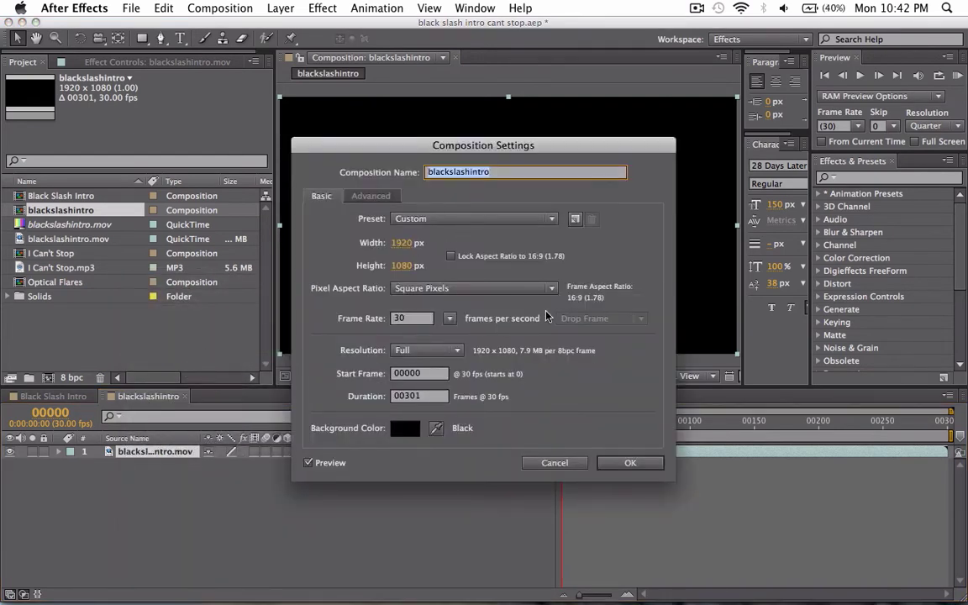
pyautogui.click(426, 398)
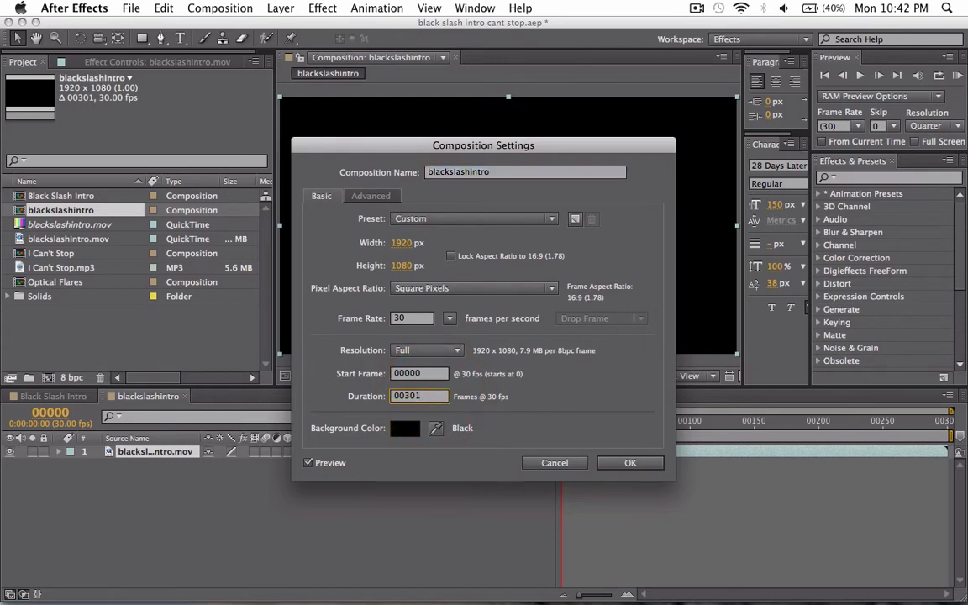
pyautogui.press('BackSpace')
pyautogui.write('0')
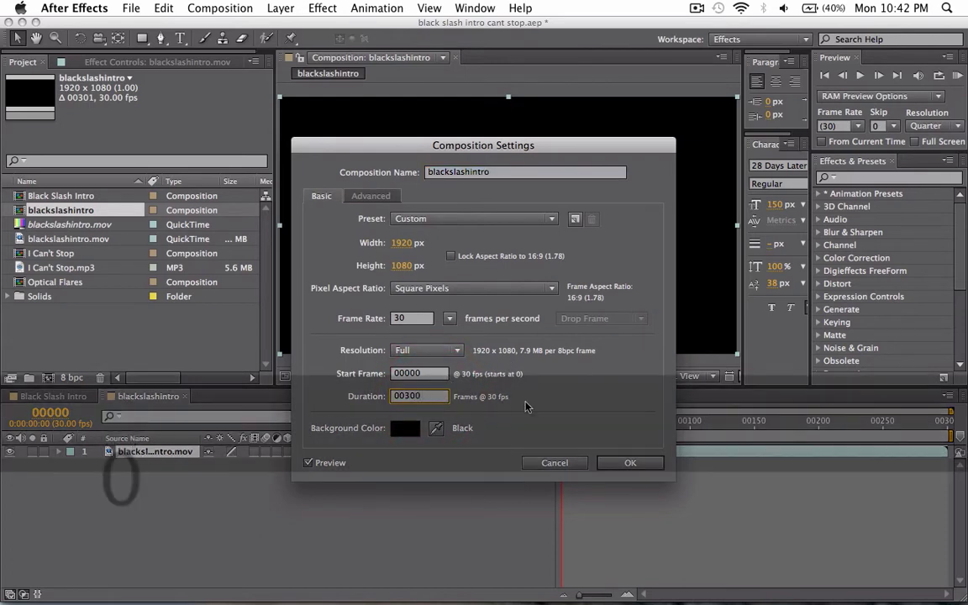
pyautogui.click(627, 464)
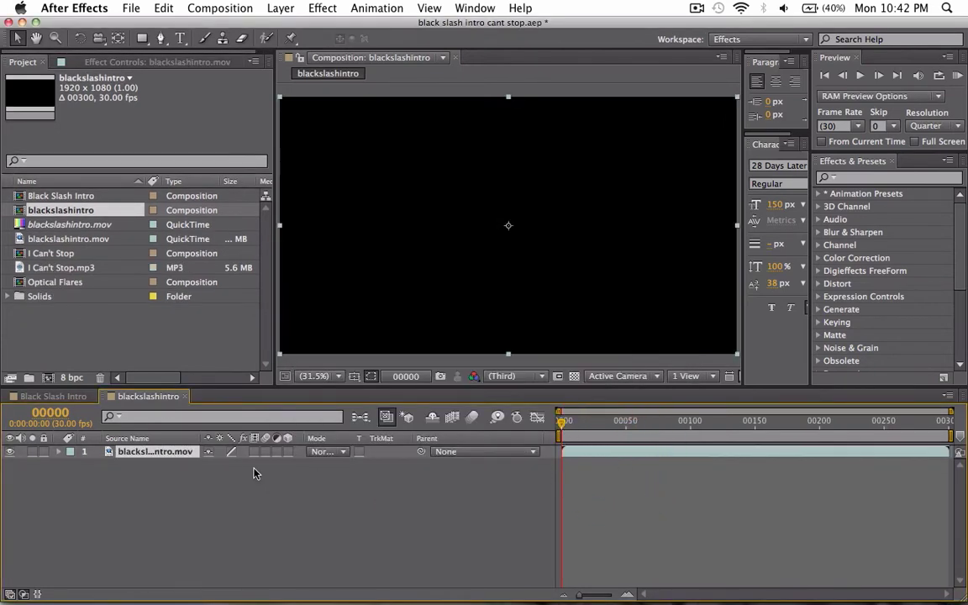
# Step: Add the I Can't Stop composition to the blackslashintro timeline beneath the movie layer
pyautogui.click(159, 466)
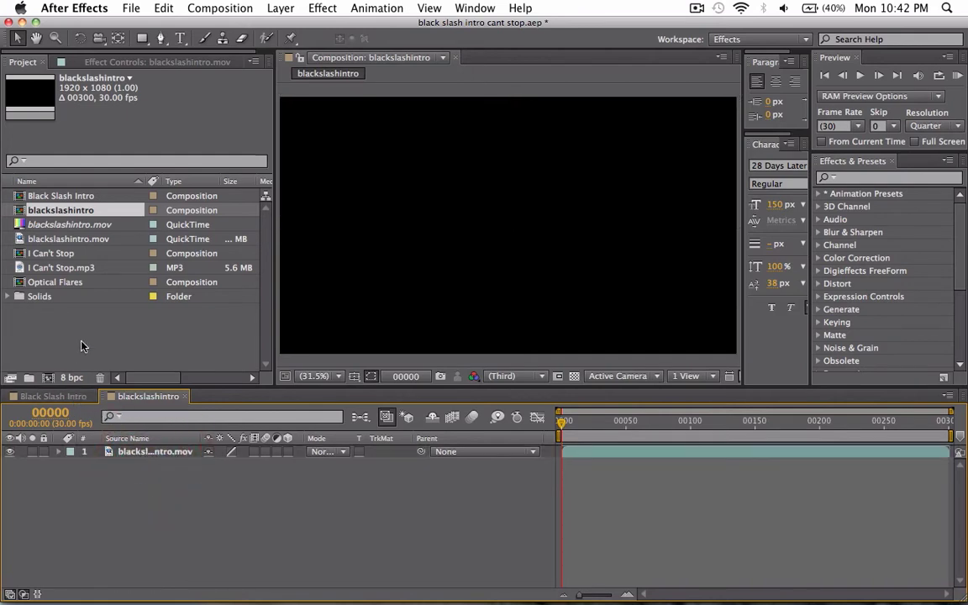
pyautogui.click(78, 253)
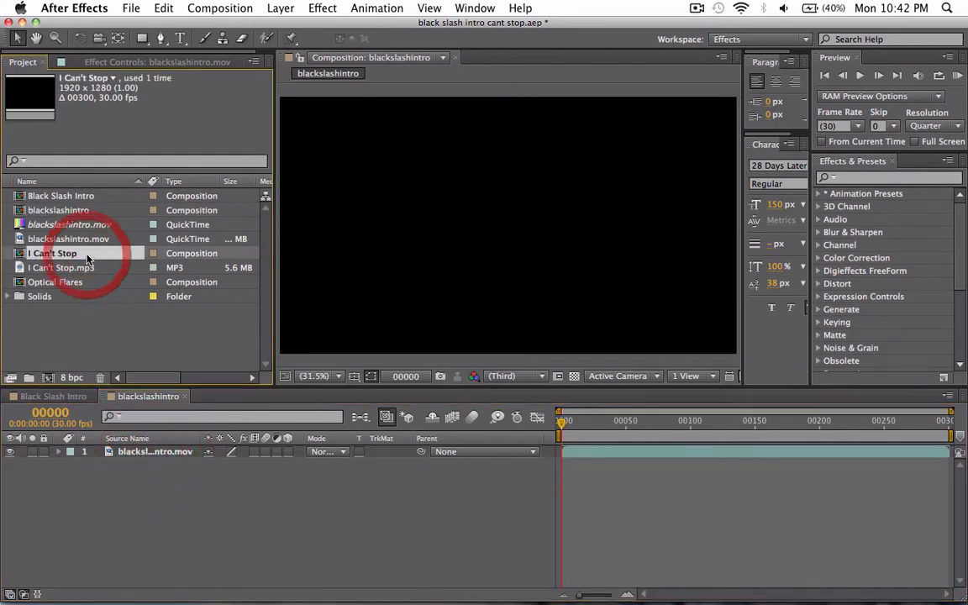
pyautogui.moveTo(79, 250); pyautogui.dragTo(127, 510)
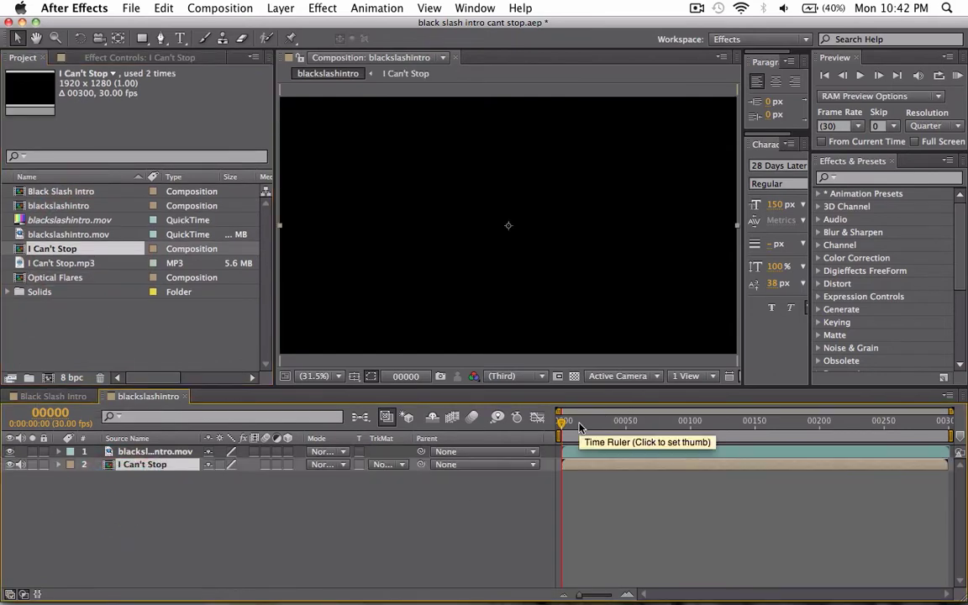
# Step: Play back the blackslashintro composition with its nested music, and return the playhead to frame 0
pyautogui.press('space')
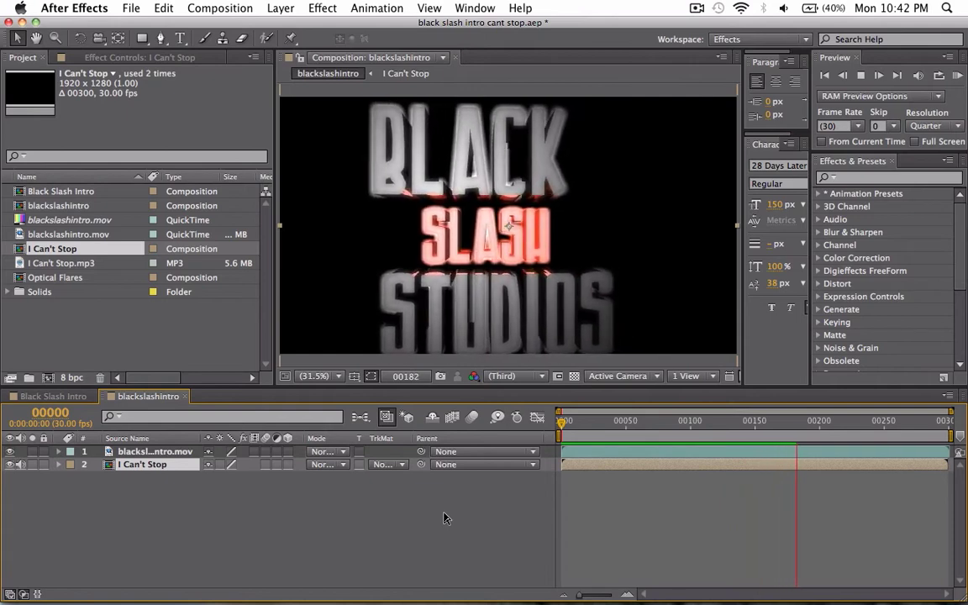
pyautogui.press('space')
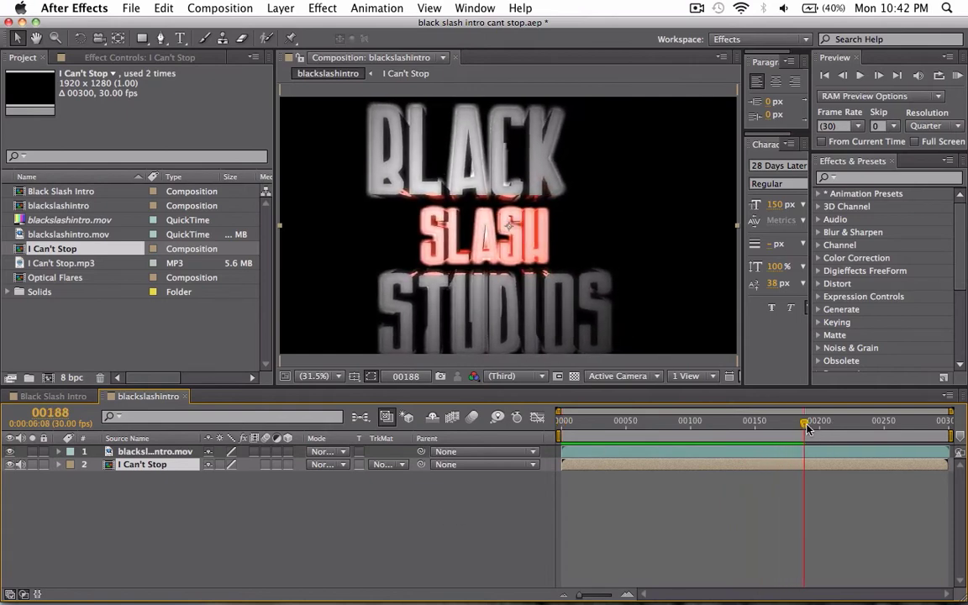
pyautogui.moveTo(807, 429); pyautogui.dragTo(519, 389)
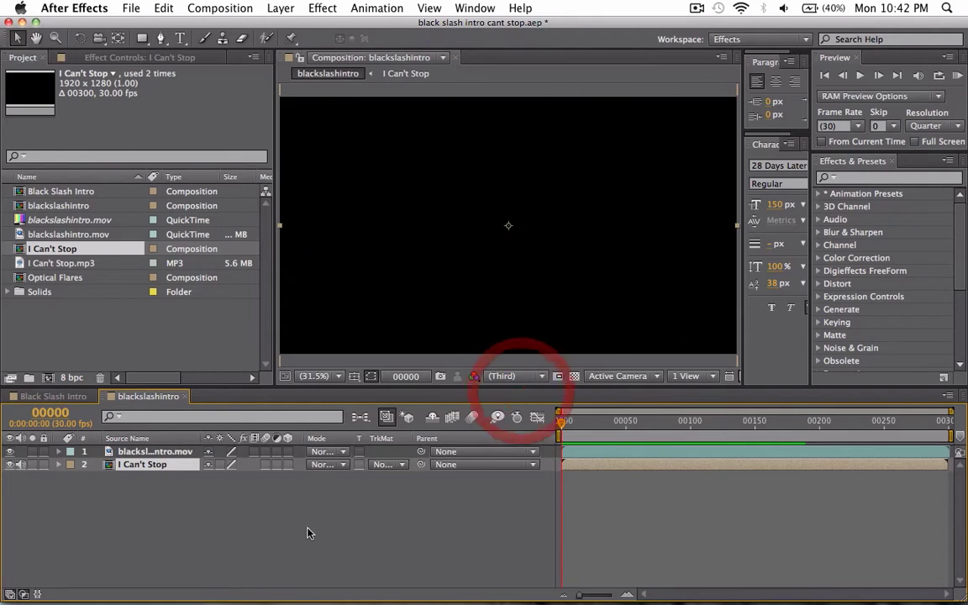
# Step: Open the nested I Can't Stop composition and RAM preview its audio from the first frame
pyautogui.click(58, 463)
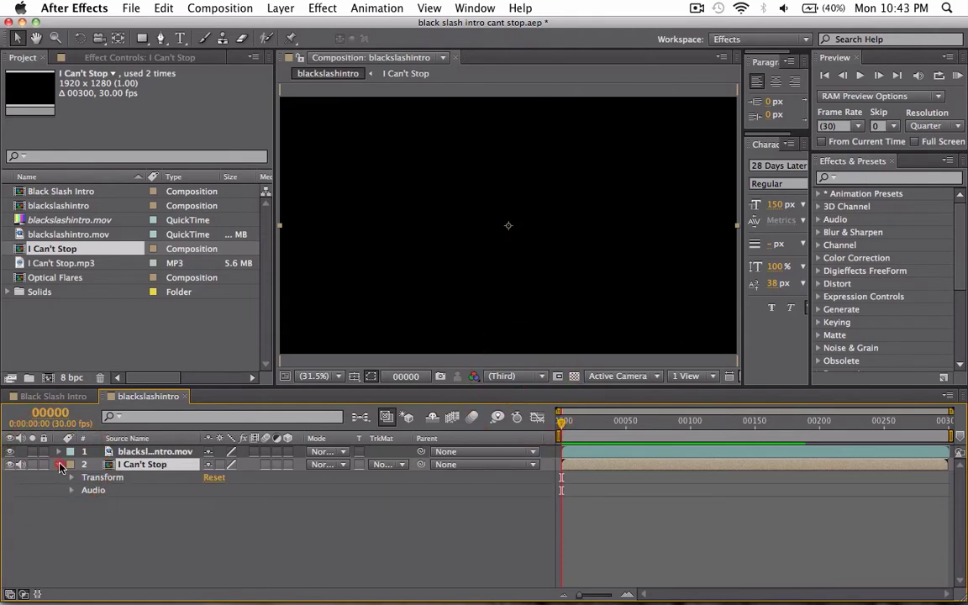
pyautogui.click(58, 464)
pyautogui.doubleClick(141, 464)
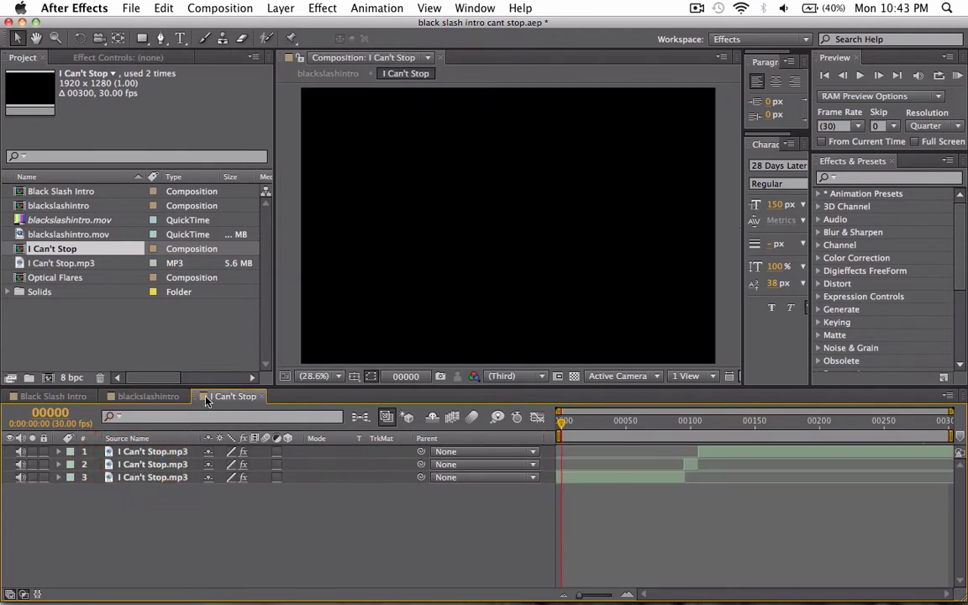
pyautogui.moveTo(564, 426)
pyautogui.mouseDown()
pyautogui.moveTo(577, 428)
pyautogui.moveTo(549, 433)
pyautogui.mouseUp()
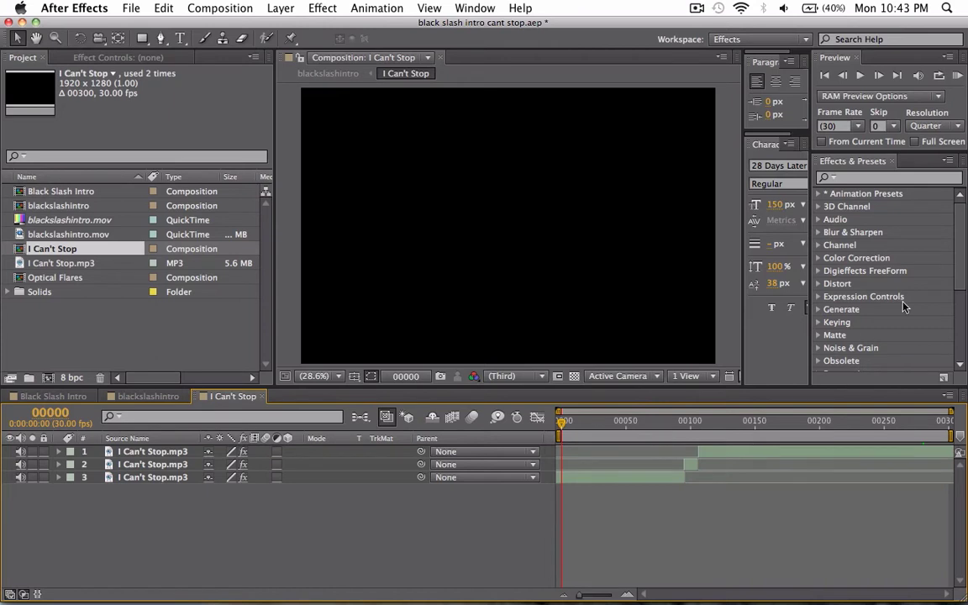
pyautogui.click(959, 76)
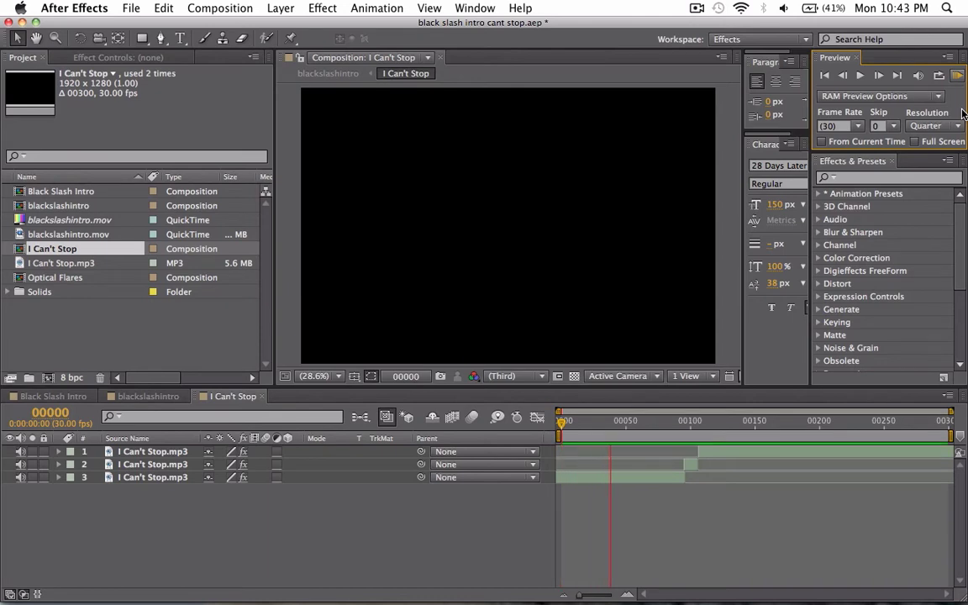
pyautogui.press('XF86AudioRaiseVolume')
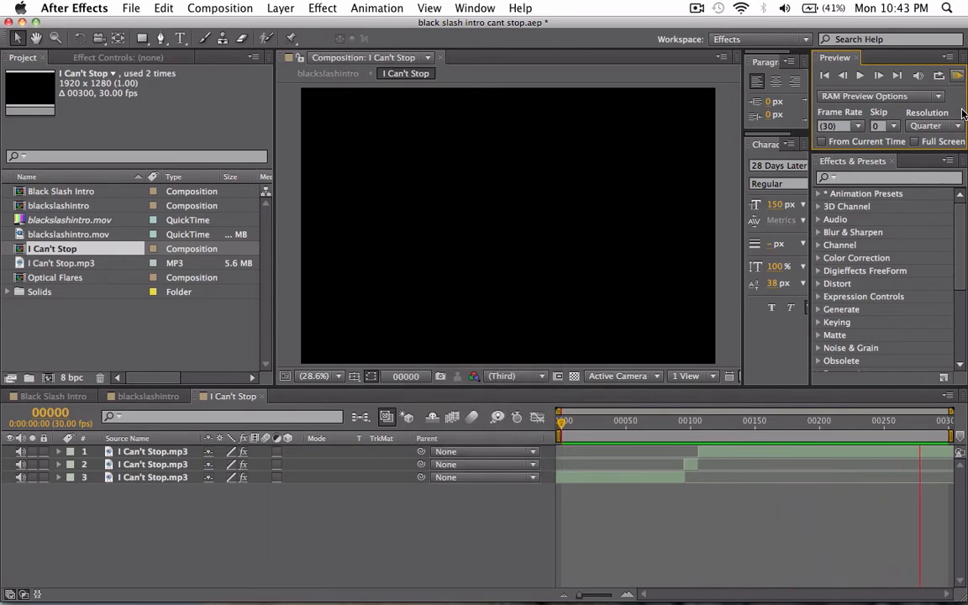
pyautogui.click(861, 76)
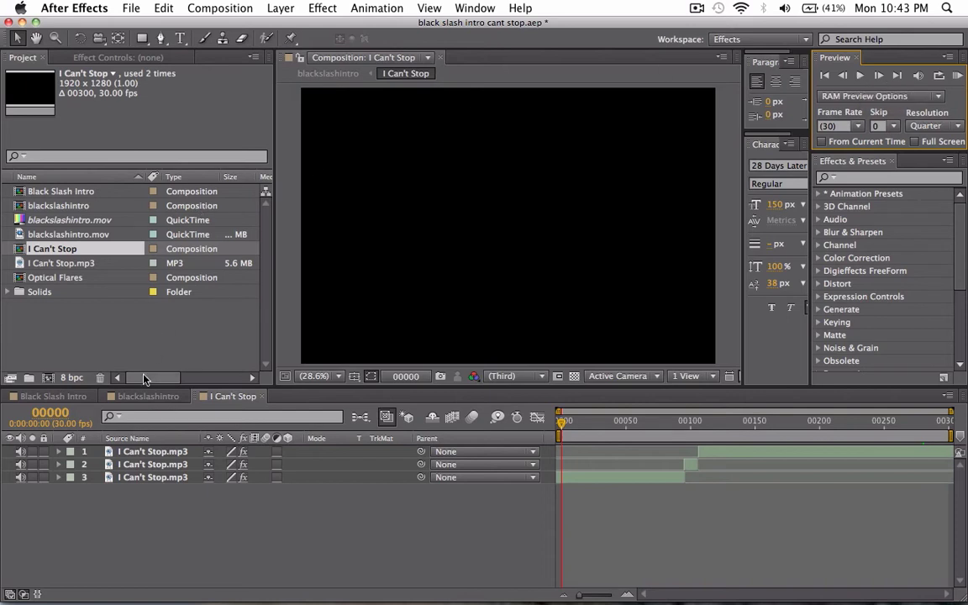
# Step: Examine the audio waveform of the first I Can't Stop.mp3 layer in the I Can't Stop composition, and collapse the layer
pyautogui.click(148, 396)
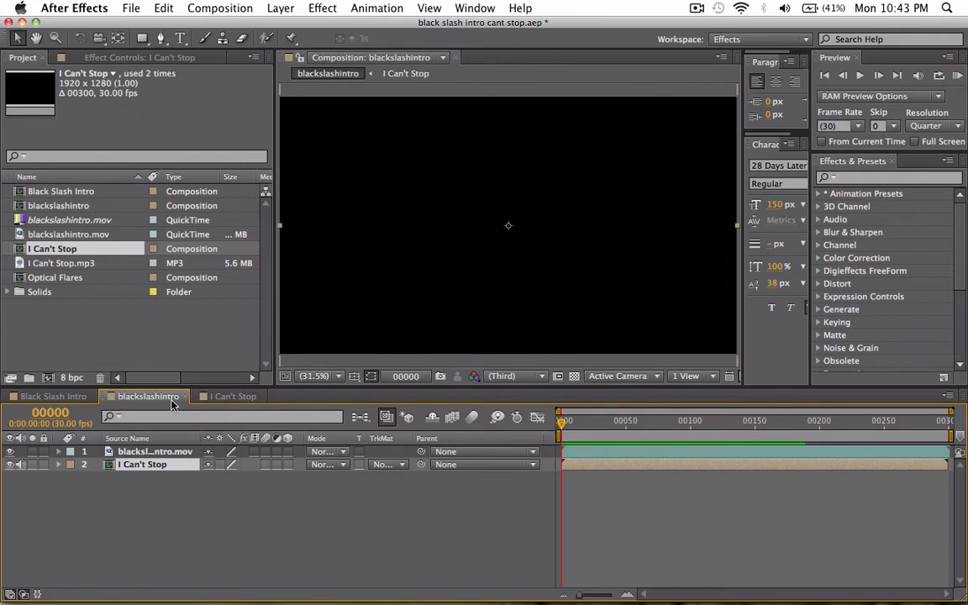
pyautogui.click(233, 396)
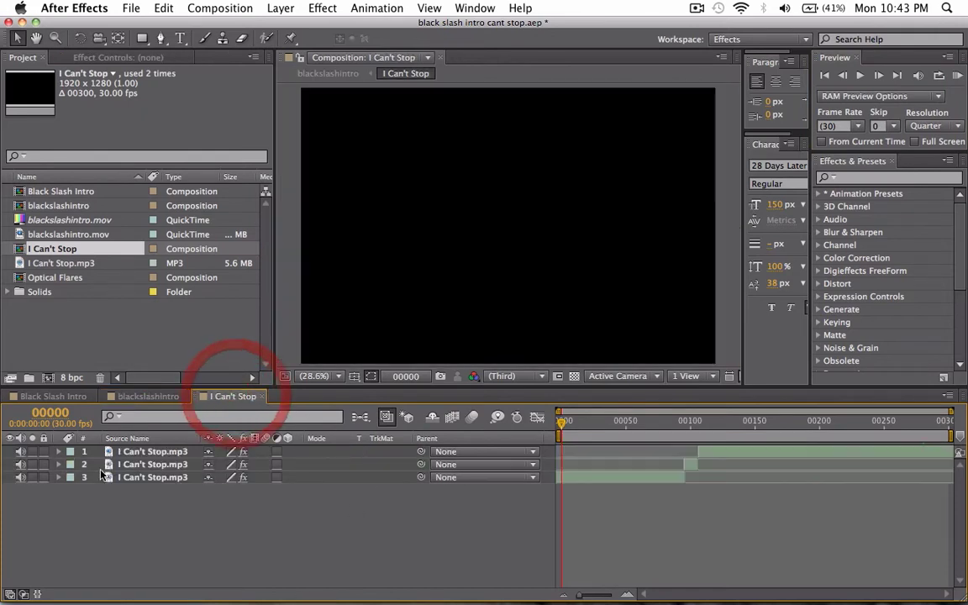
pyautogui.click(58, 452)
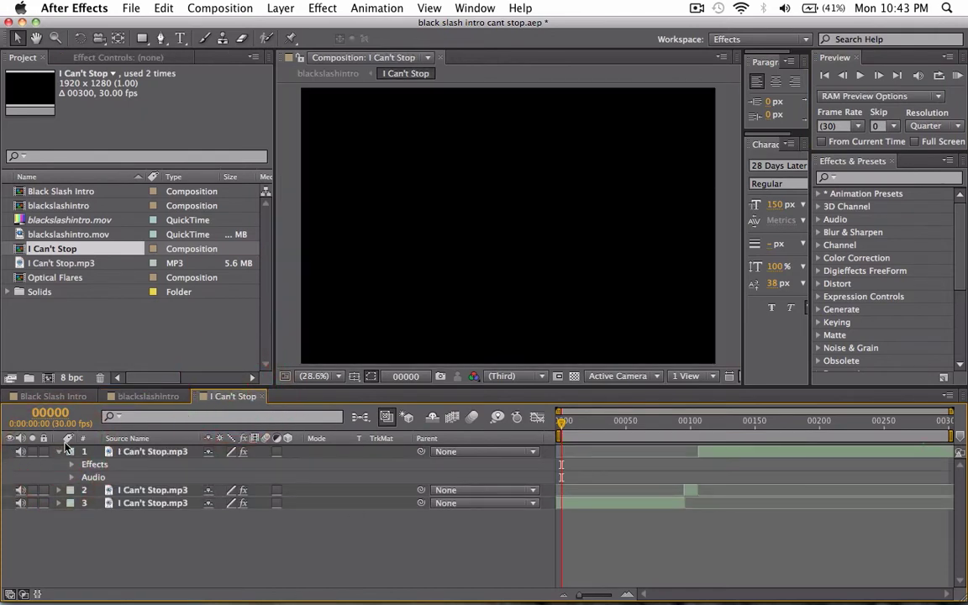
pyautogui.click(59, 451)
pyautogui.click(59, 452)
pyautogui.click(72, 477)
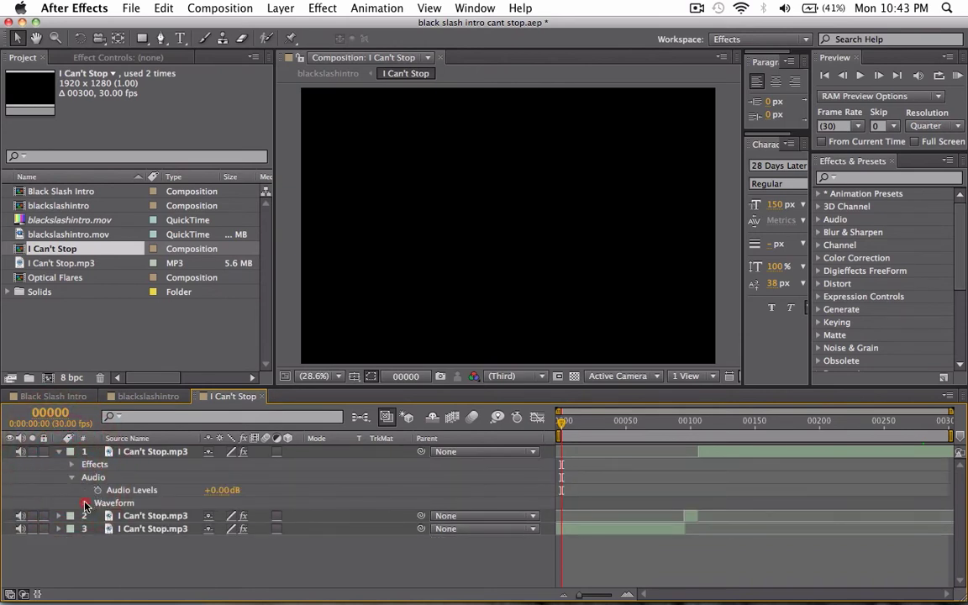
pyautogui.click(84, 503)
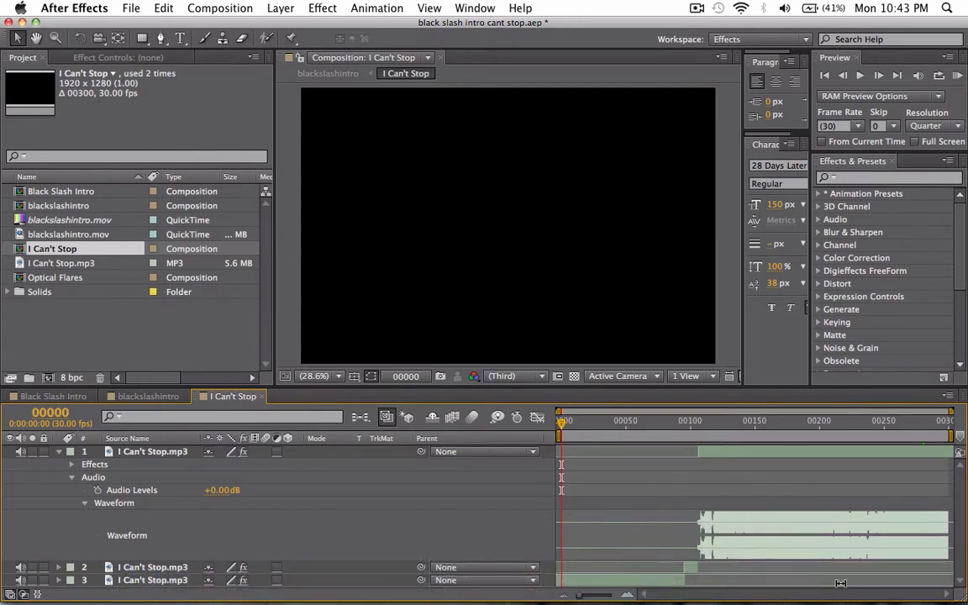
pyautogui.moveTo(561, 426); pyautogui.dragTo(859, 421)
pyautogui.moveTo(787, 486); pyautogui.dragTo(735, 496)
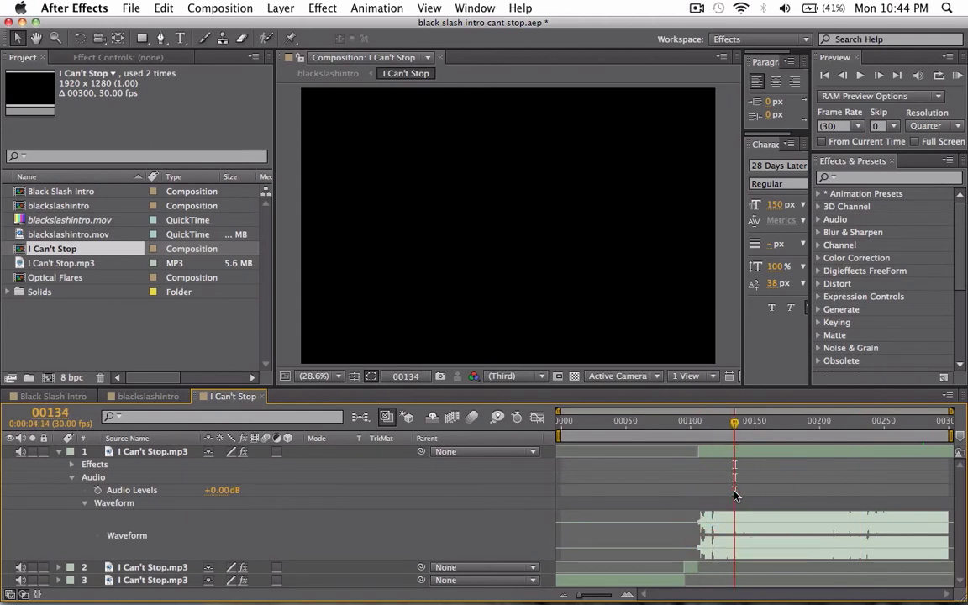
pyautogui.moveTo(736, 427); pyautogui.dragTo(465, 401)
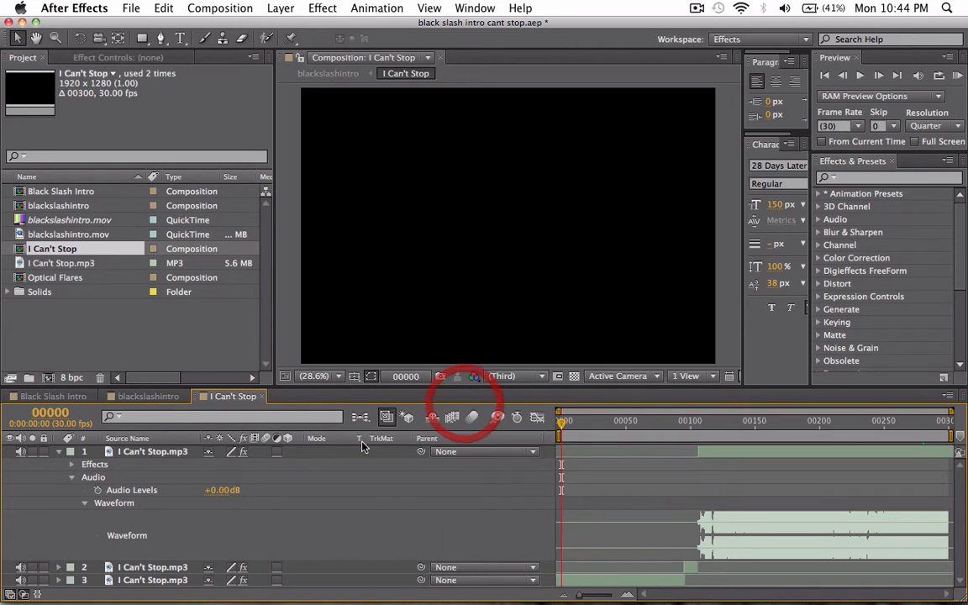
pyautogui.click(59, 452)
# Step: Examine the waveform of the nested I Can't Stop layer in the blackslashintro composition, and collapse the layer
pyautogui.click(156, 396)
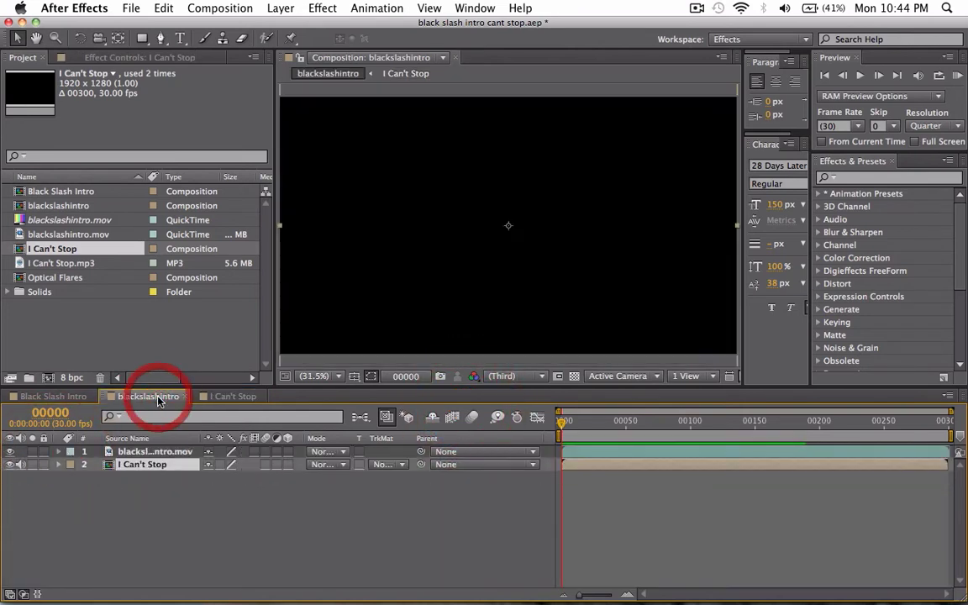
pyautogui.click(58, 464)
pyautogui.click(72, 490)
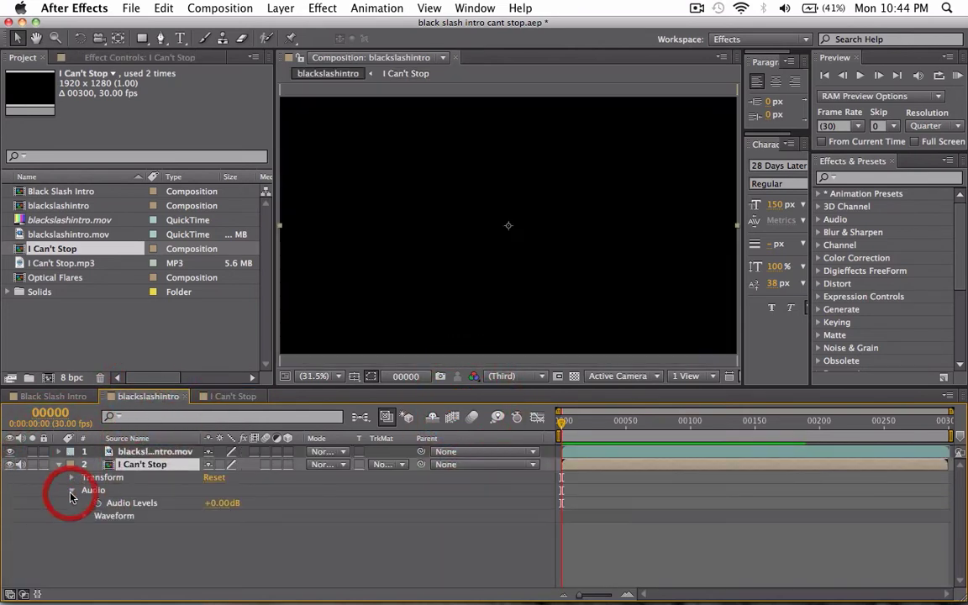
pyautogui.click(83, 516)
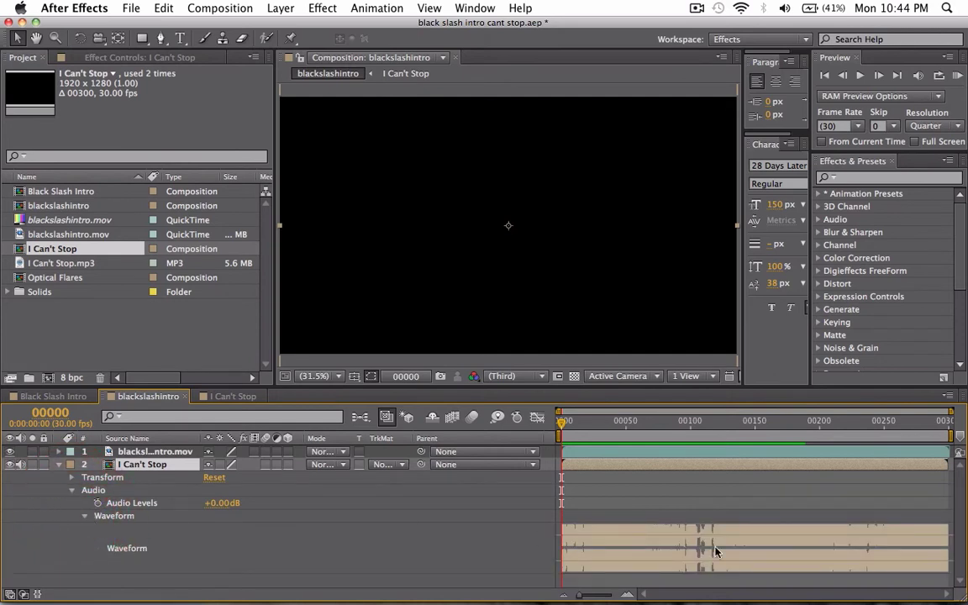
pyautogui.click(61, 466)
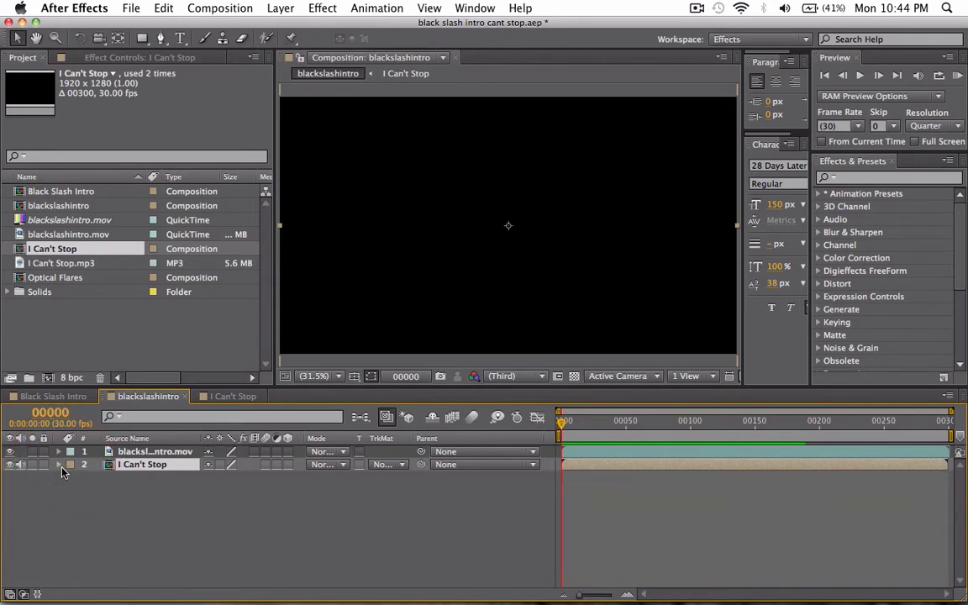
# Step: Find the Twitch effect and apply it from Video Copilot to the blackslashintro.mov layer
pyautogui.click(138, 452)
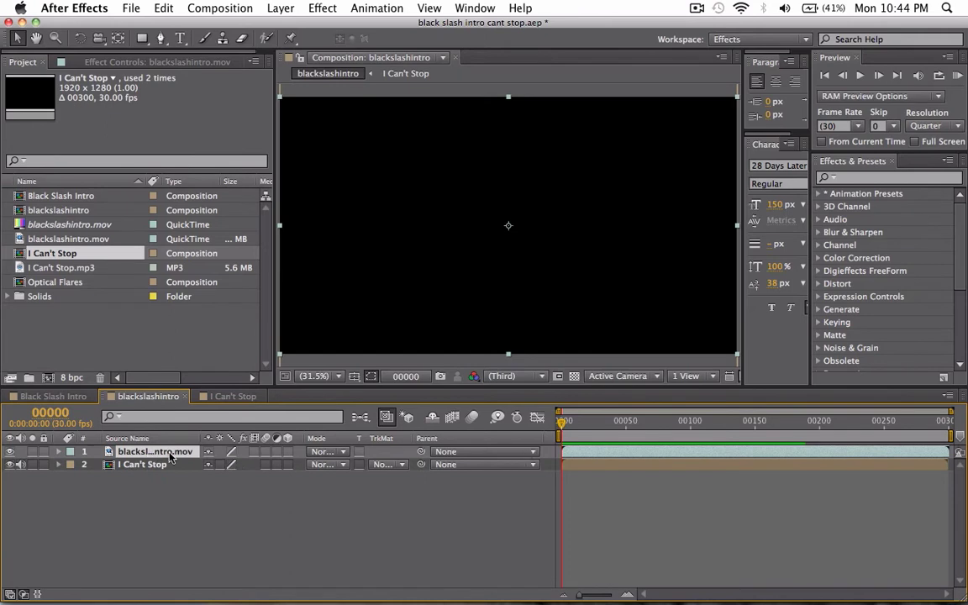
pyautogui.press('space')
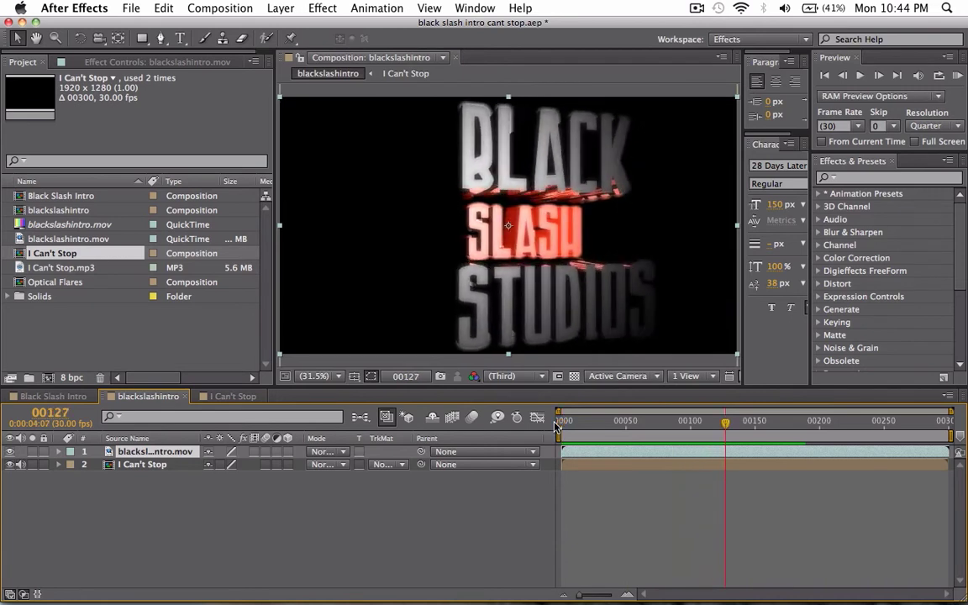
pyautogui.click(191, 63)
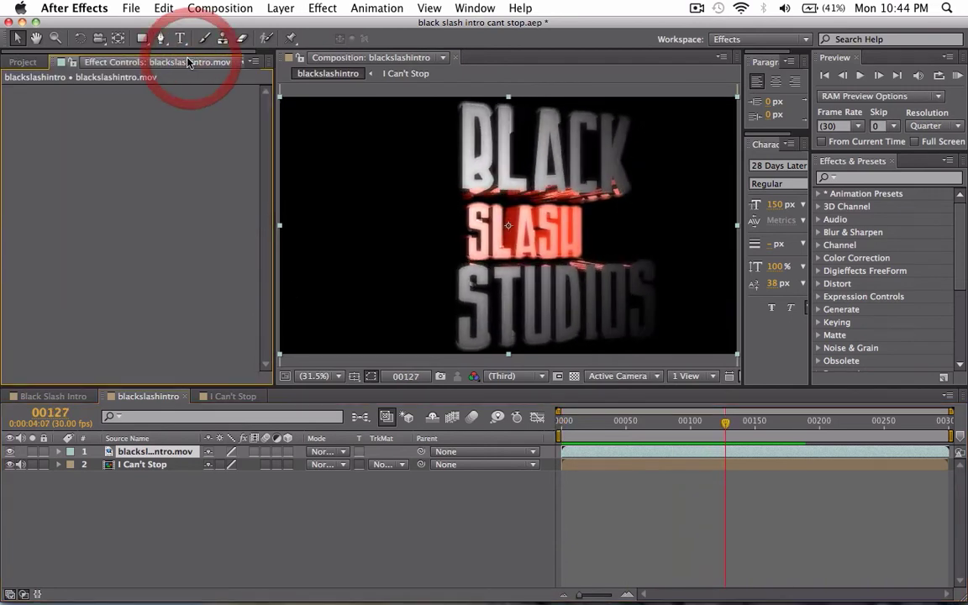
pyautogui.click(877, 178)
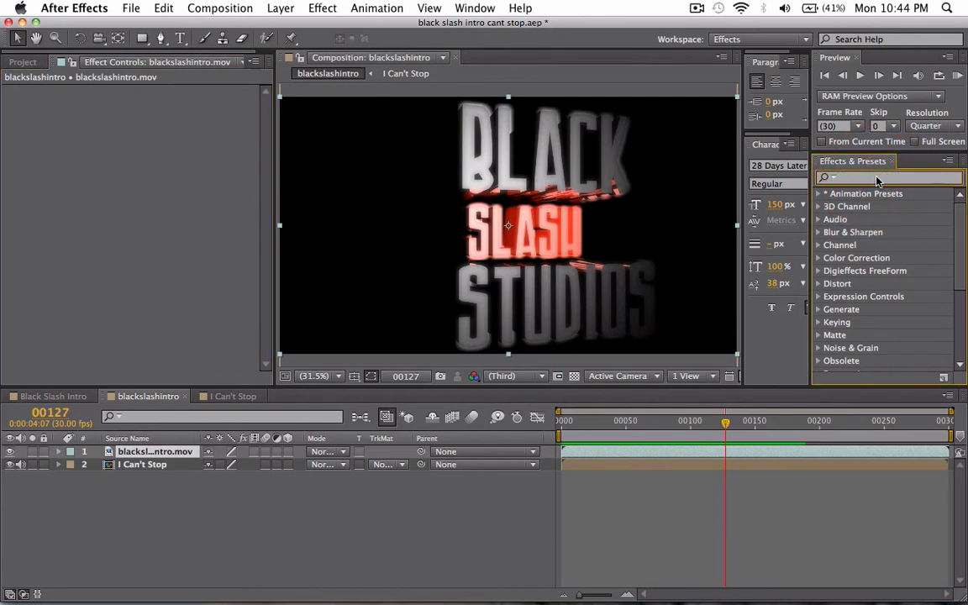
pyautogui.write('twit')
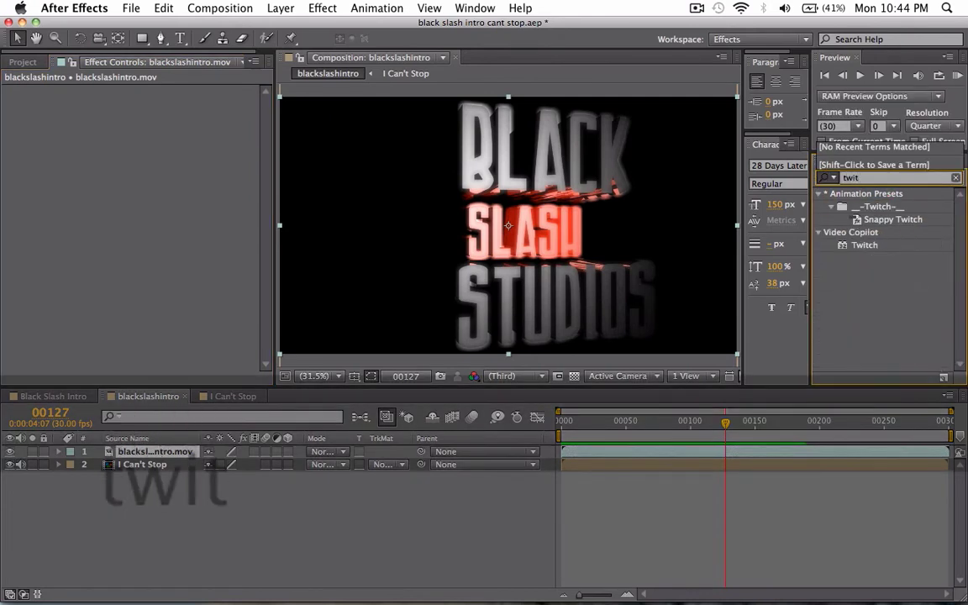
pyautogui.click(866, 245)
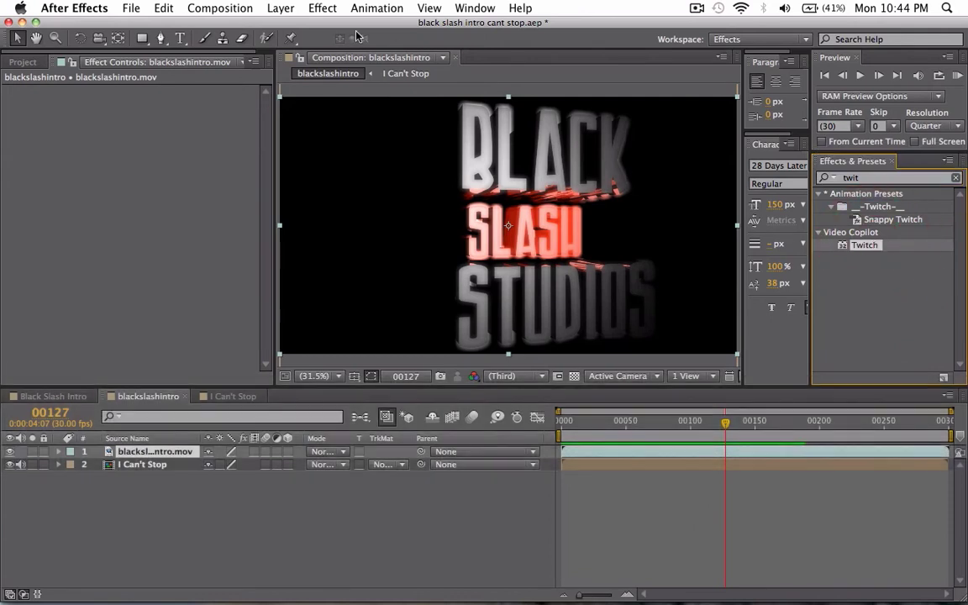
pyautogui.click(160, 452)
pyautogui.click(322, 7)
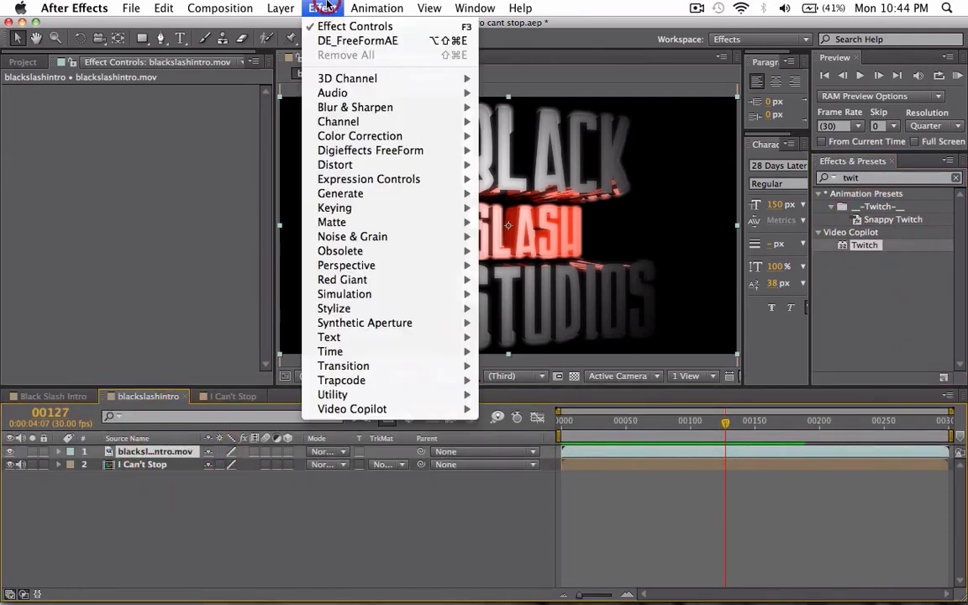
pyautogui.moveTo(395, 409)
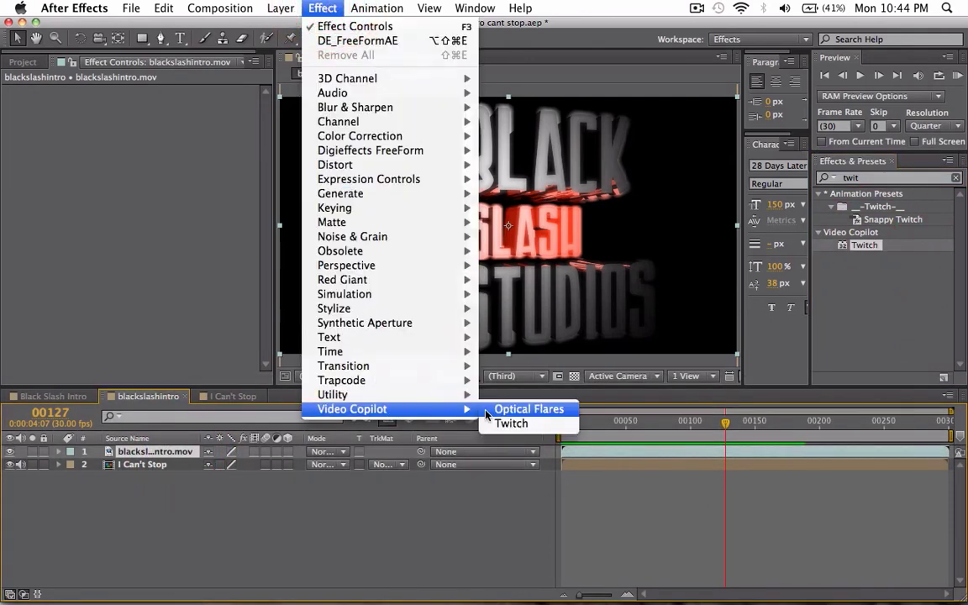
pyautogui.click(511, 424)
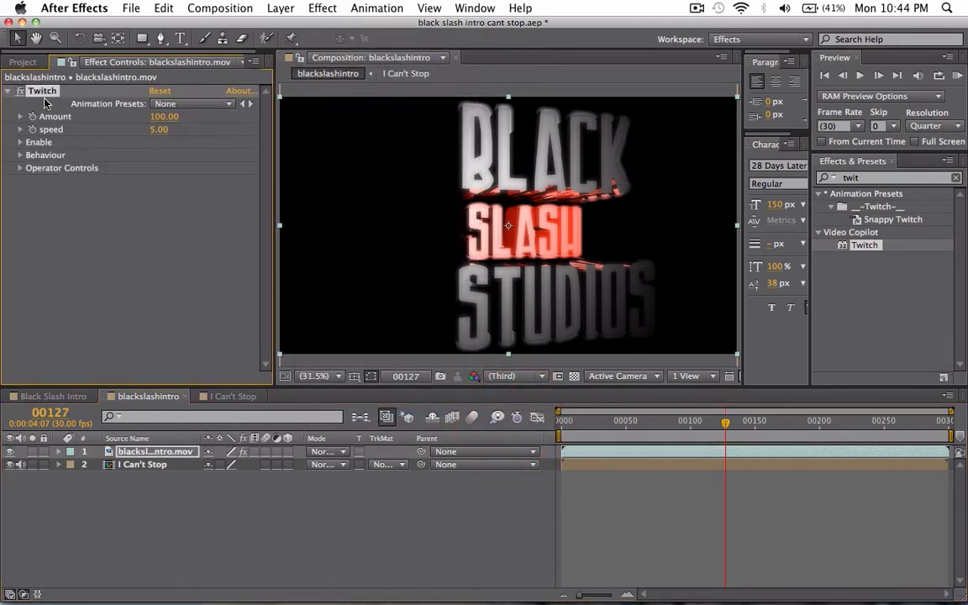
# Step: Expand the Twitch effect's settings groups and enable its Color, Light and Slide operators, leaving Behaviour collapsed
pyautogui.click(20, 142)
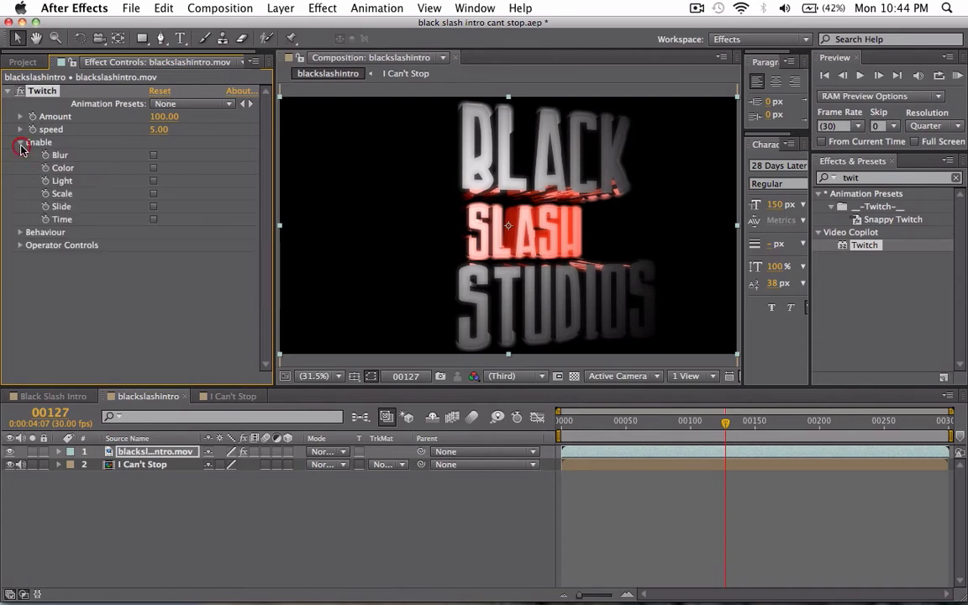
pyautogui.click(20, 234)
pyautogui.click(21, 323)
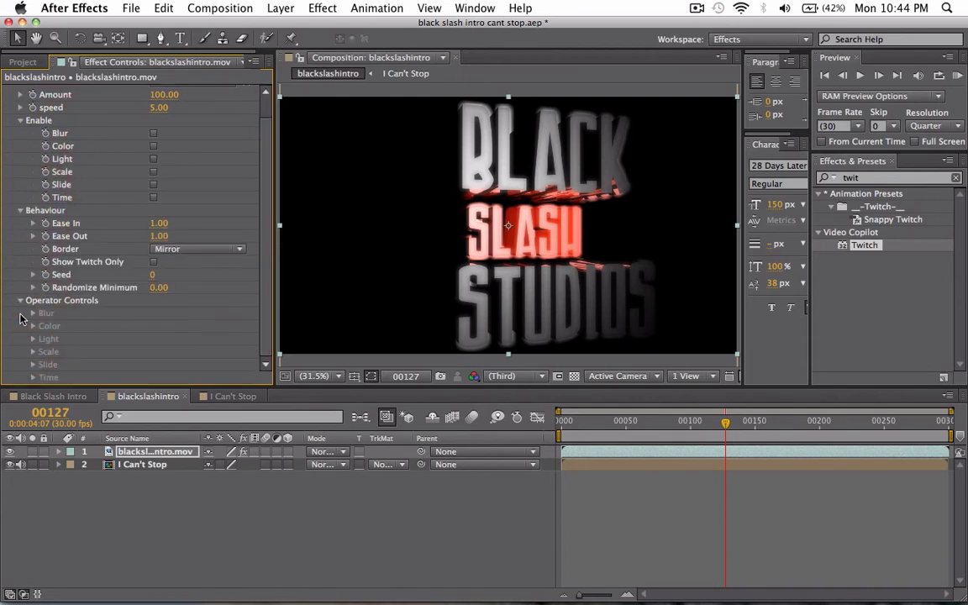
pyautogui.click(20, 211)
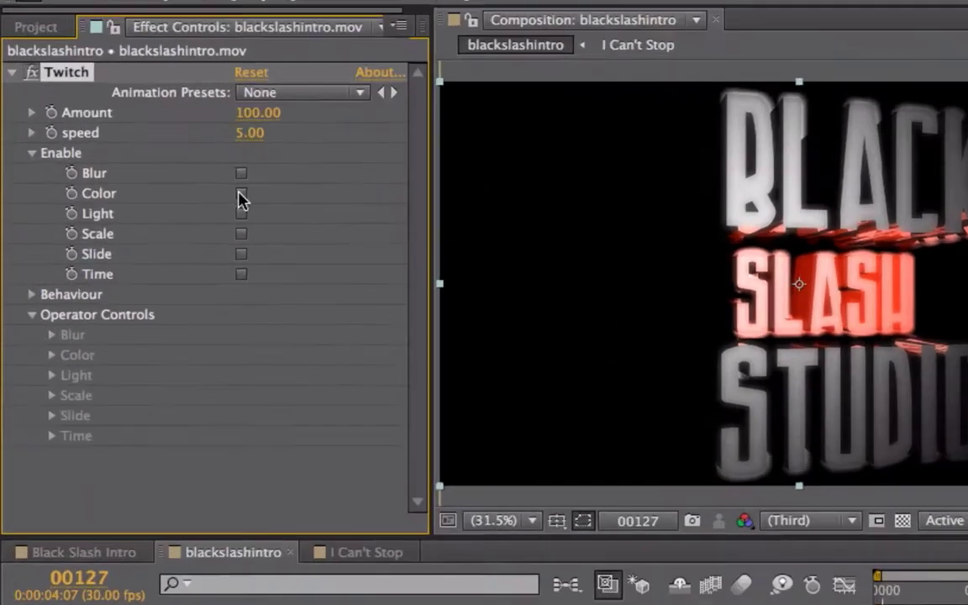
pyautogui.click(153, 167)
pyautogui.click(450, 291)
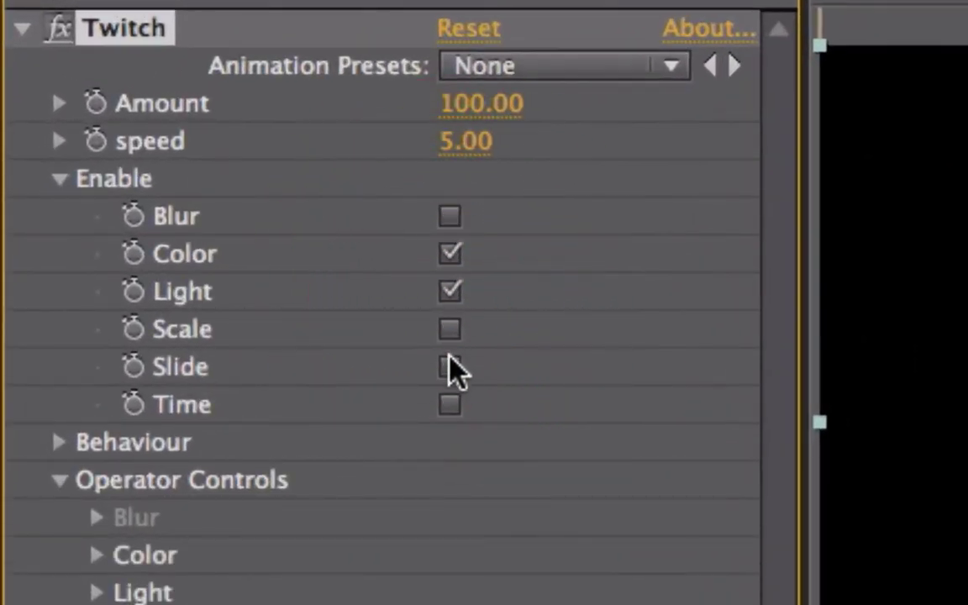
pyautogui.click(449, 369)
# Step: Set the Twitch Amount to 148 and preview the twitching intro from frame 70
pyautogui.moveTo(458, 105); pyautogui.dragTo(518, 109)
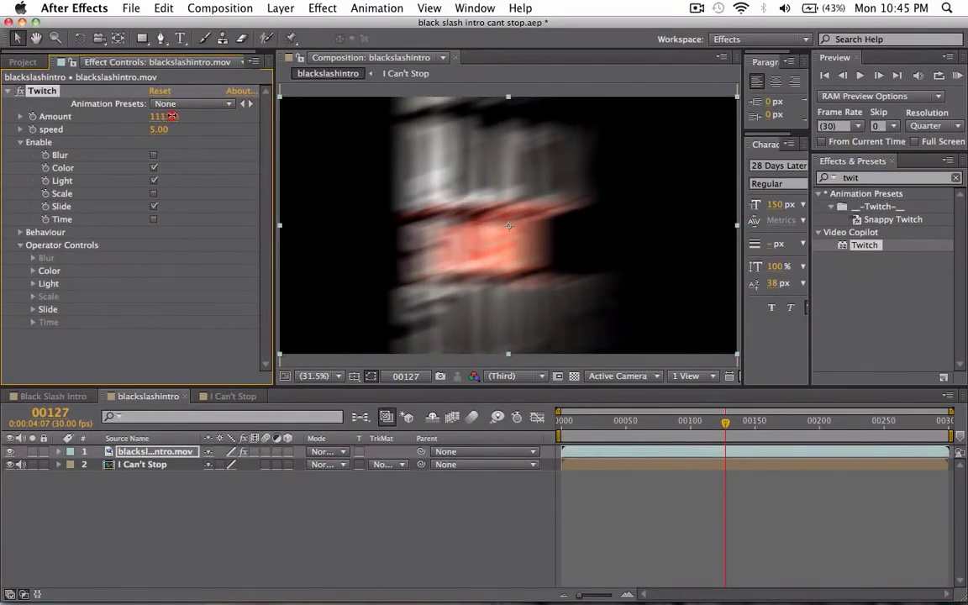
pyautogui.moveTo(171, 116); pyautogui.dragTo(199, 118)
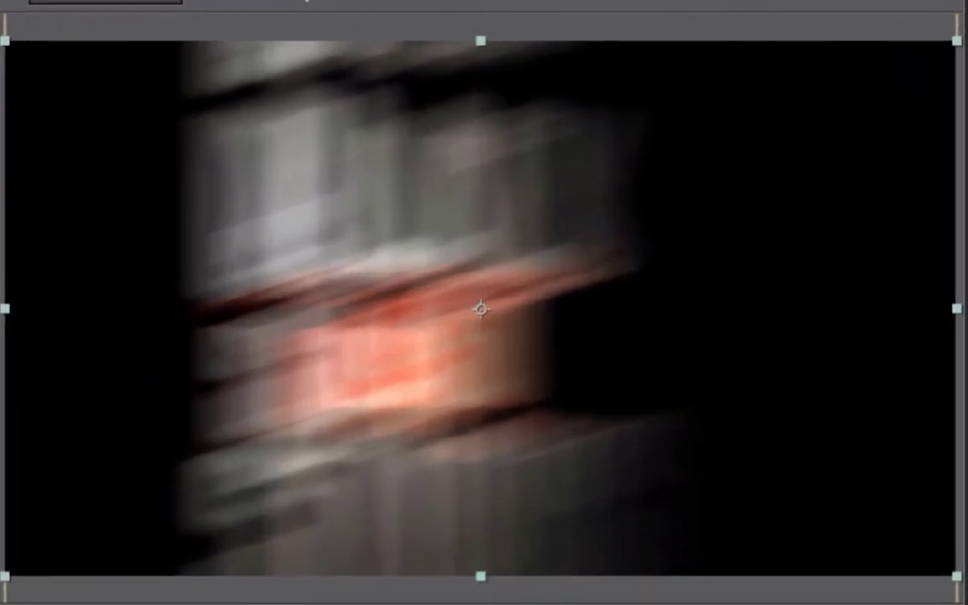
pyautogui.moveTo(725, 422); pyautogui.dragTo(737, 423)
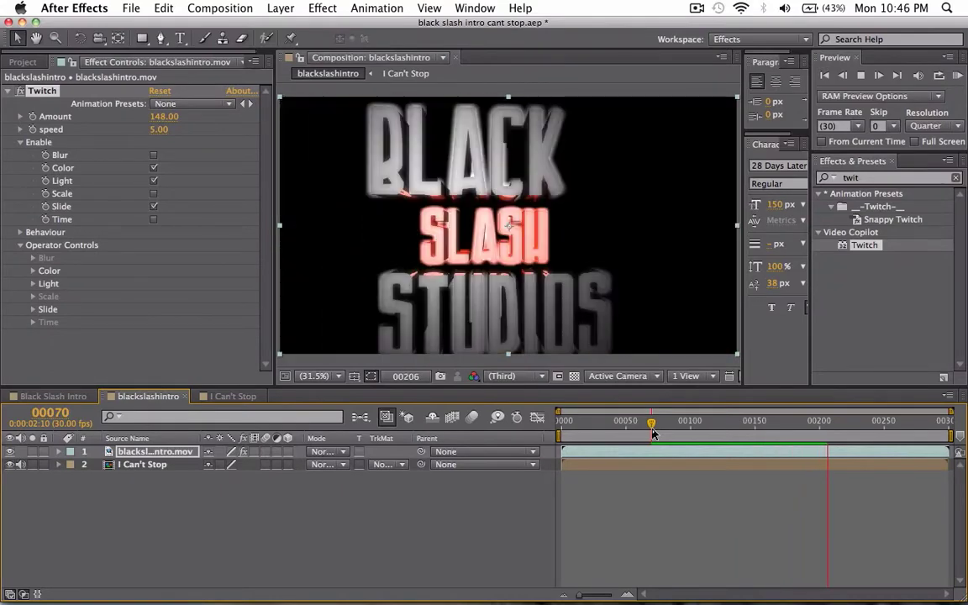
pyautogui.click(653, 429)
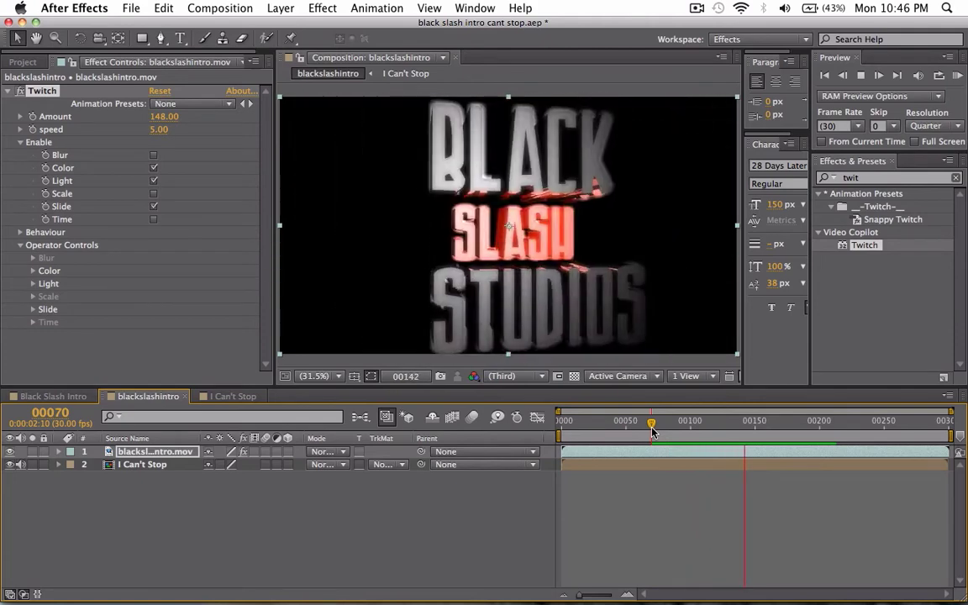
pyautogui.click(658, 430)
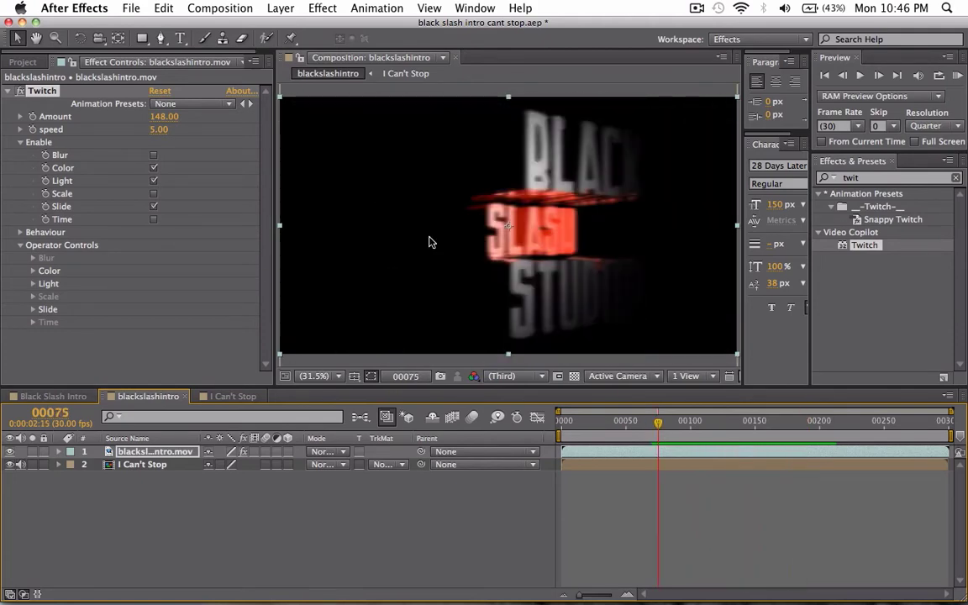
pyautogui.click(696, 8)
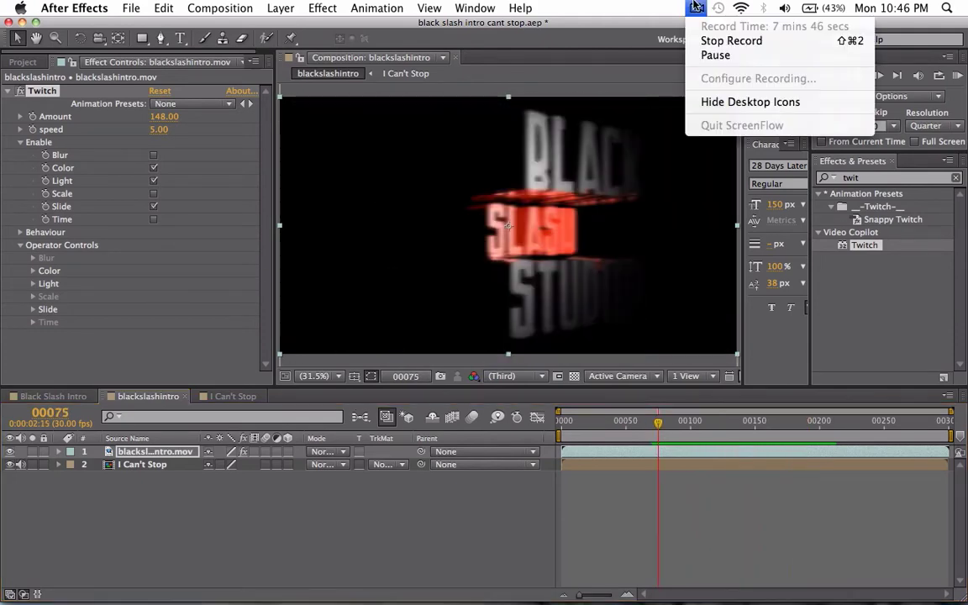
pyautogui.click(563, 47)
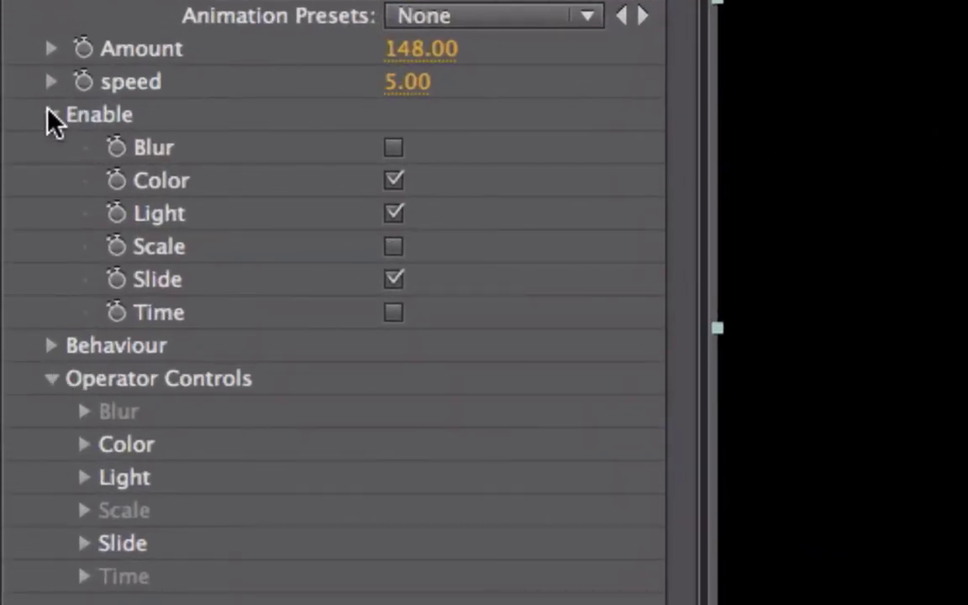
# Step: Open the Color settings within Twitch's Operator Controls, keeping the Enable group expanded
pyautogui.click(20, 142)
pyautogui.click(50, 187)
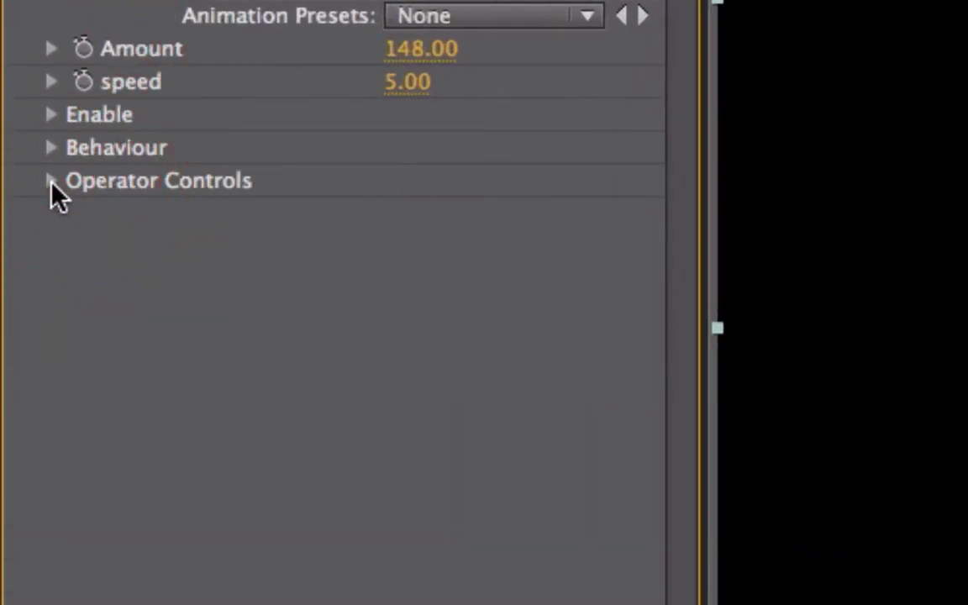
pyautogui.click(50, 186)
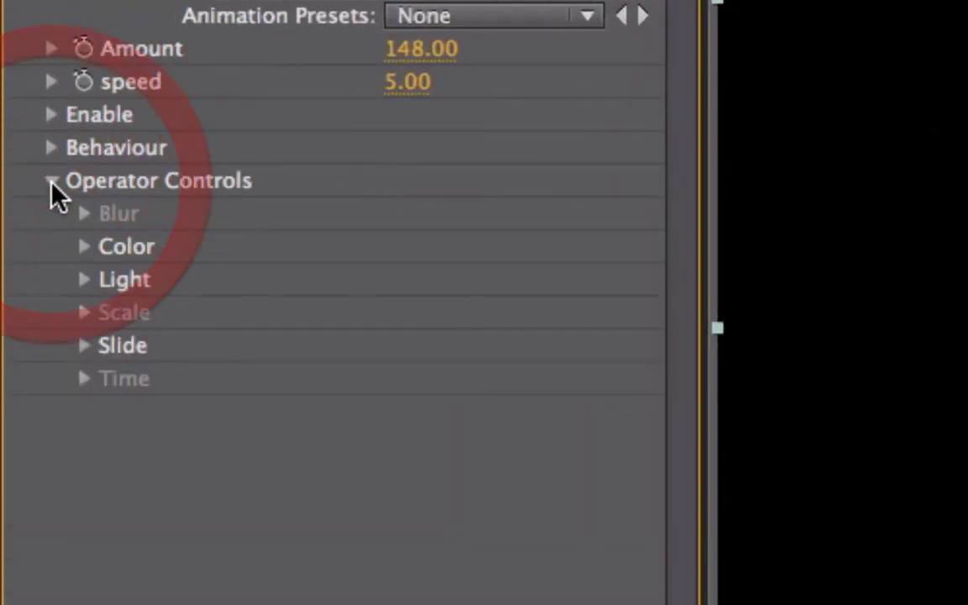
pyautogui.click(49, 114)
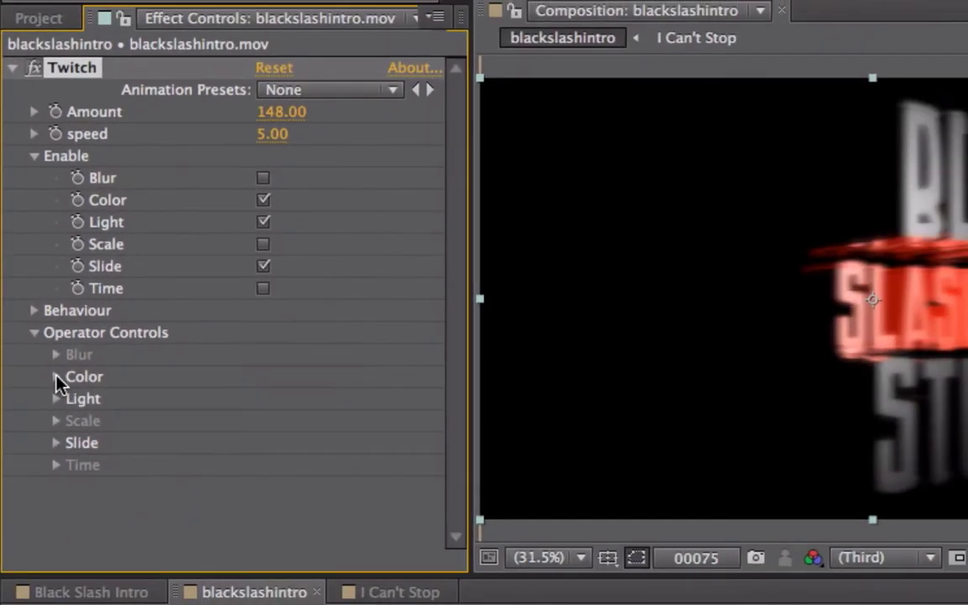
pyautogui.click(84, 443)
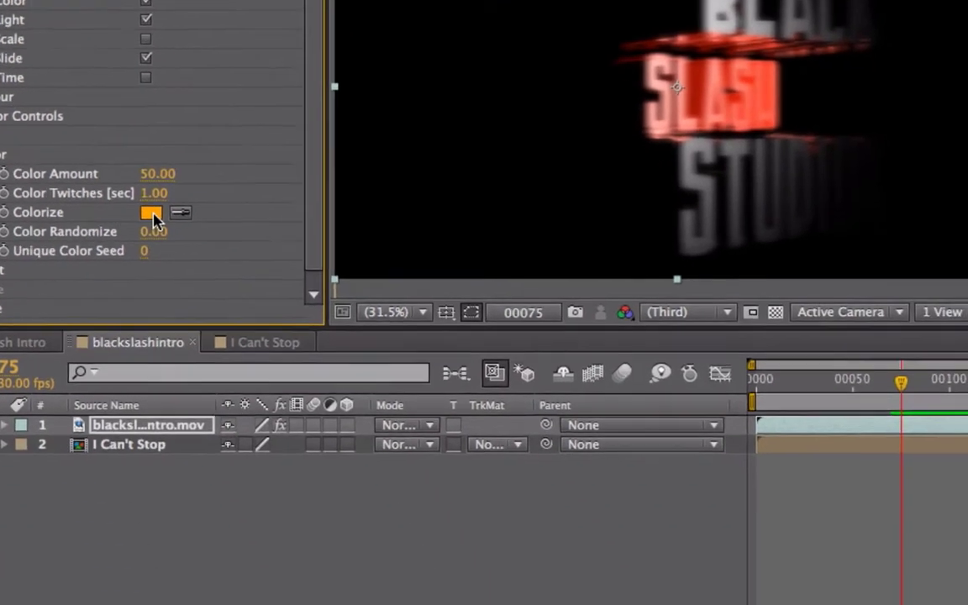
# Step: Set Twitch's Colorize colour to blue 1496E0 and its Color Amount to 119
pyautogui.click(268, 445)
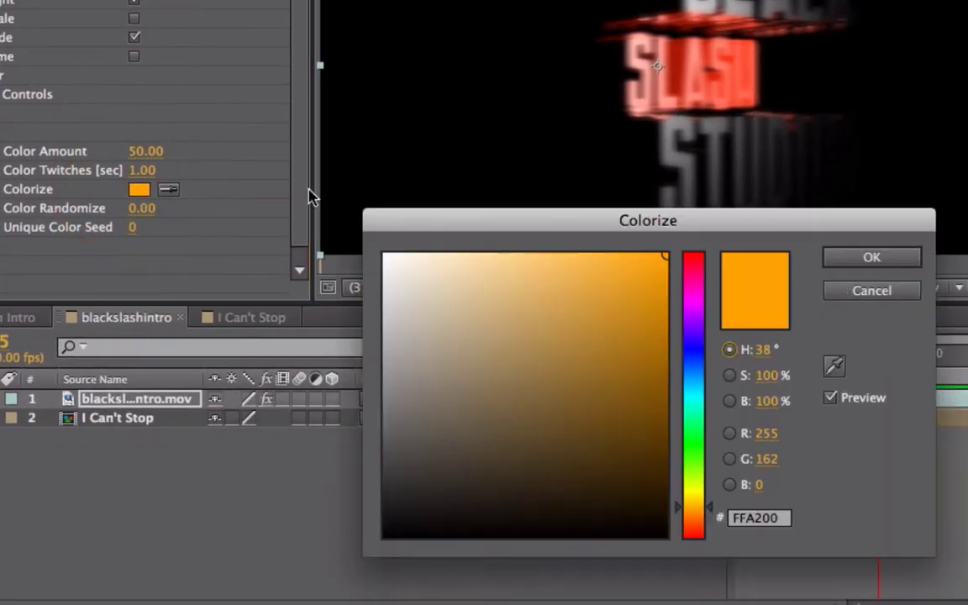
pyautogui.click(694, 377)
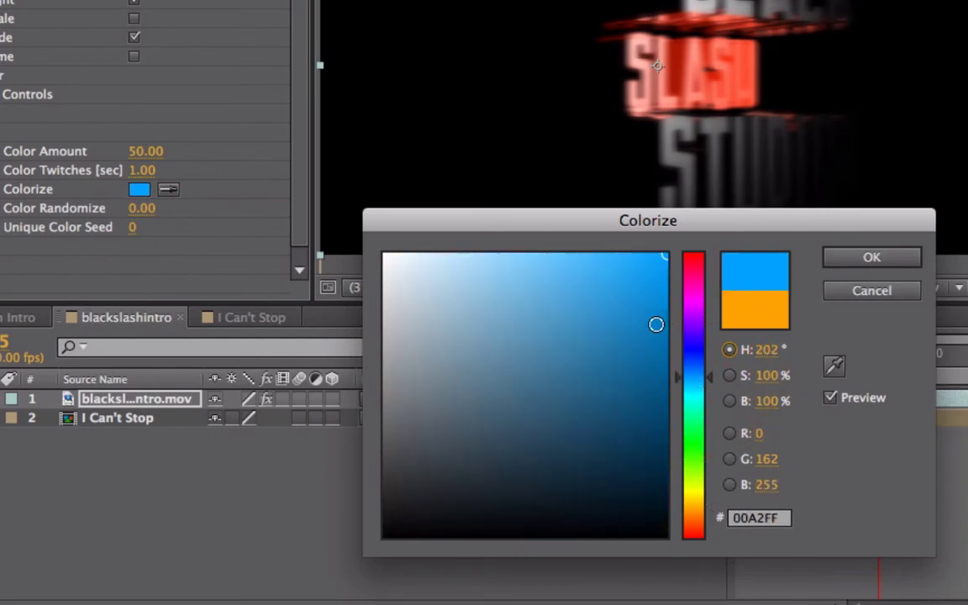
pyautogui.click(660, 305)
pyautogui.click(661, 294)
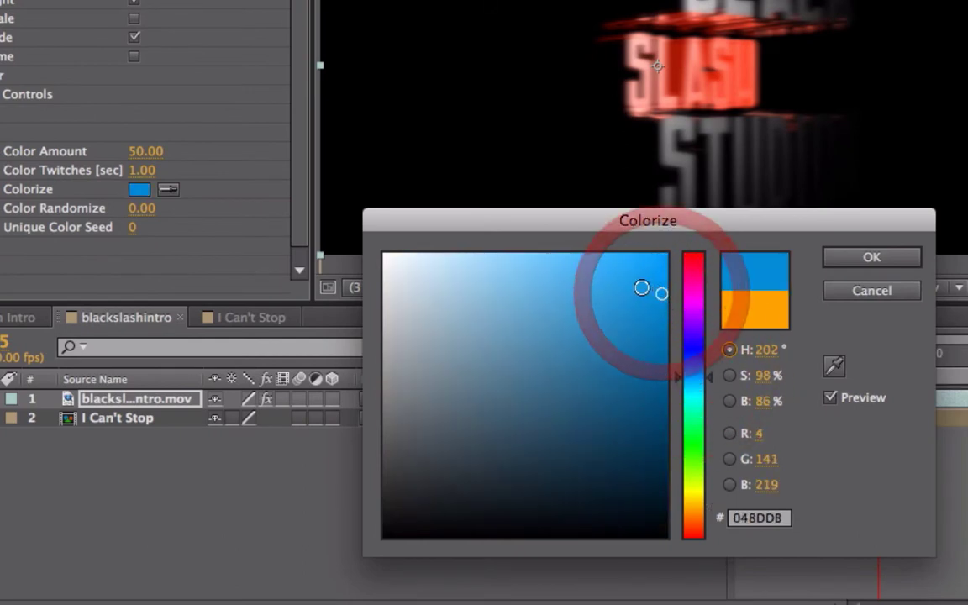
pyautogui.click(644, 288)
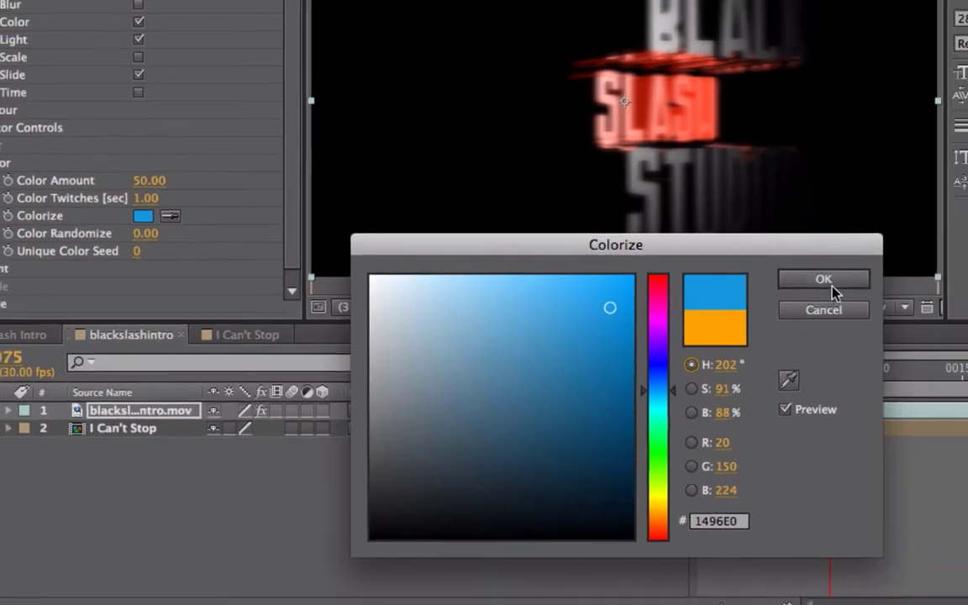
pyautogui.click(866, 259)
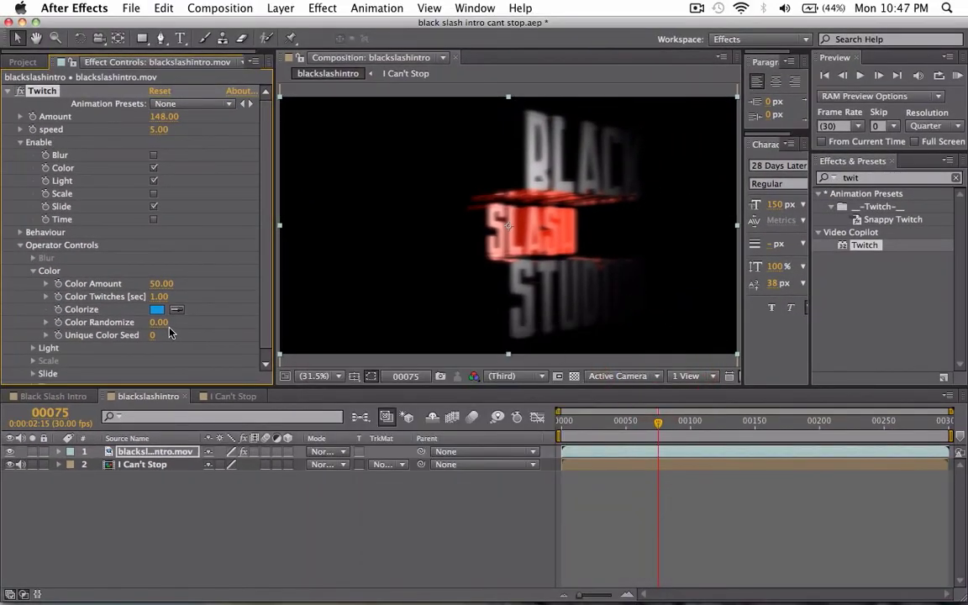
pyautogui.moveTo(160, 284); pyautogui.dragTo(220, 281)
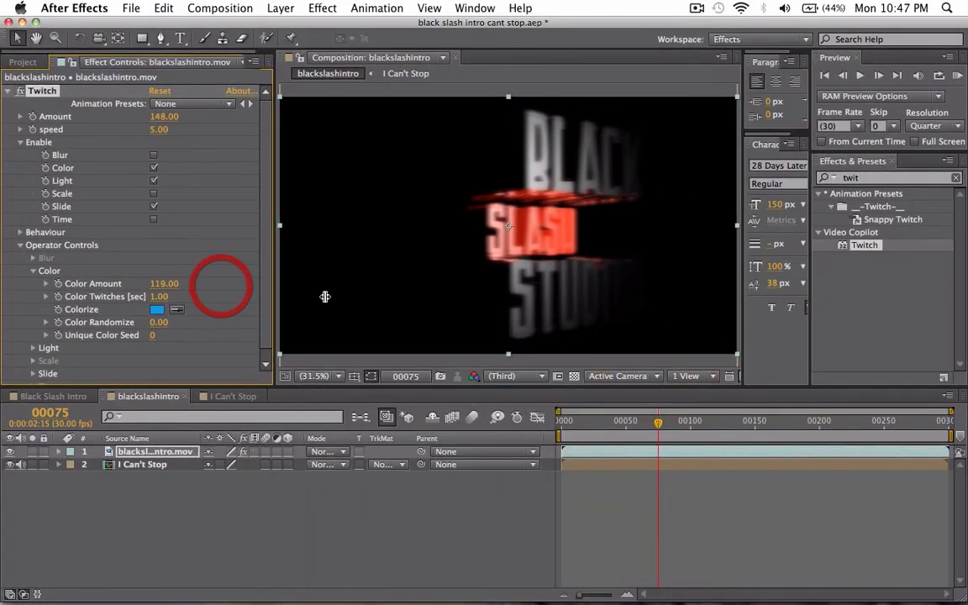
# Step: Preview the blackslashintro composition repeatedly from frame 51 to check the blue colour twitches
pyautogui.moveTo(658, 430); pyautogui.dragTo(627, 427)
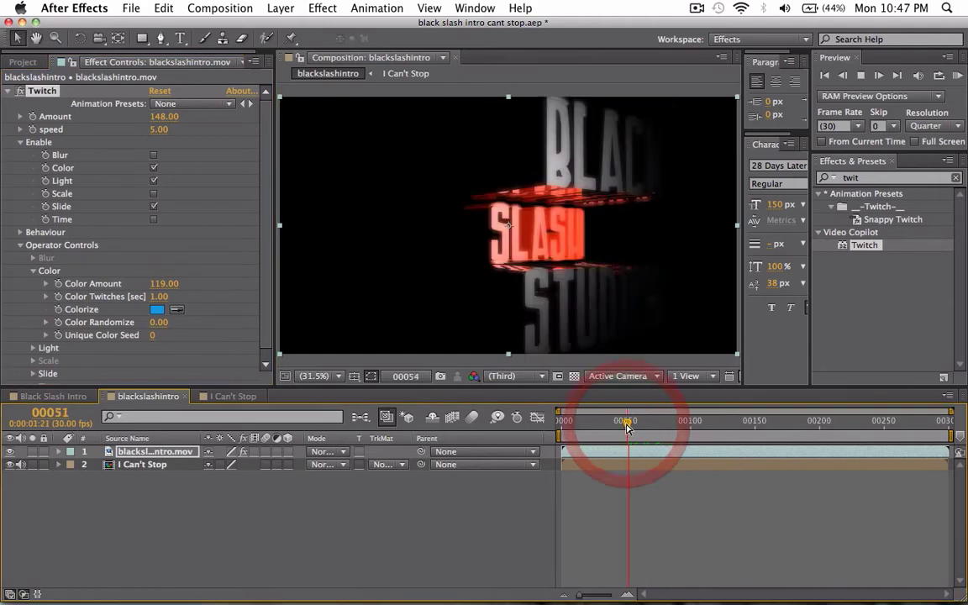
pyautogui.press('space')
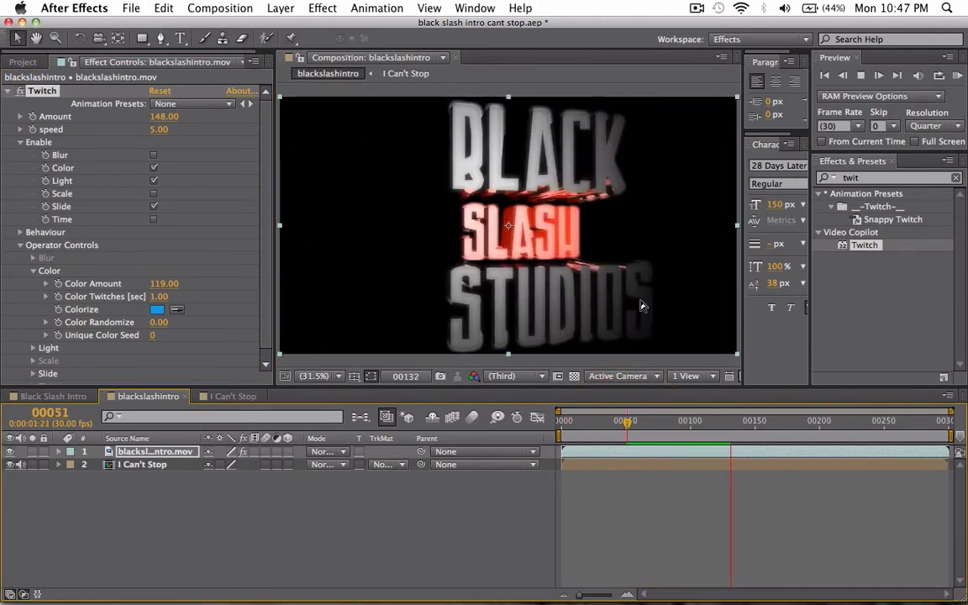
pyautogui.click(627, 421)
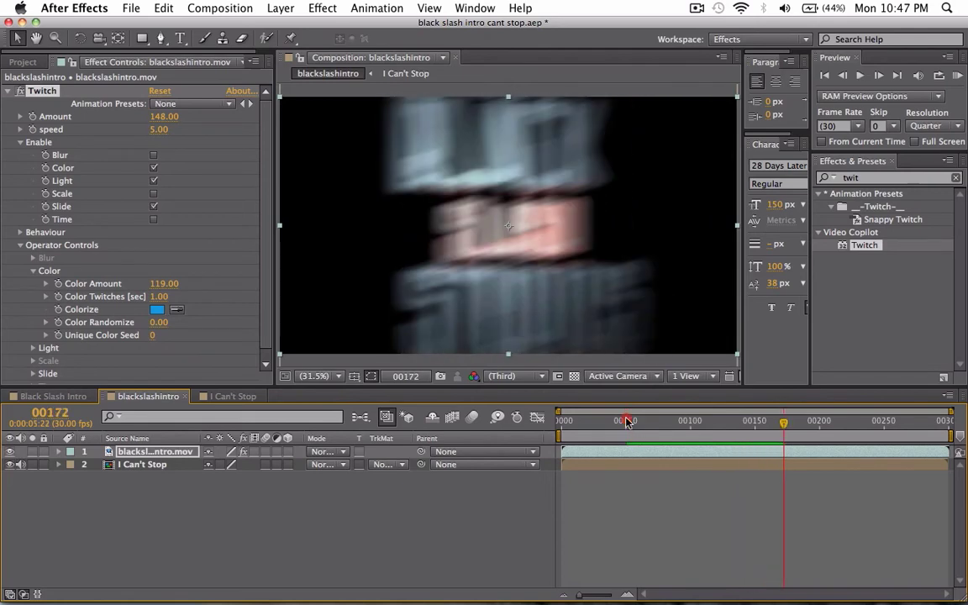
pyautogui.press('space')
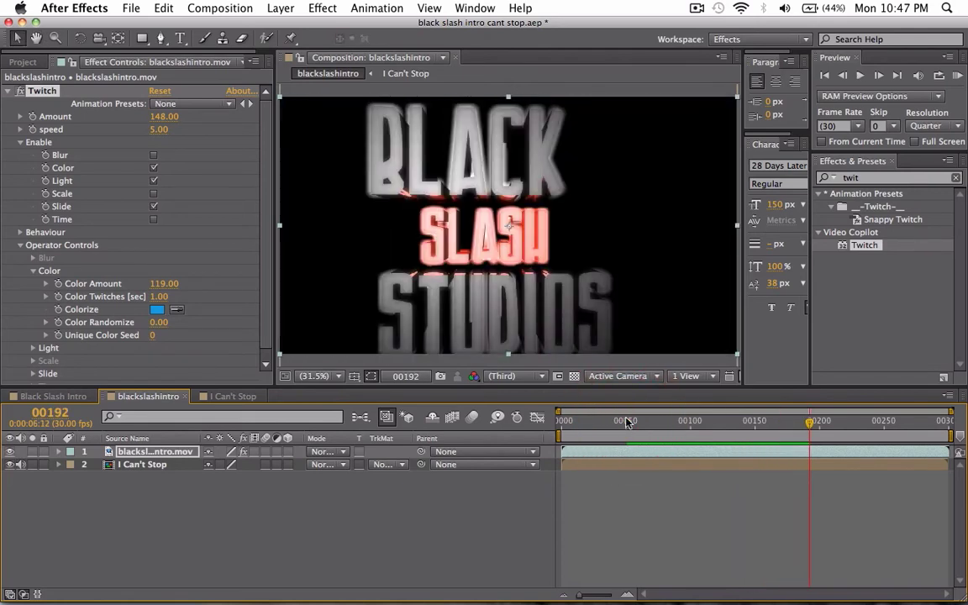
pyautogui.click(627, 420)
pyautogui.press('space')
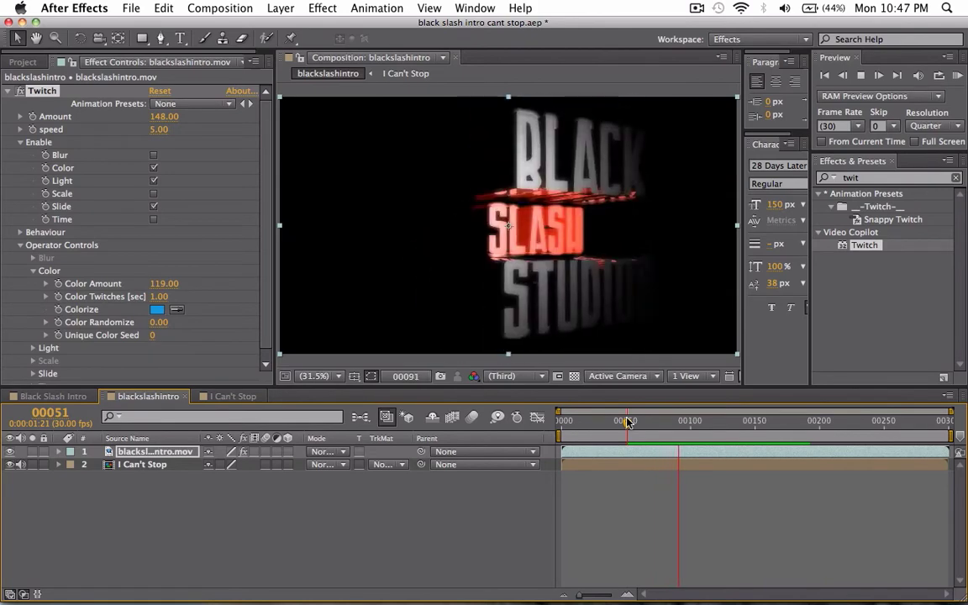
# Step: Stop the preview, collapse the Color settings and expand the Light settings in Twitch's Operator Controls
pyautogui.press('space')
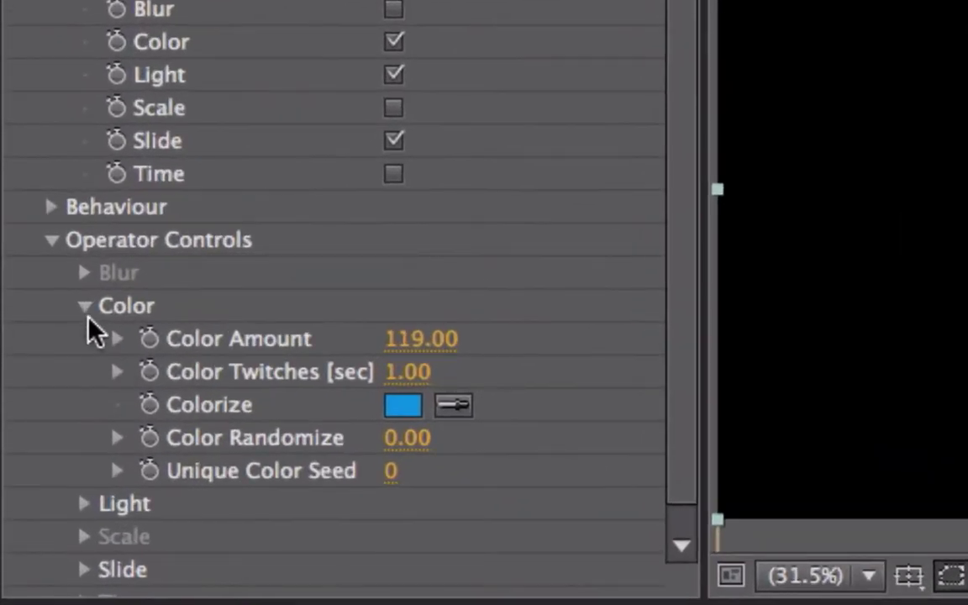
pyautogui.click(33, 271)
pyautogui.click(85, 339)
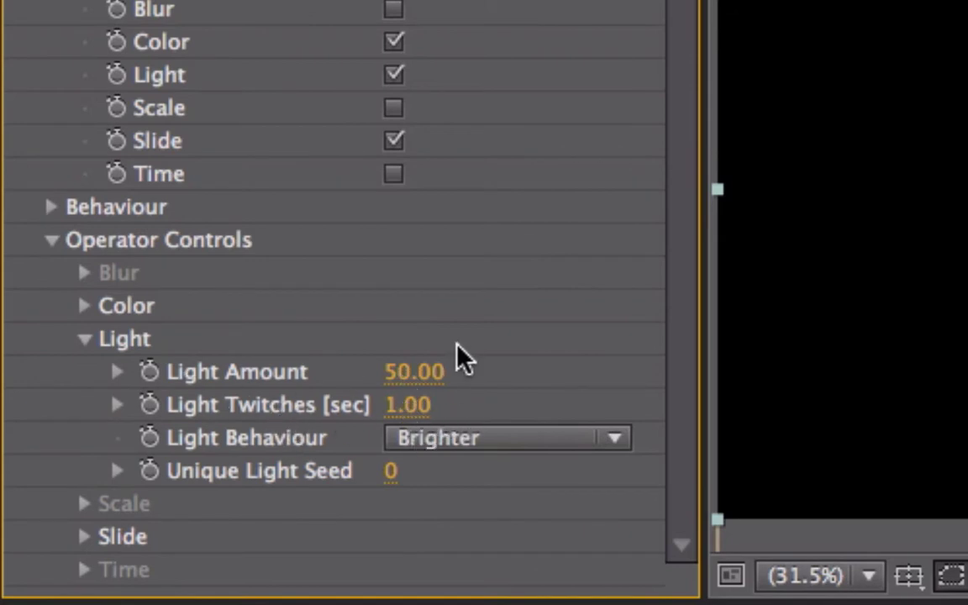
pyautogui.click(87, 308)
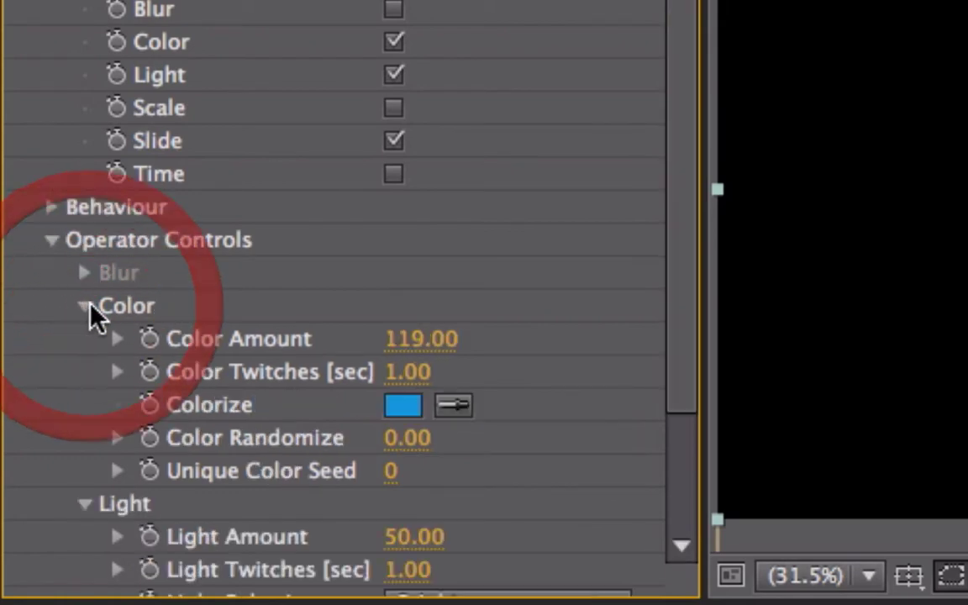
pyautogui.click(88, 307)
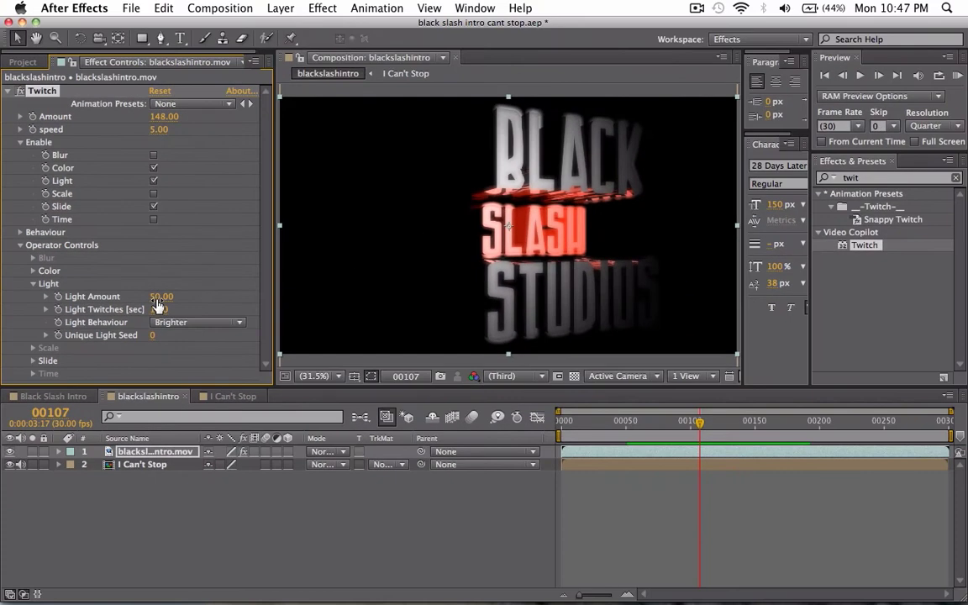
# Step: Set Twitch's Light Amount to 113 and preview the light twitches from frame 83
pyautogui.moveTo(162, 302); pyautogui.dragTo(210, 303)
pyautogui.click(670, 423)
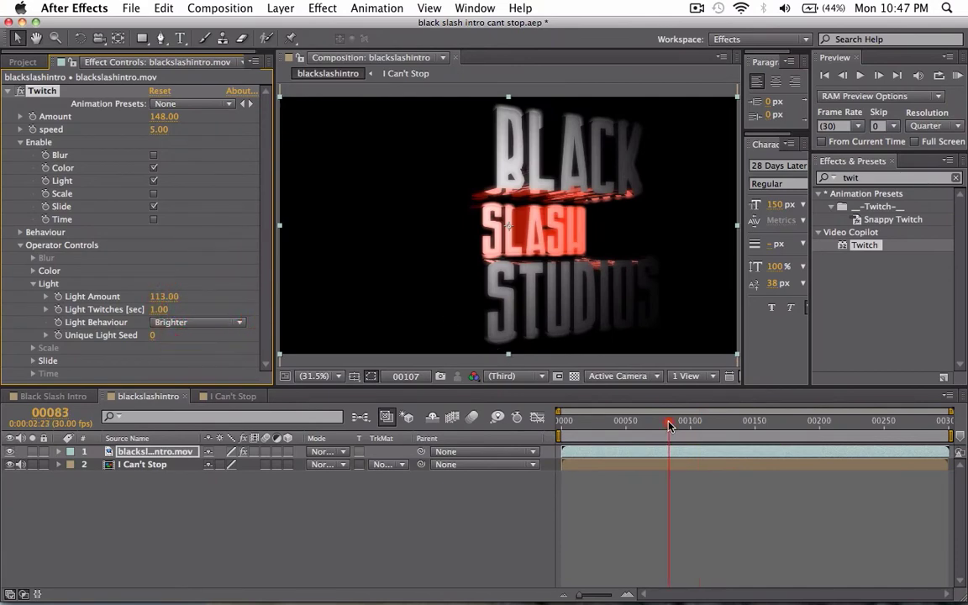
pyautogui.press('space')
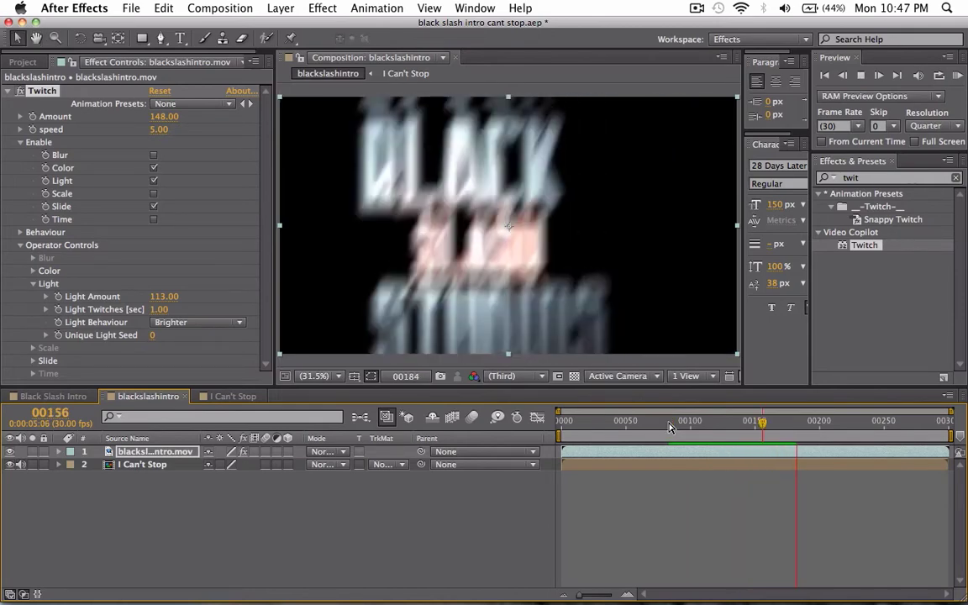
pyautogui.click(670, 420)
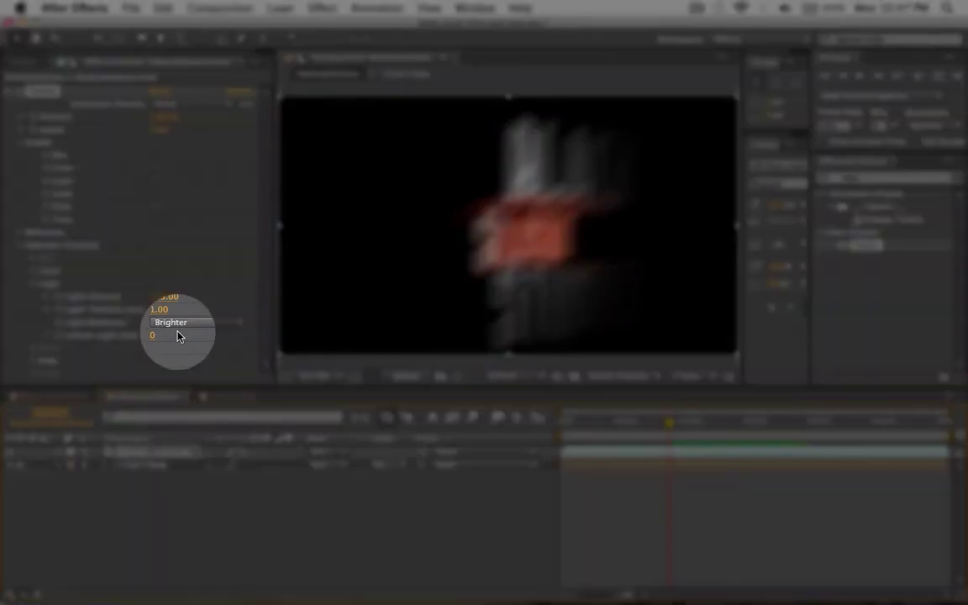
# Step: Try the Both and Darker options for Light Behaviour, previewing Darker, and set it back to Brighter
pyautogui.click(180, 323)
pyautogui.click(189, 363)
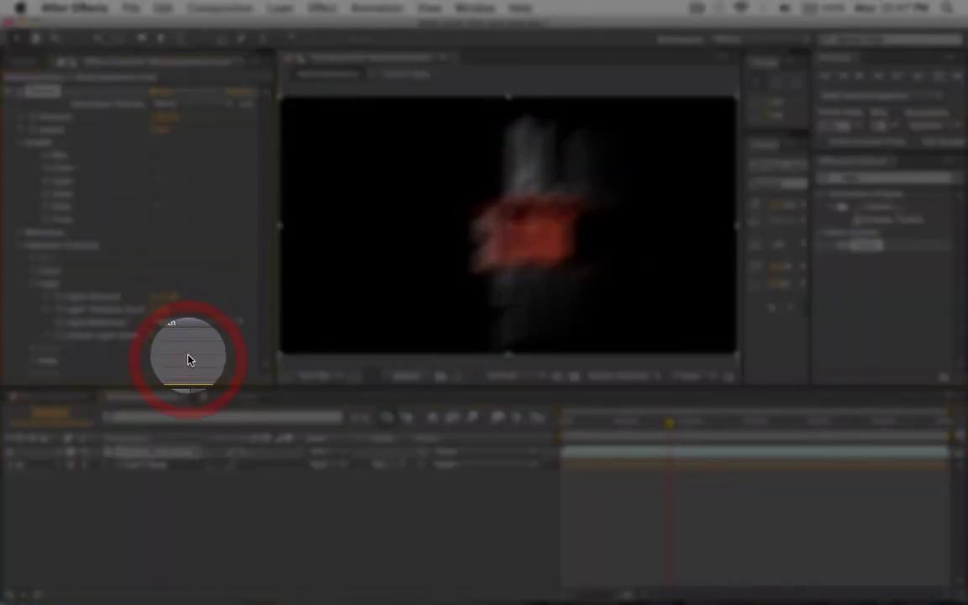
pyautogui.click(168, 323)
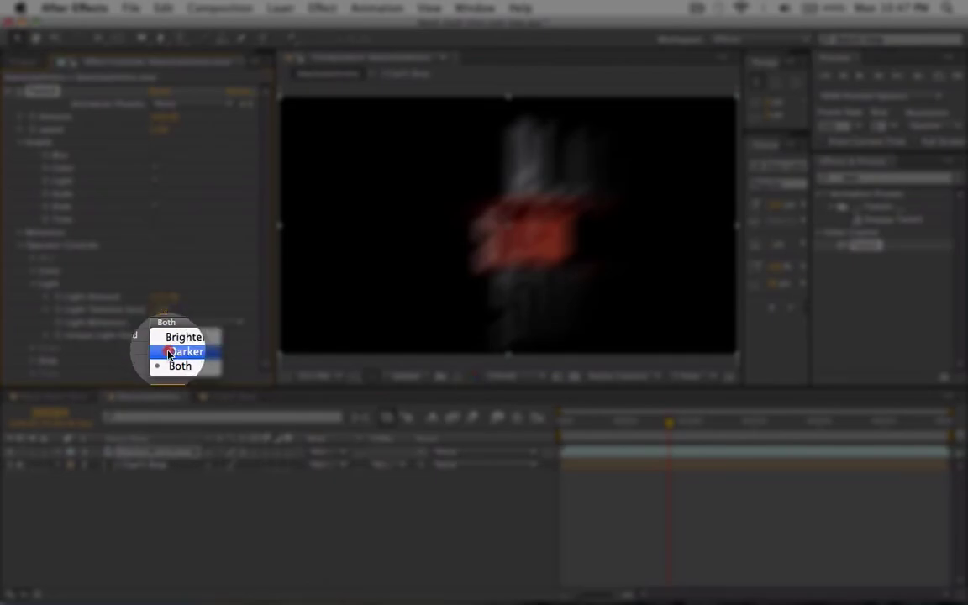
pyautogui.click(181, 351)
pyautogui.press('space')
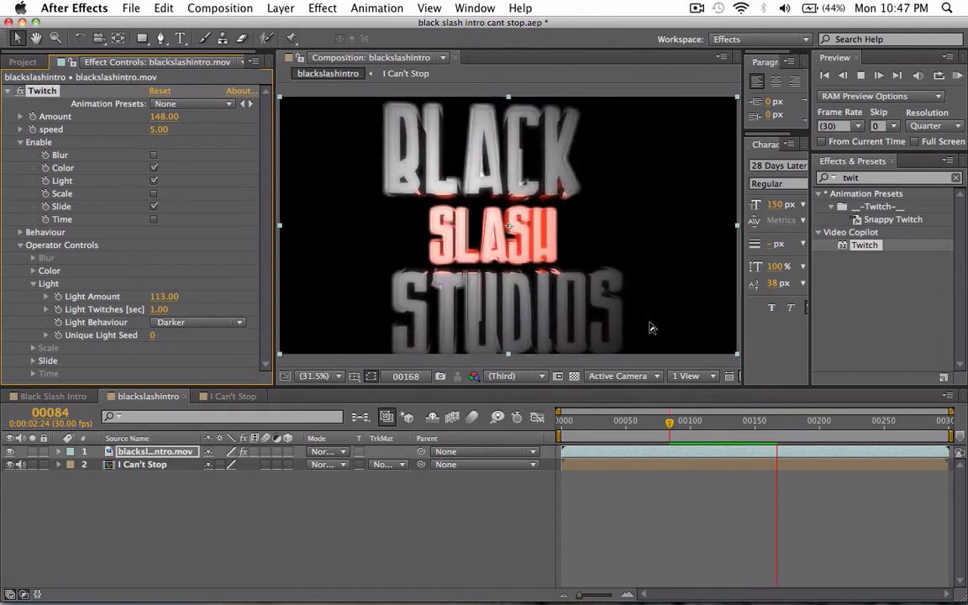
pyautogui.click(202, 322)
pyautogui.click(185, 392)
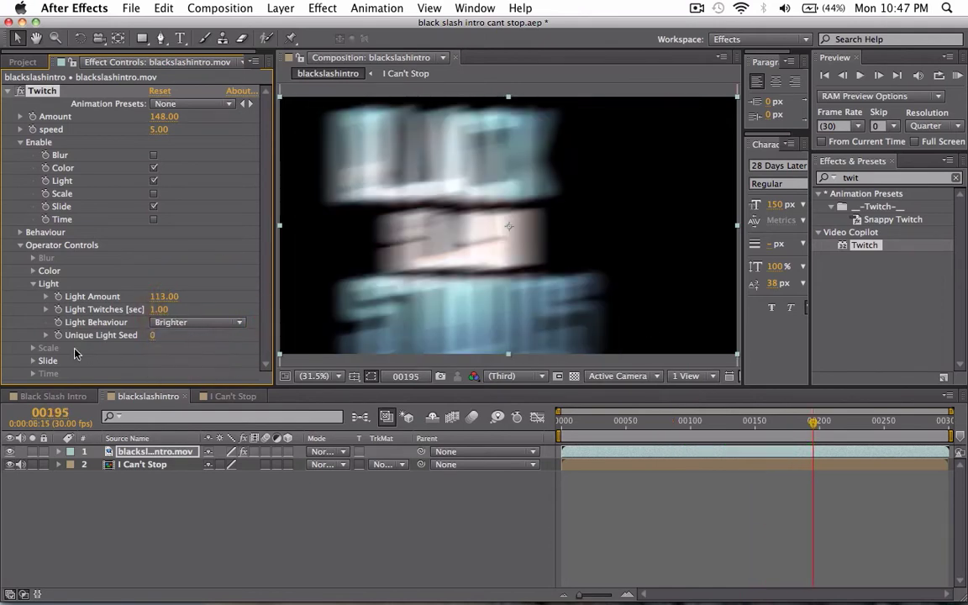
# Step: Collapse Twitch's Light settings and expand its Slide settings
pyautogui.click(34, 285)
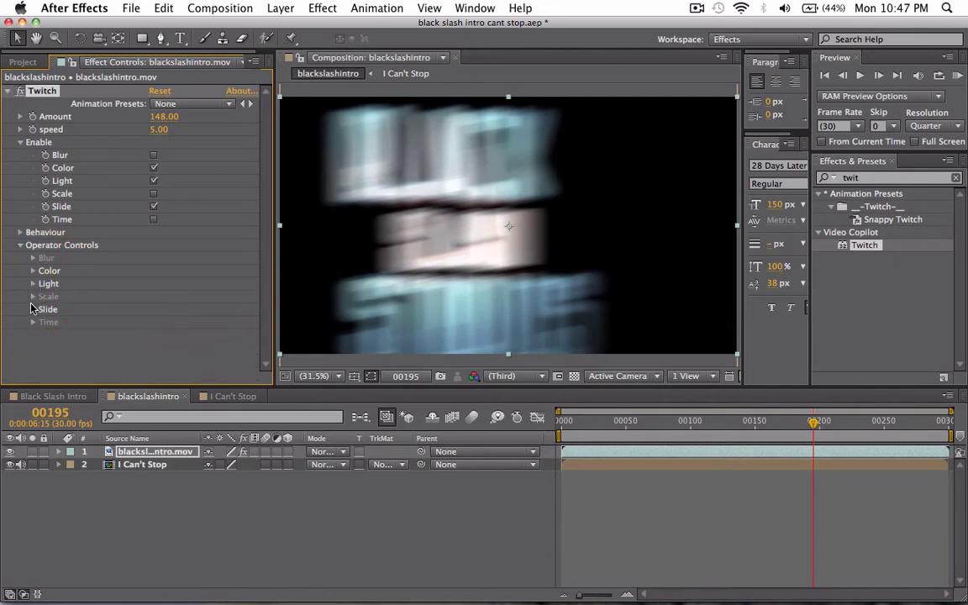
pyautogui.click(34, 310)
pyautogui.scroll(-1, 248, 275)
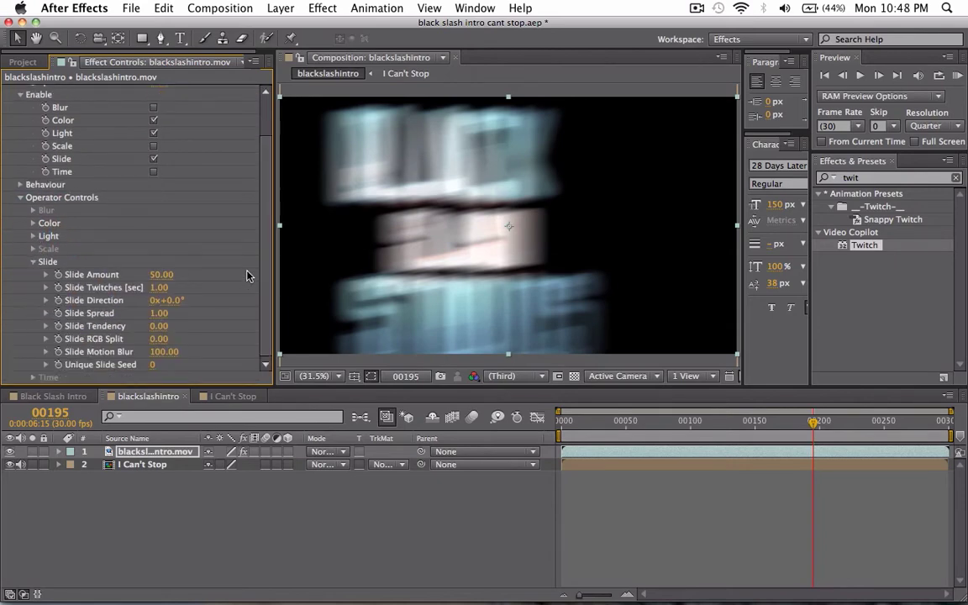
# Step: Disable Slide temporarily to preview the twitches without it from frame 85, and enable it again
pyautogui.click(687, 422)
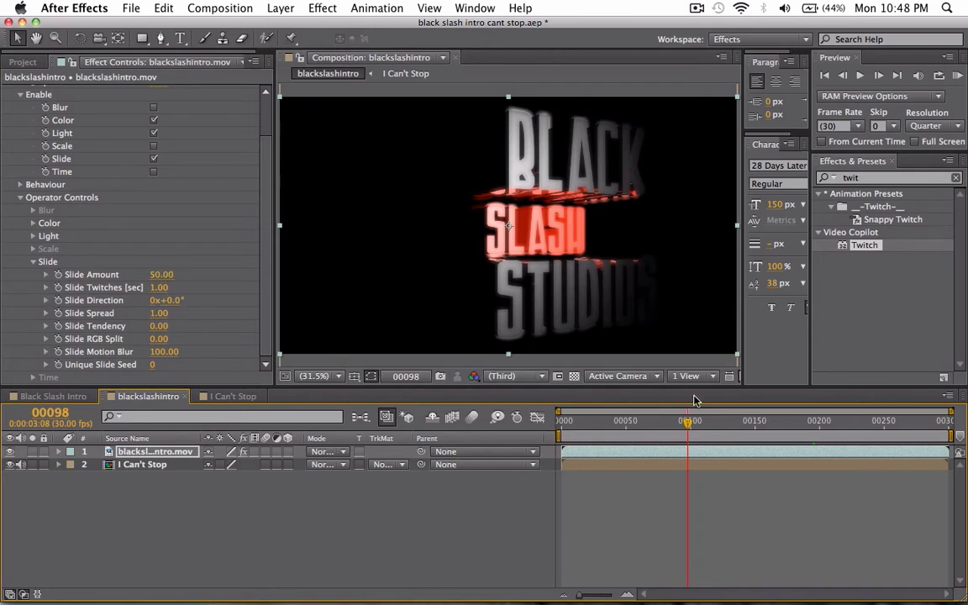
pyautogui.moveTo(687, 424); pyautogui.dragTo(670, 420)
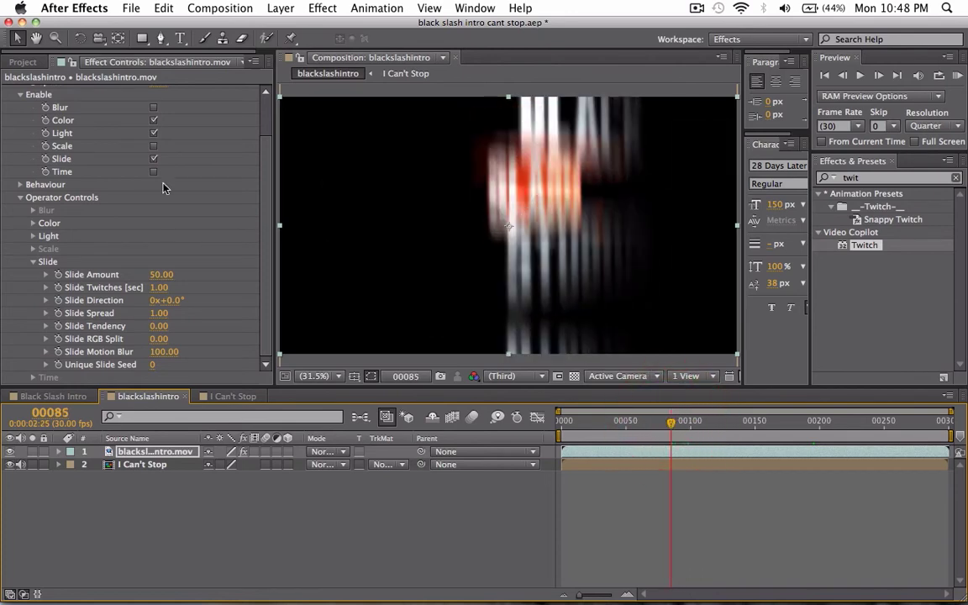
pyautogui.click(154, 159)
pyautogui.press('space')
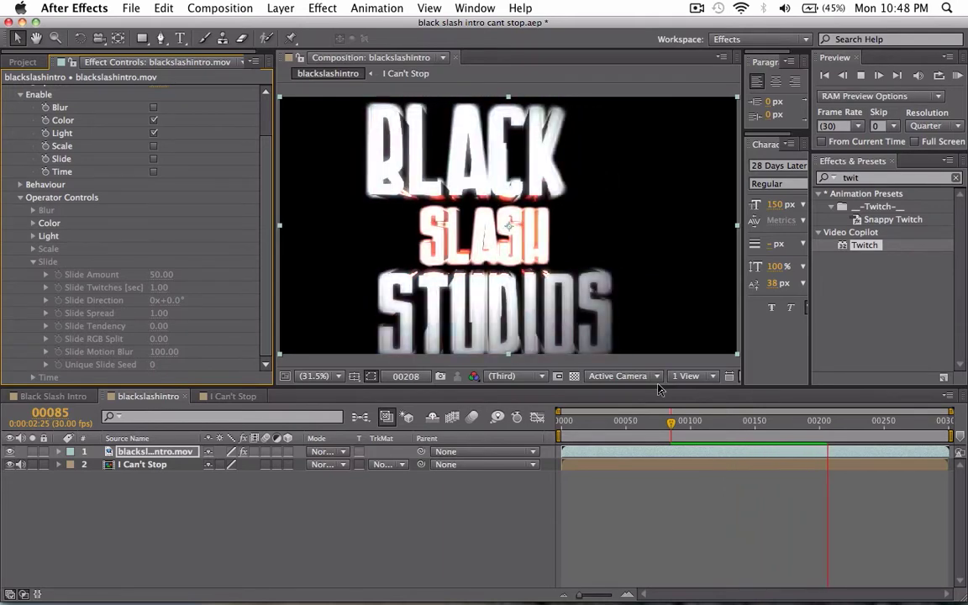
pyautogui.press('space')
pyautogui.click(671, 422)
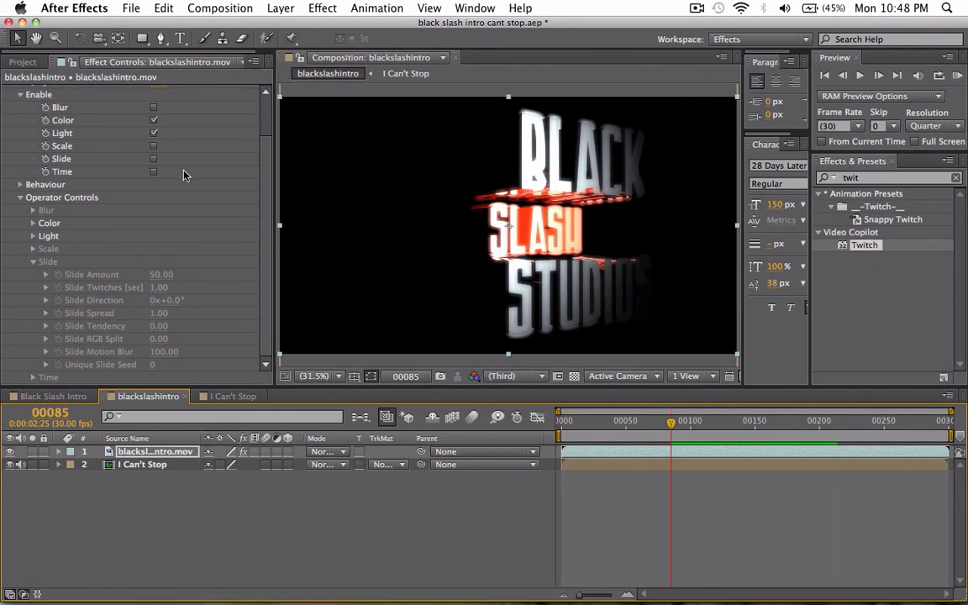
pyautogui.click(155, 160)
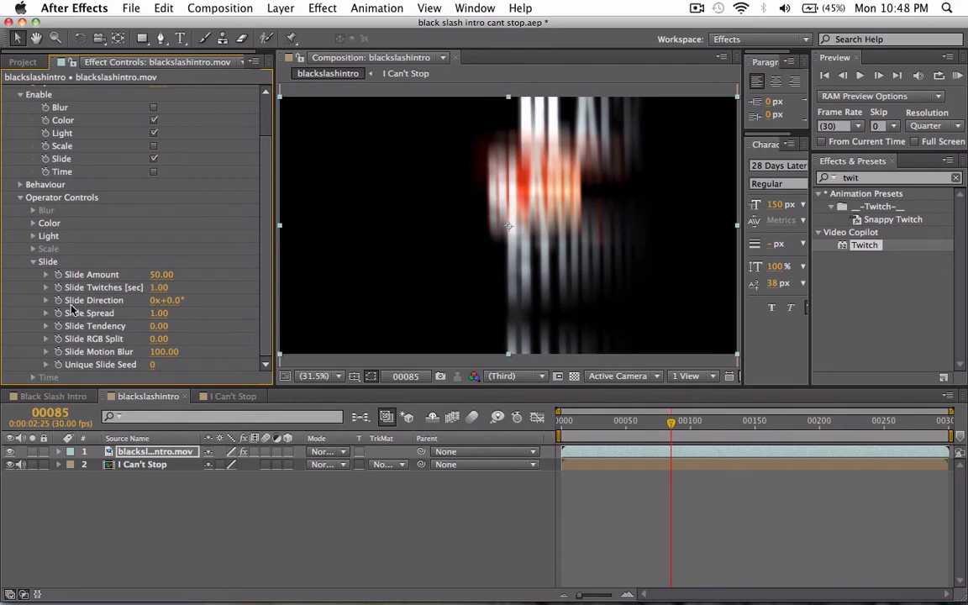
# Step: Expand the Slide Direction dial and preview the intro from frame 62 to examine the sliding
pyautogui.click(46, 301)
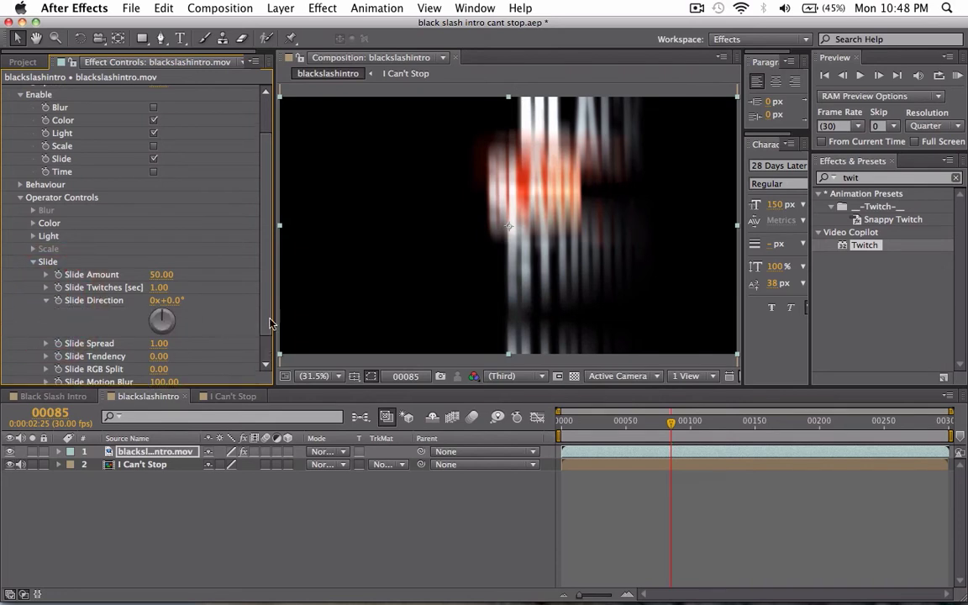
pyautogui.moveTo(670, 424); pyautogui.dragTo(640, 429)
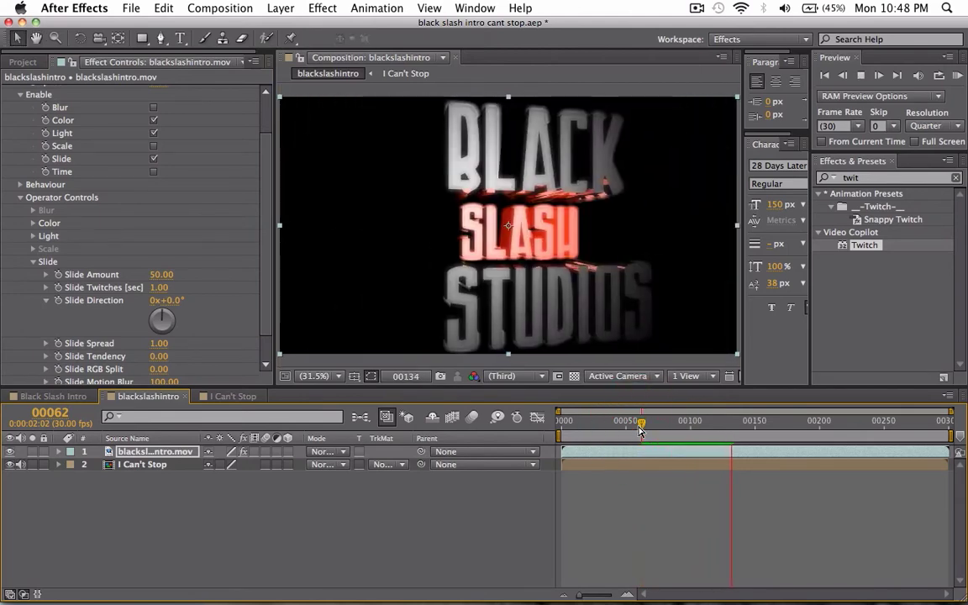
pyautogui.press('space')
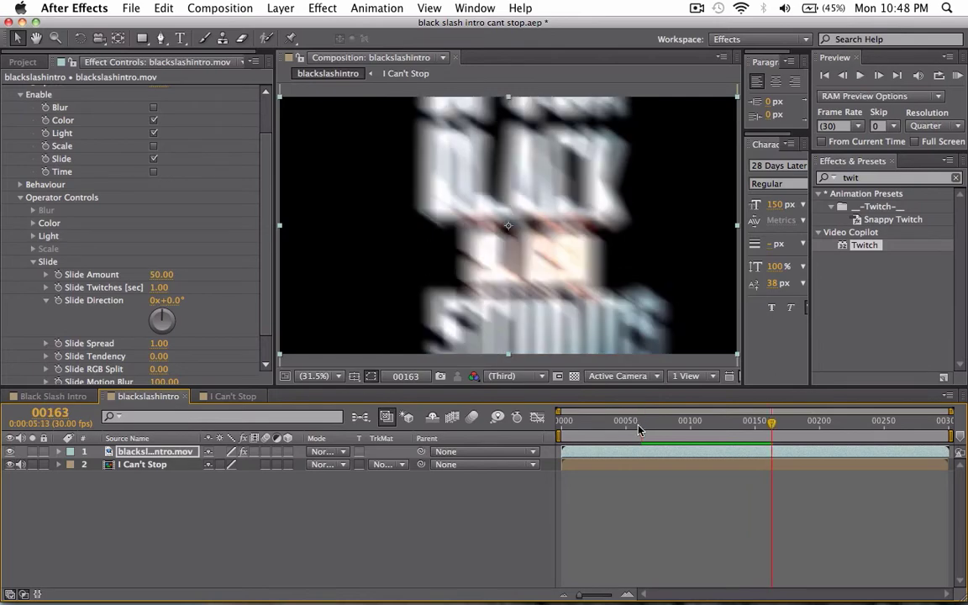
pyautogui.click(643, 426)
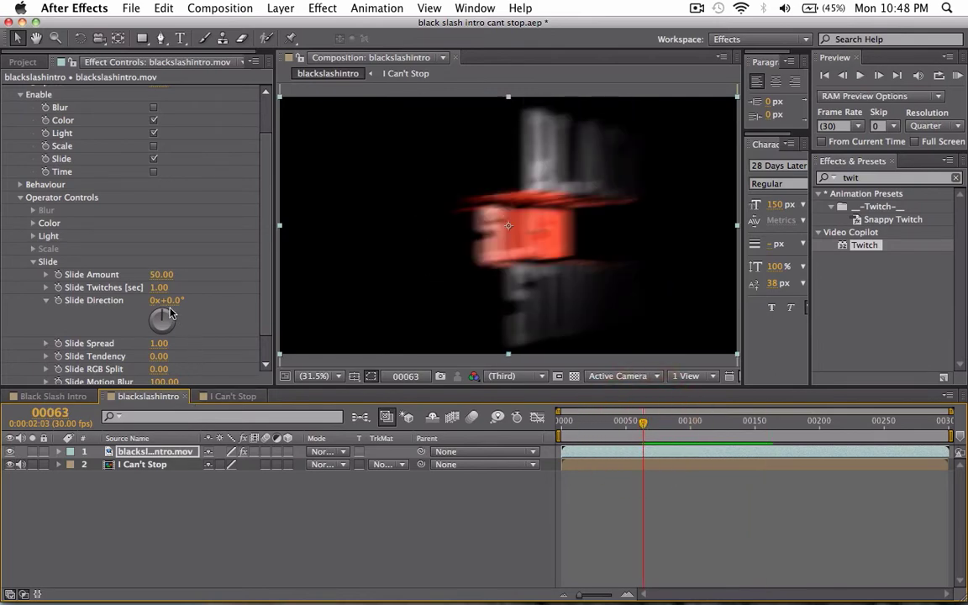
# Step: Try Slide Direction angles of 129° and 340°, previewing each from frame 63
pyautogui.click(169, 331)
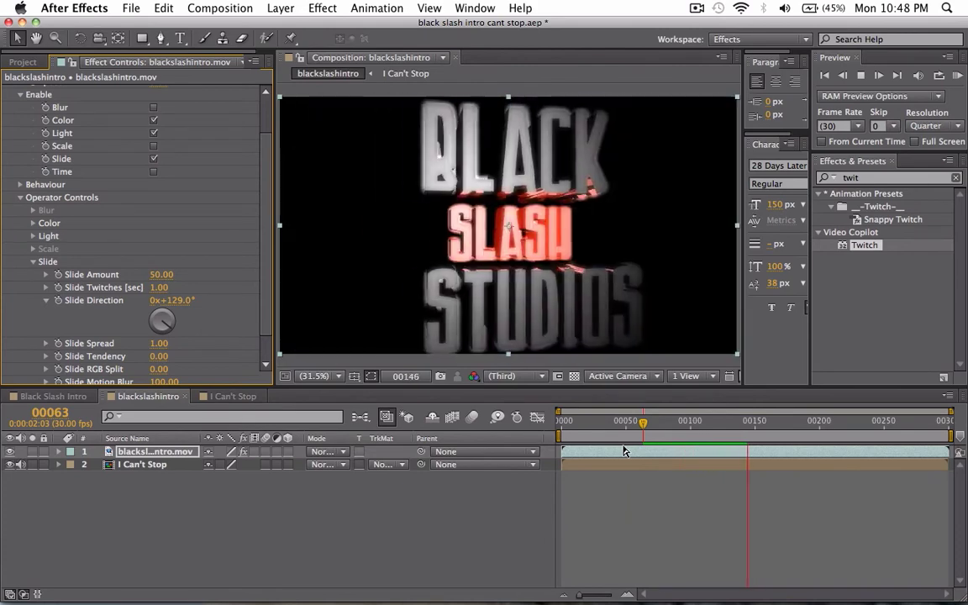
pyautogui.click(641, 420)
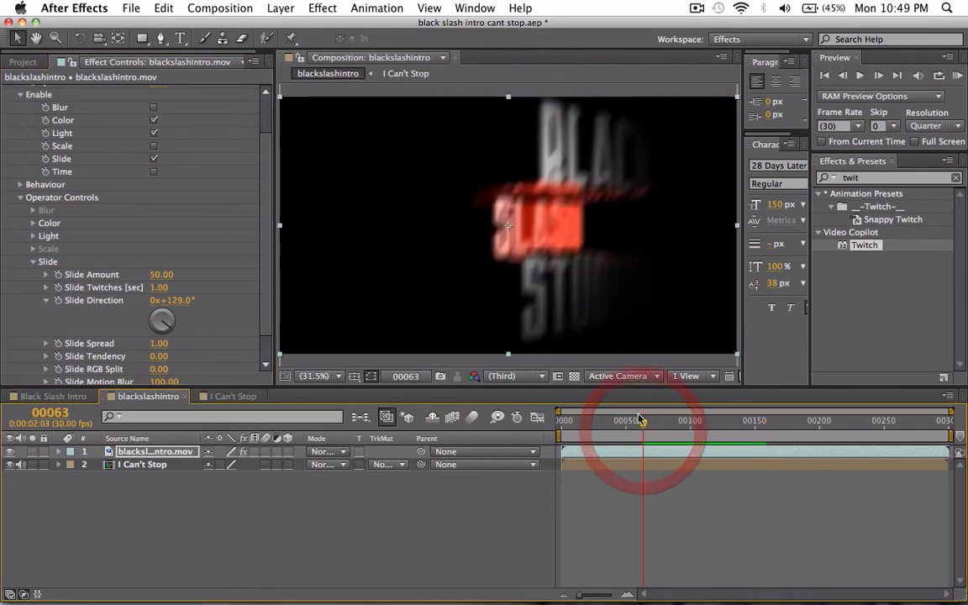
pyautogui.click(174, 301)
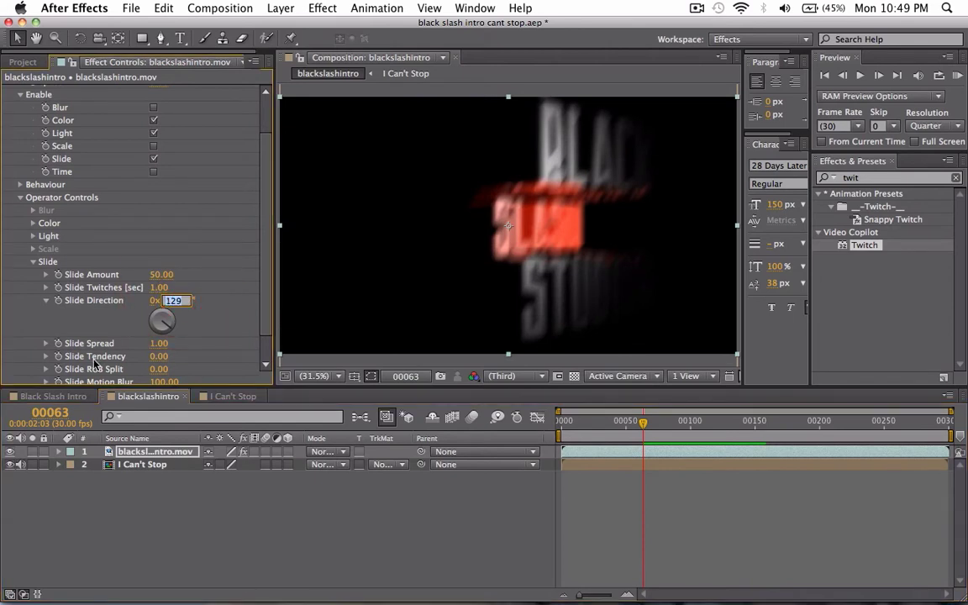
pyautogui.write('340')
pyautogui.press('Return')
pyautogui.press('space')
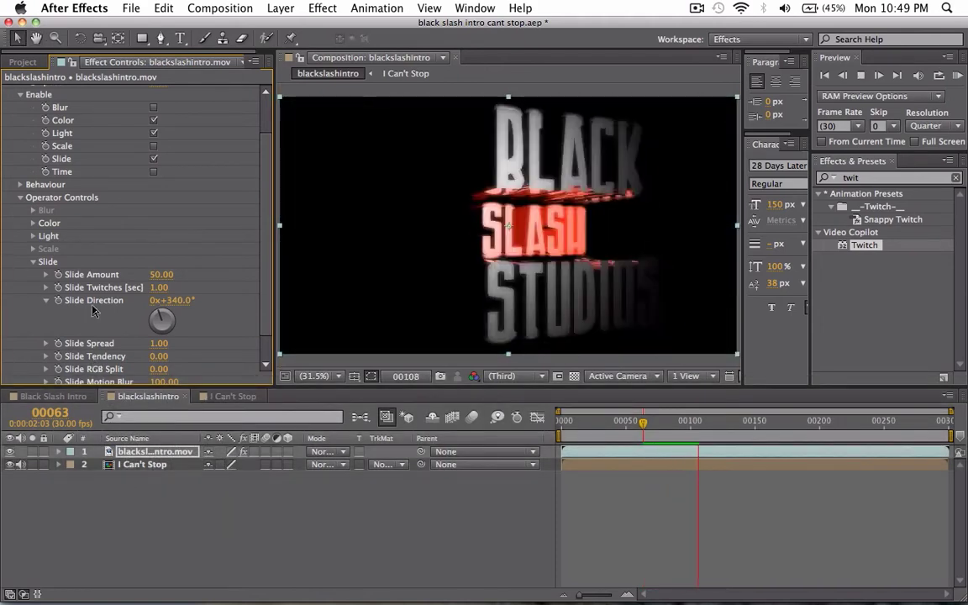
pyautogui.press('space')
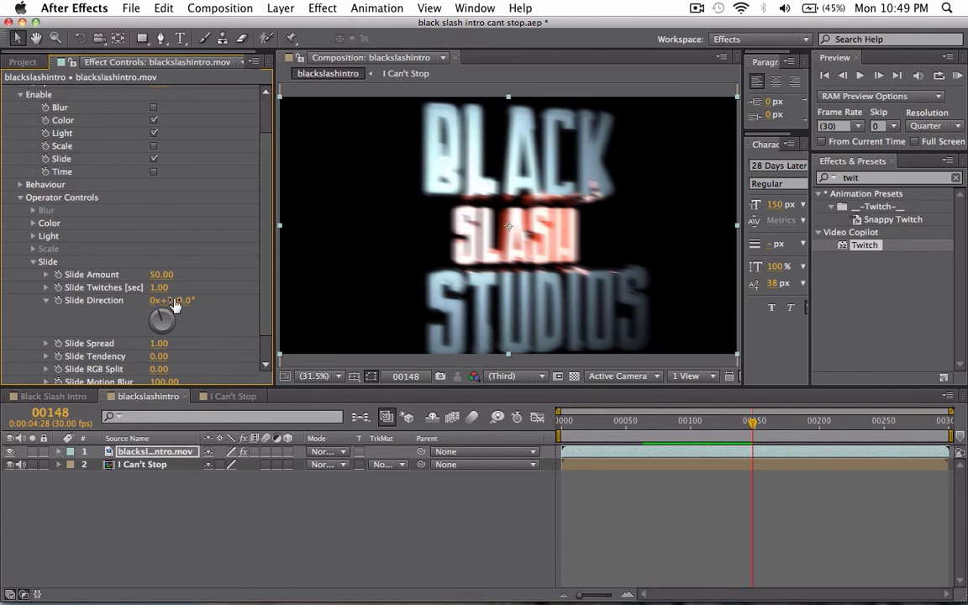
# Step: Set the Slide Direction to 90° and preview the slide from an earlier frame
pyautogui.click(172, 301)
pyautogui.write('90')
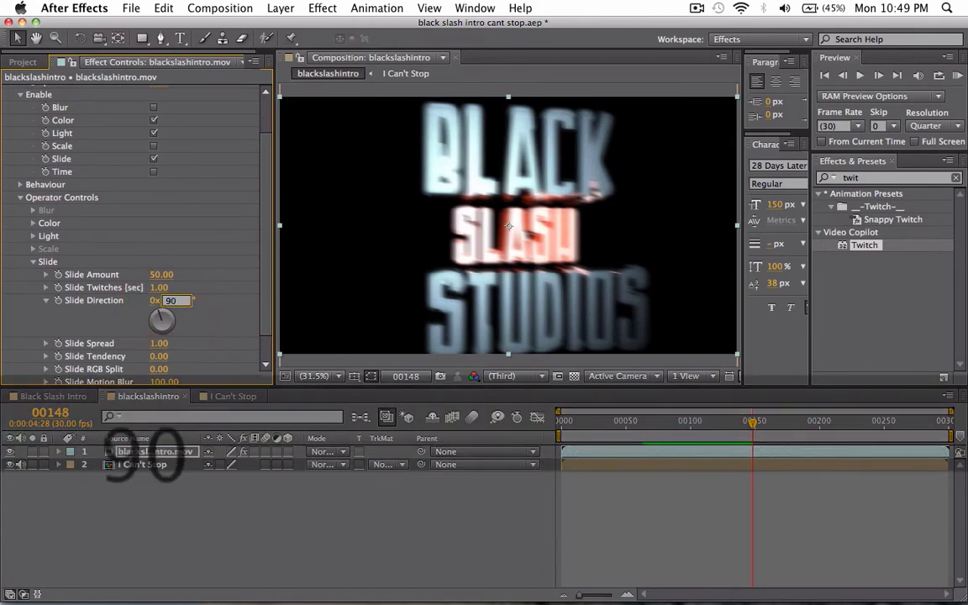
pyautogui.press('Return')
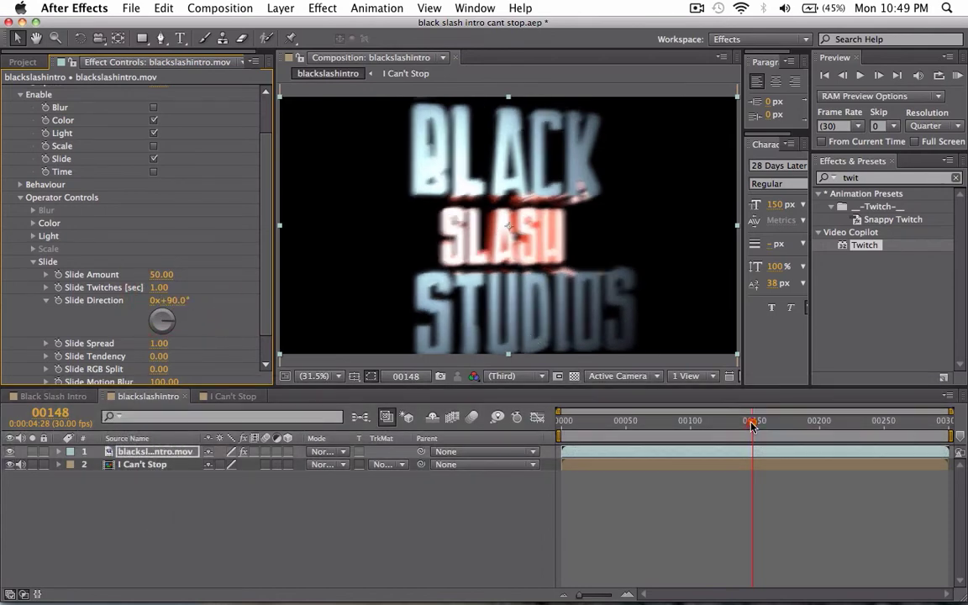
pyautogui.moveTo(752, 424); pyautogui.dragTo(636, 429)
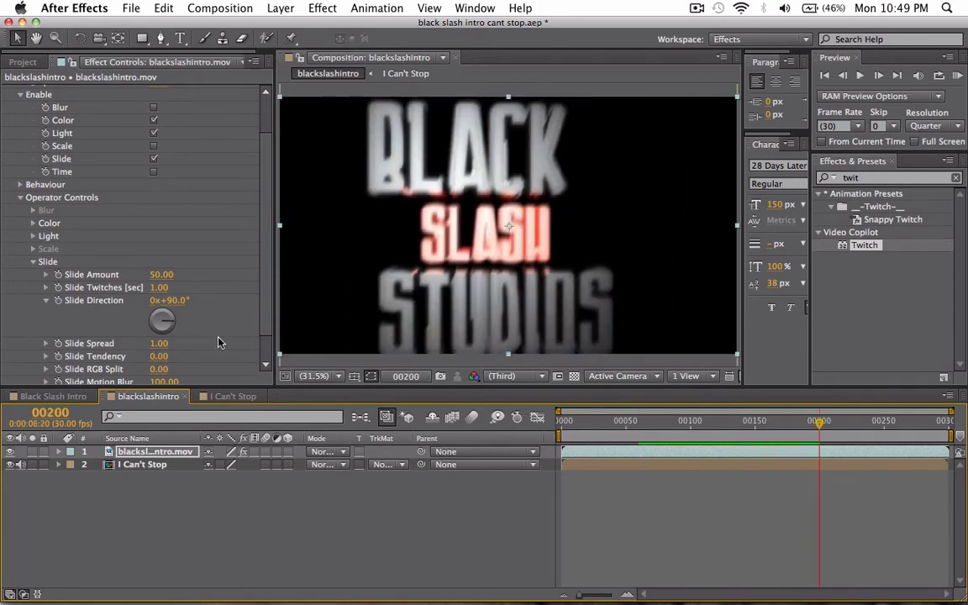
# Step: Set Twitch's Slide Amount to 71 and preview the stronger slide
pyautogui.scroll(-1, 216, 337)
pyautogui.moveTo(161, 263); pyautogui.dragTo(195, 271)
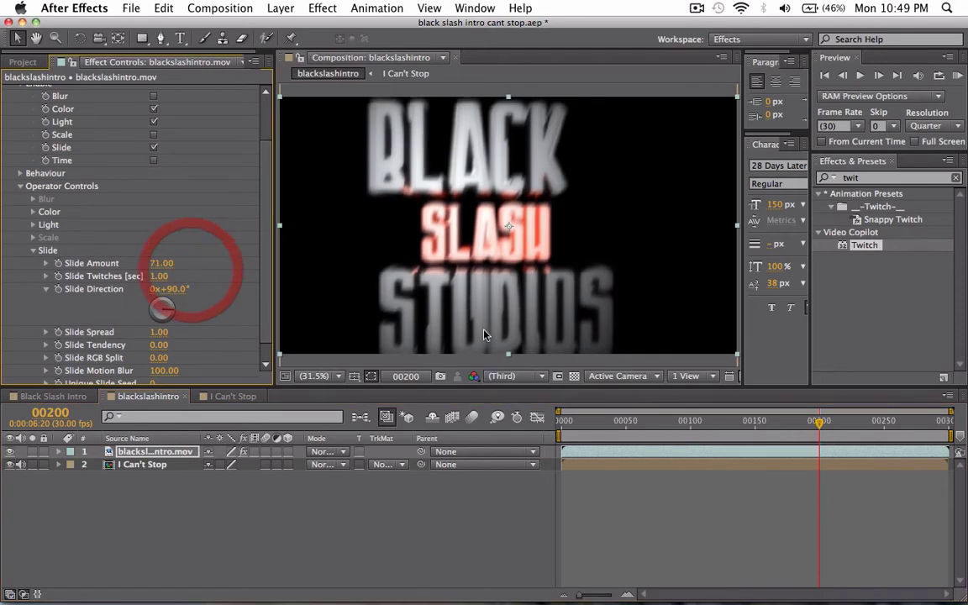
pyautogui.press('space')
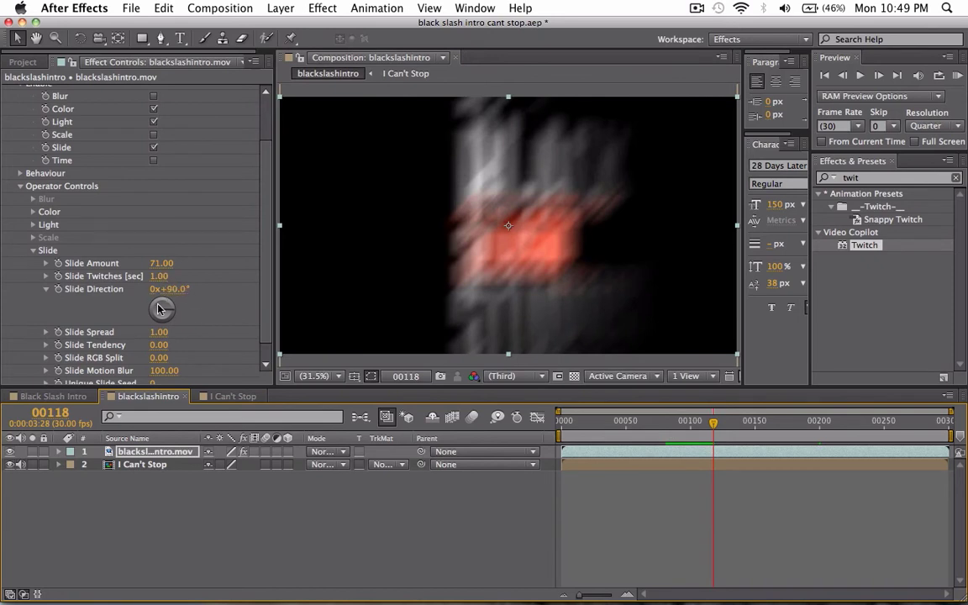
# Step: Try a Slide RGB Split of 100 at frame 118 and reset it to 0
pyautogui.scroll(-1, 157, 309)
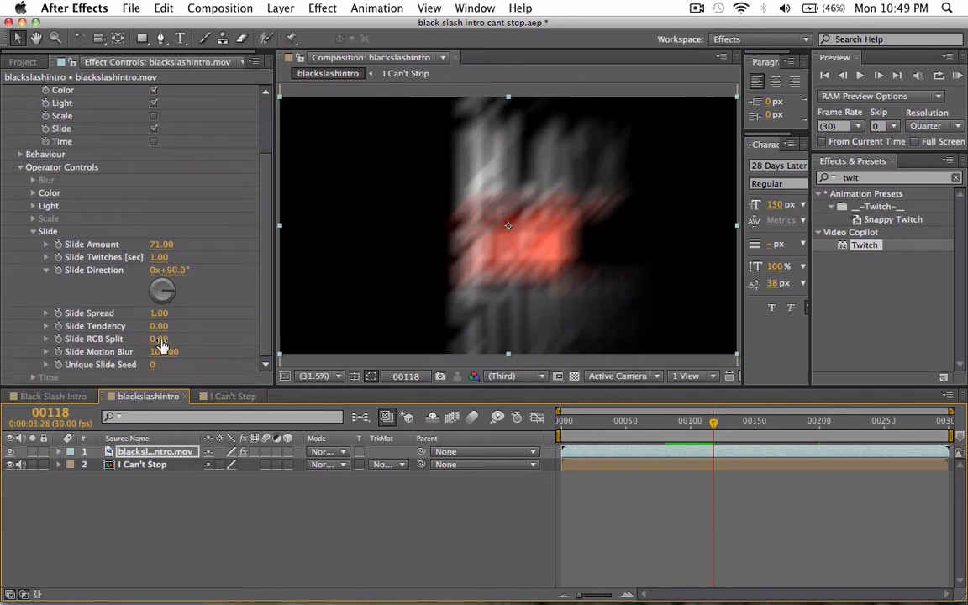
pyautogui.moveTo(159, 340); pyautogui.dragTo(247, 346)
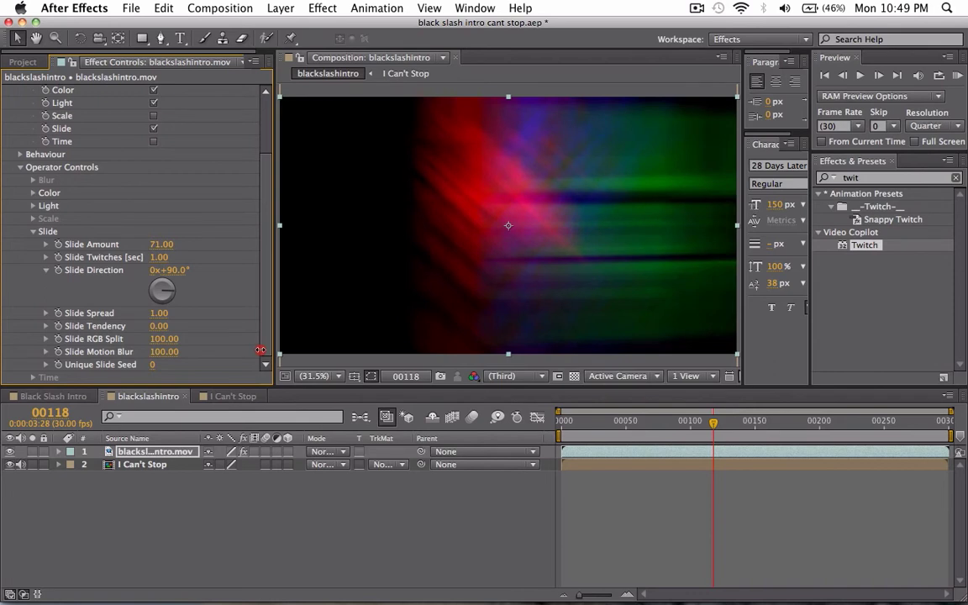
pyautogui.moveTo(260, 350); pyautogui.dragTo(262, 353)
pyautogui.write('0')
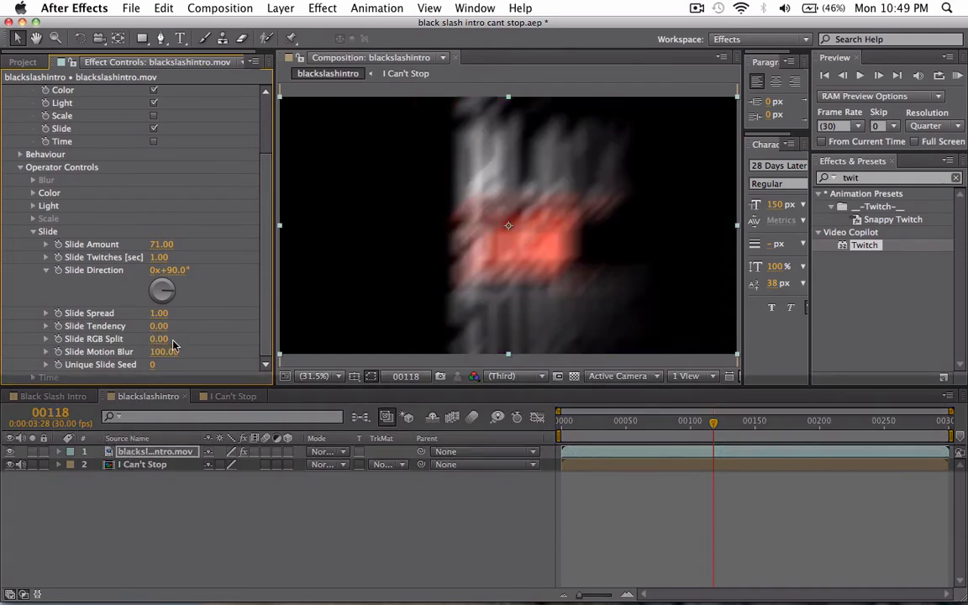
# Step: Set Twitch's Slide RGB Split to 30 and preview the colour separation from frames 73 and 77
pyautogui.moveTo(159, 338); pyautogui.dragTo(185, 340)
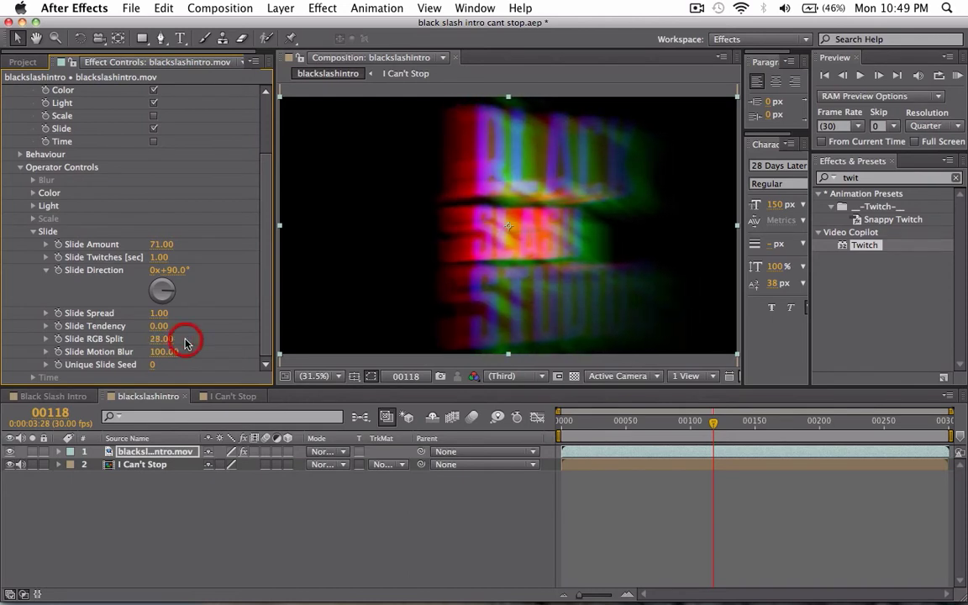
pyautogui.click(173, 339)
pyautogui.write('30')
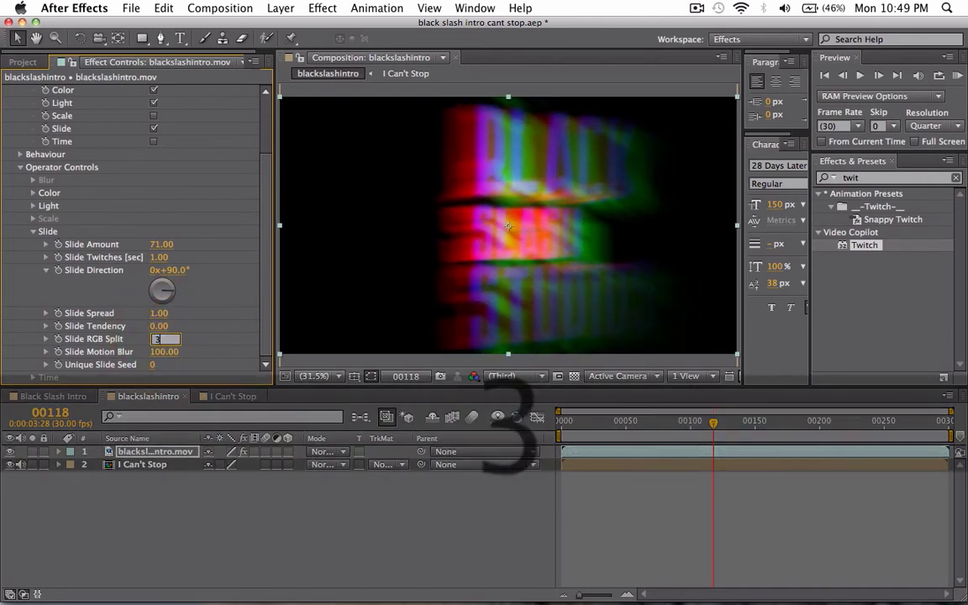
pyautogui.press('Return')
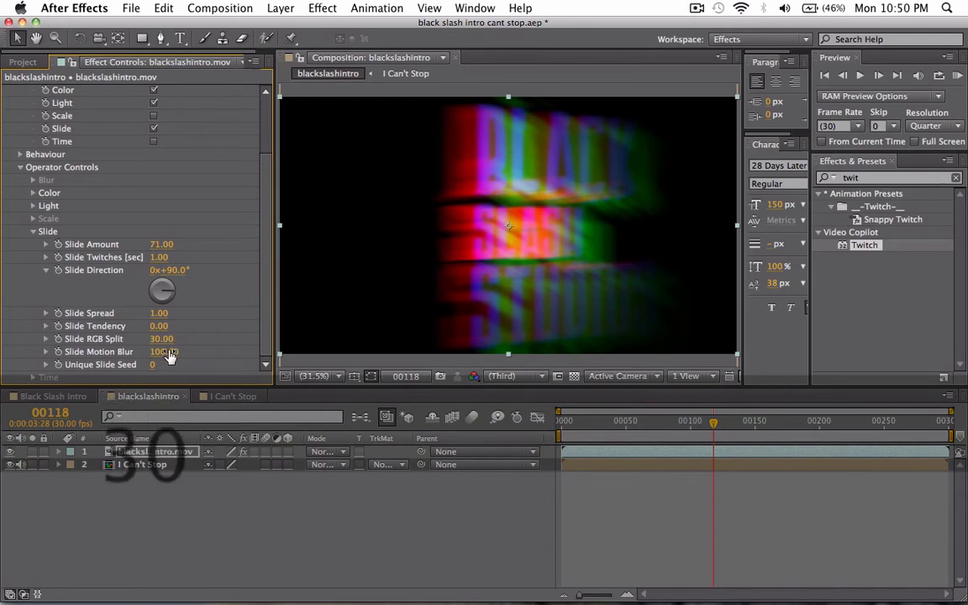
pyautogui.click(658, 423)
pyautogui.press('space')
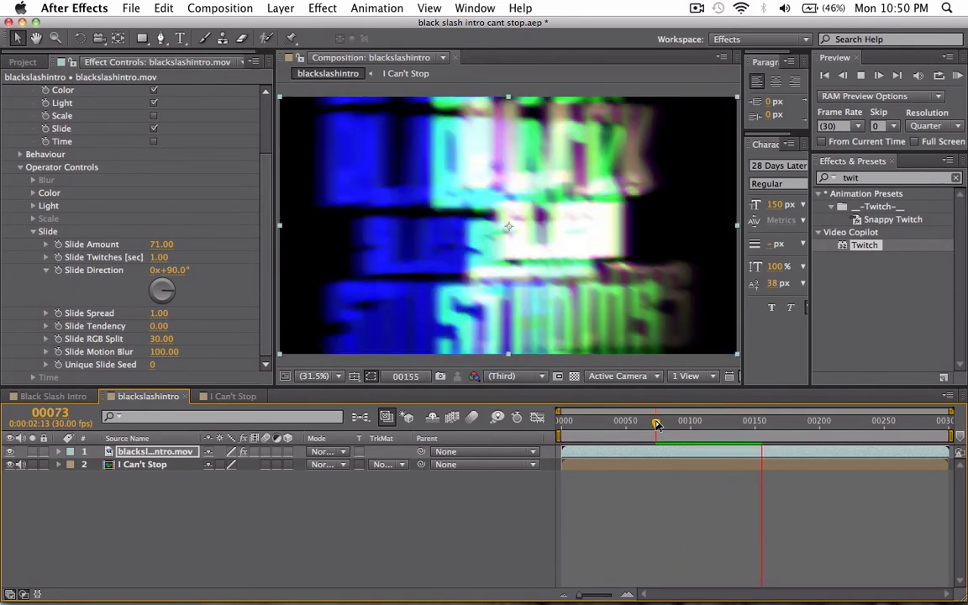
pyautogui.click(657, 423)
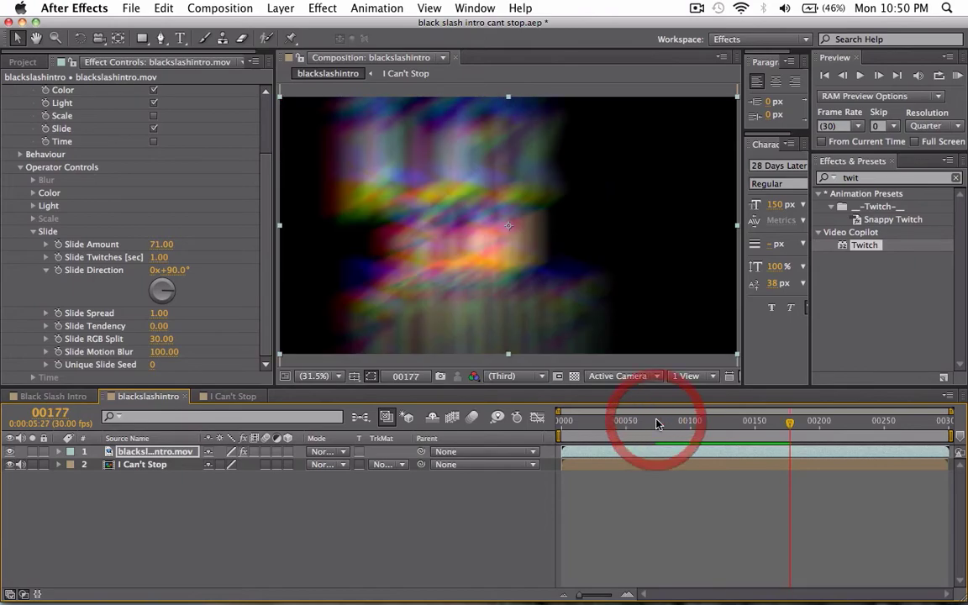
pyautogui.press('space')
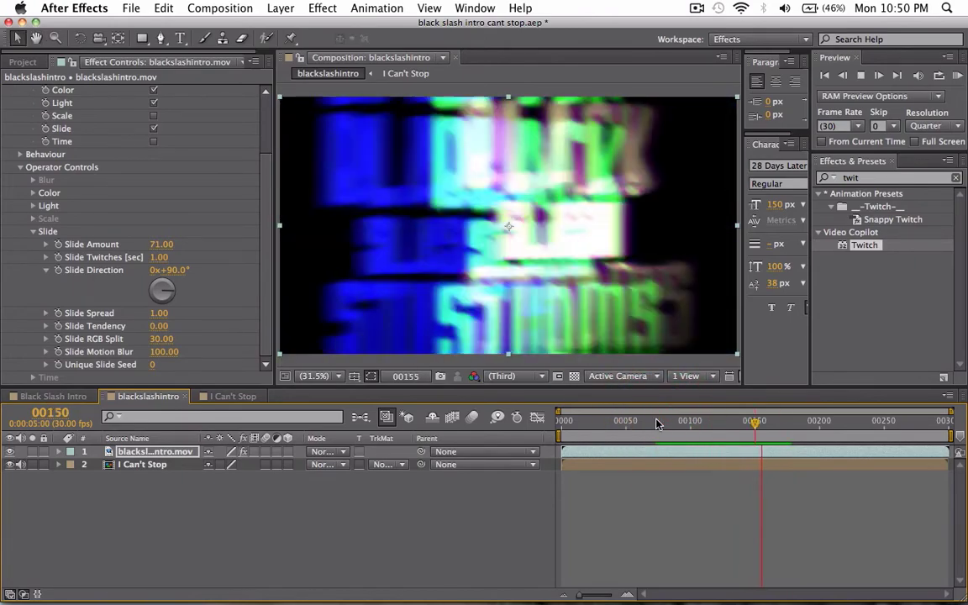
pyautogui.click(661, 425)
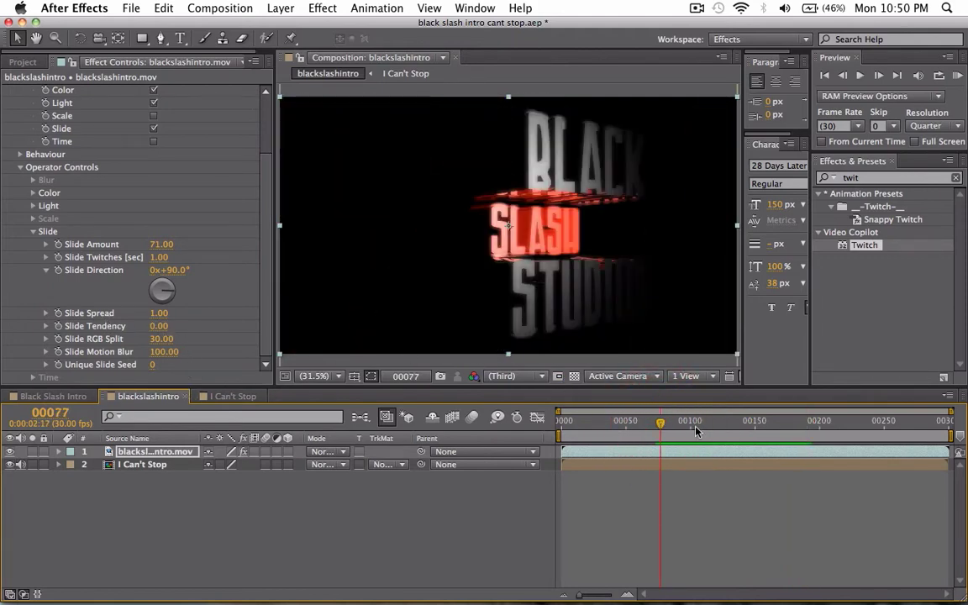
pyautogui.press('space')
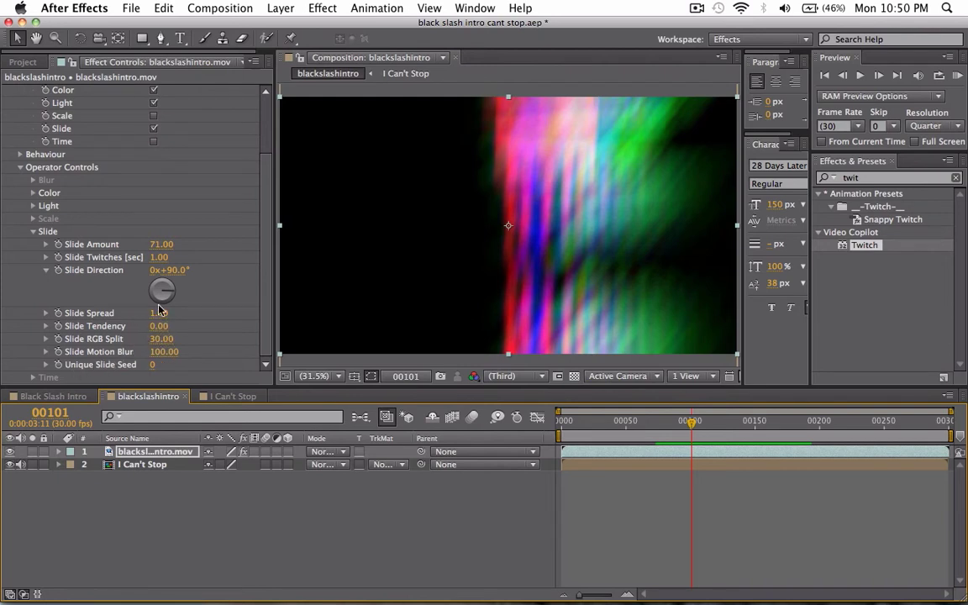
# Step: Experiment with the slide distribution at frame 100, settling on a Slide Tendency of -0.42 and a Slide Spread of 0.17
pyautogui.moveTo(193, 320); pyautogui.dragTo(258, 311)
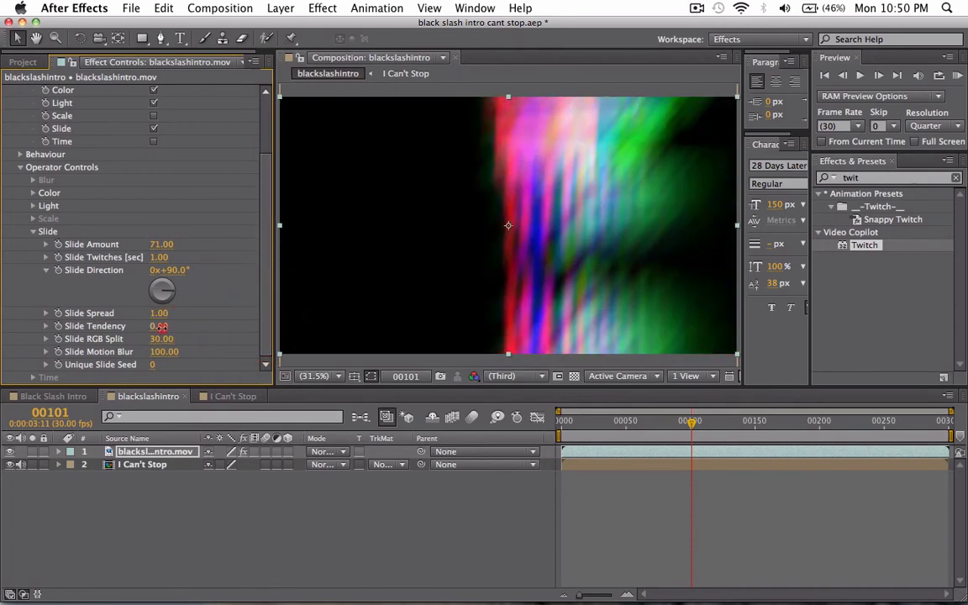
pyautogui.moveTo(159, 327); pyautogui.dragTo(59, 324)
pyautogui.moveTo(703, 422); pyautogui.dragTo(691, 420)
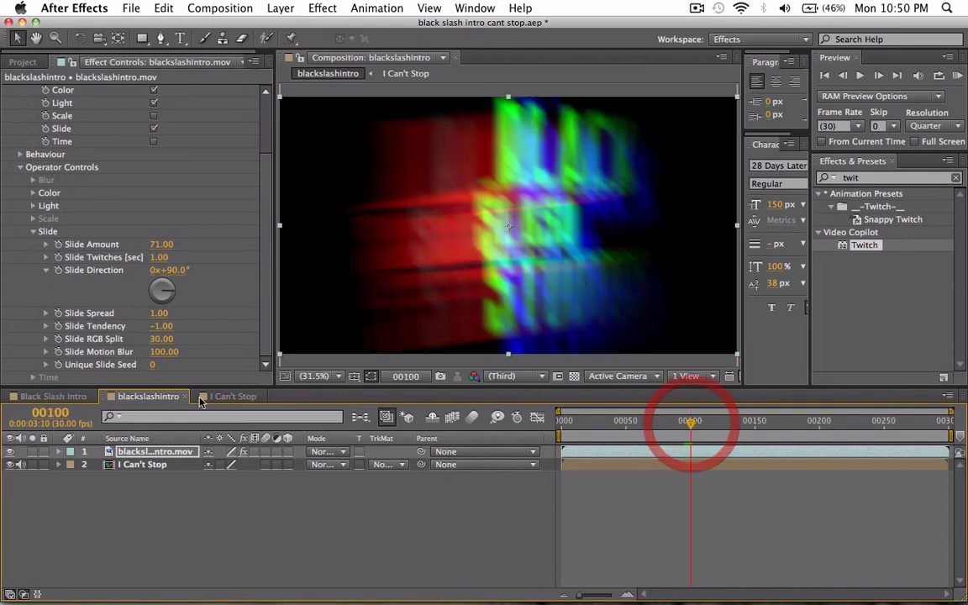
pyautogui.click(164, 328)
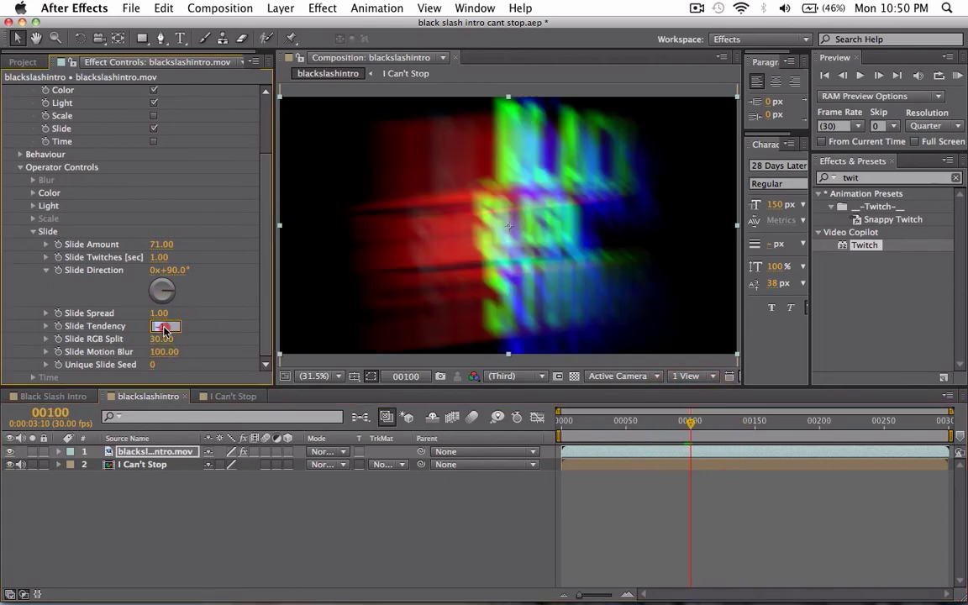
pyautogui.click(167, 329)
pyautogui.click(186, 327)
pyautogui.moveTo(175, 330); pyautogui.dragTo(271, 347)
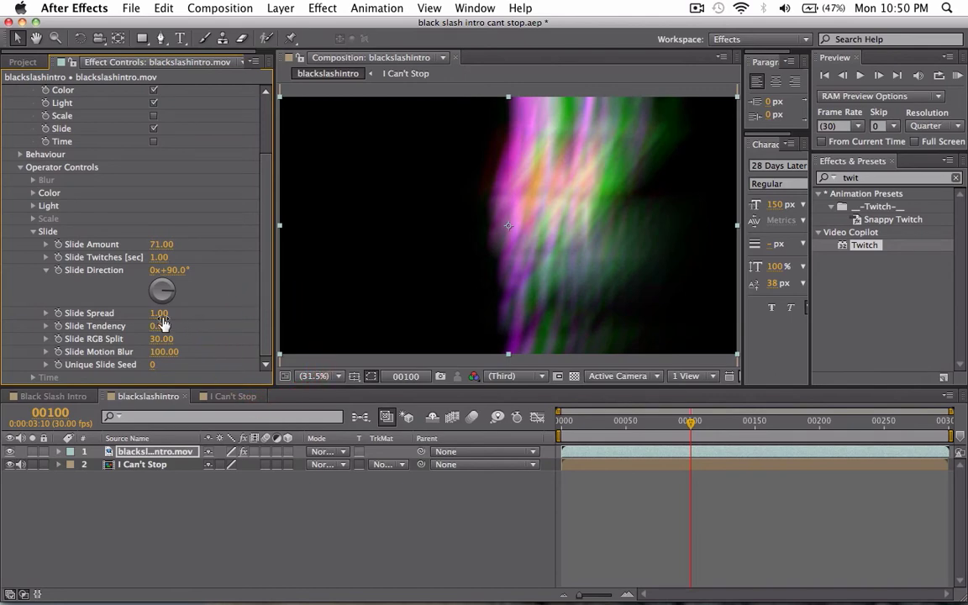
pyautogui.moveTo(194, 315); pyautogui.dragTo(116, 325)
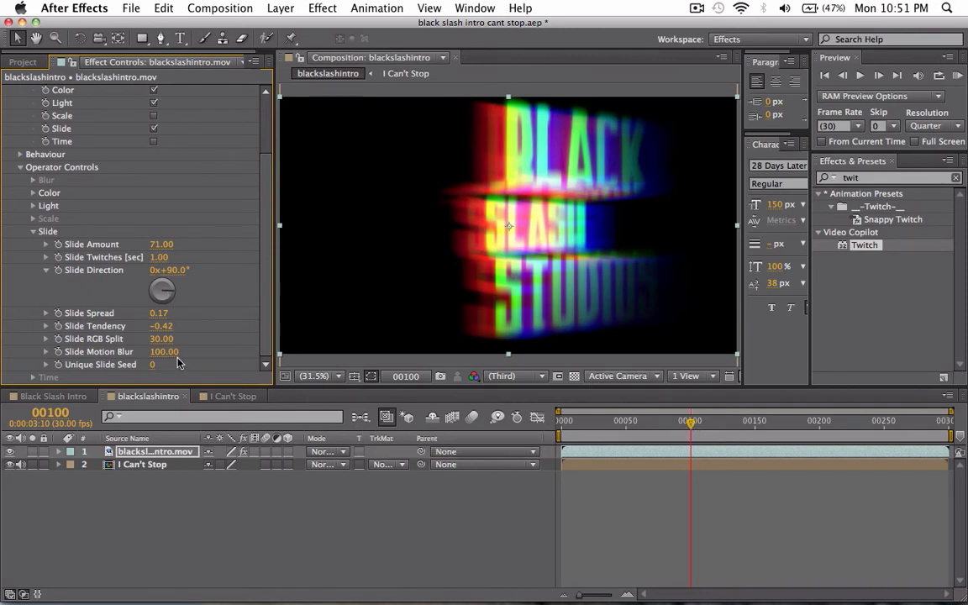
# Step: Try a Slide Motion Blur of 0, preview it from frame 39, and restore the value to 100
pyautogui.moveTo(246, 375); pyautogui.dragTo(85, 317)
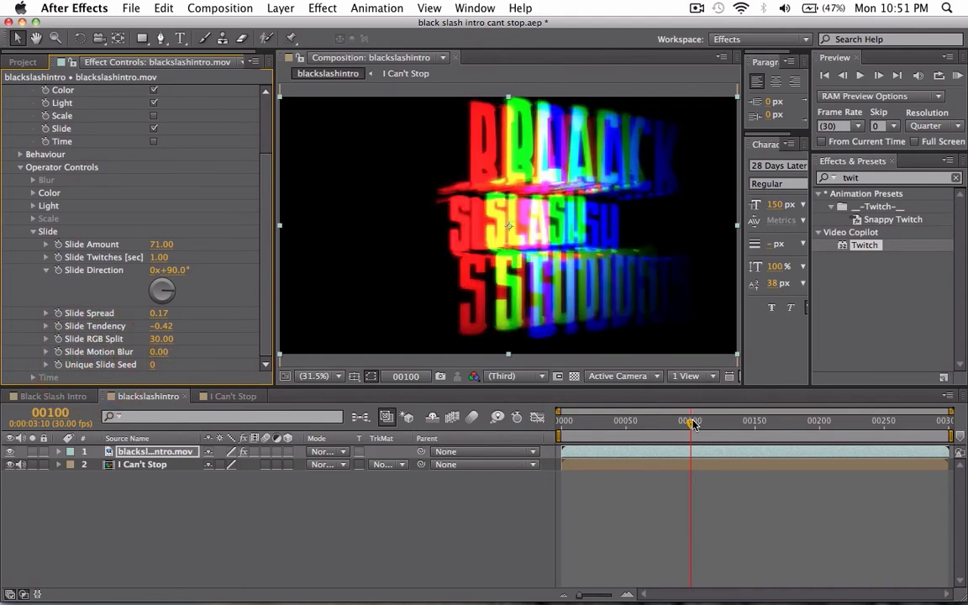
pyautogui.moveTo(691, 423); pyautogui.dragTo(611, 424)
pyautogui.press('KP_0')
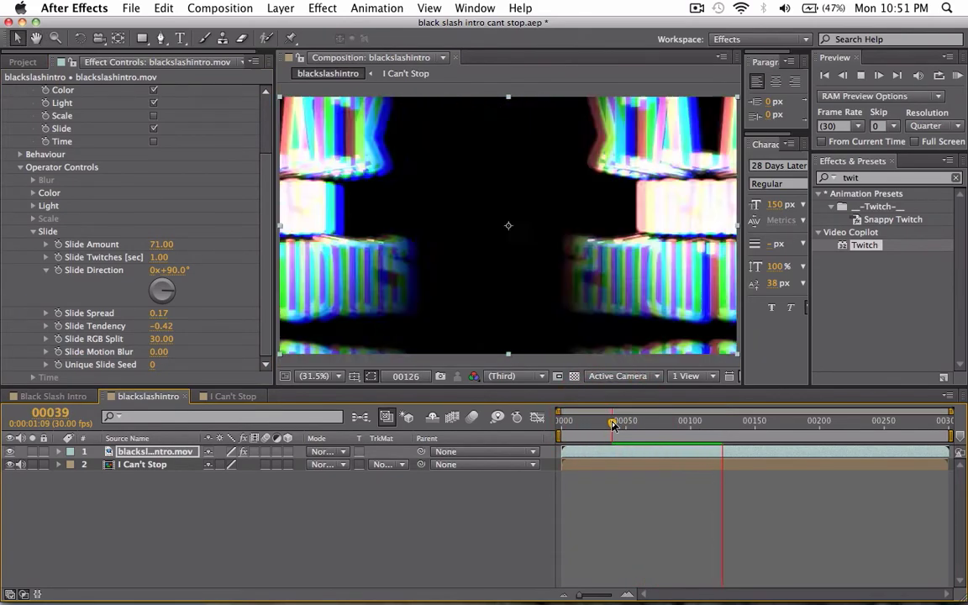
pyautogui.press('space')
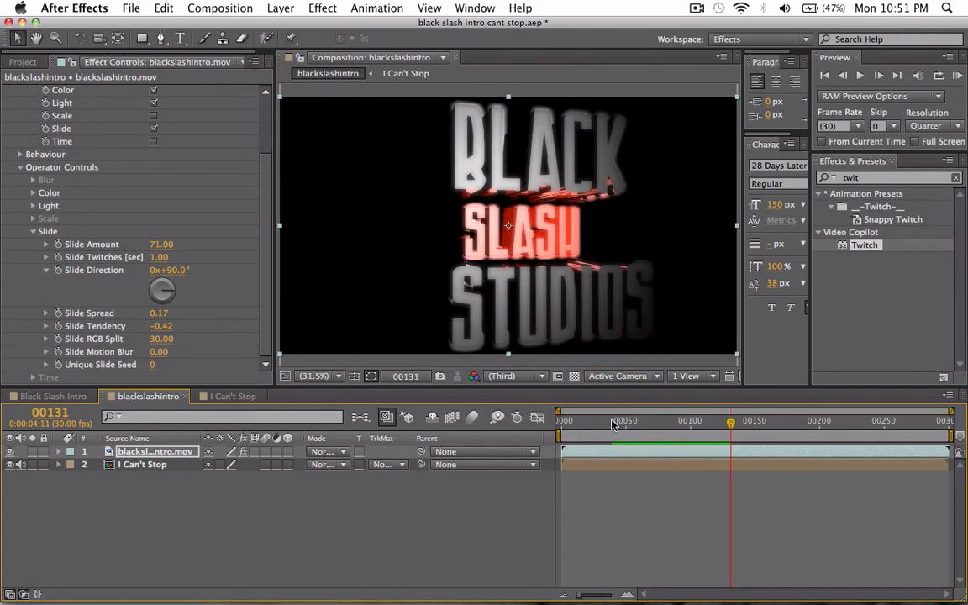
pyautogui.click(166, 340)
pyautogui.click(235, 352)
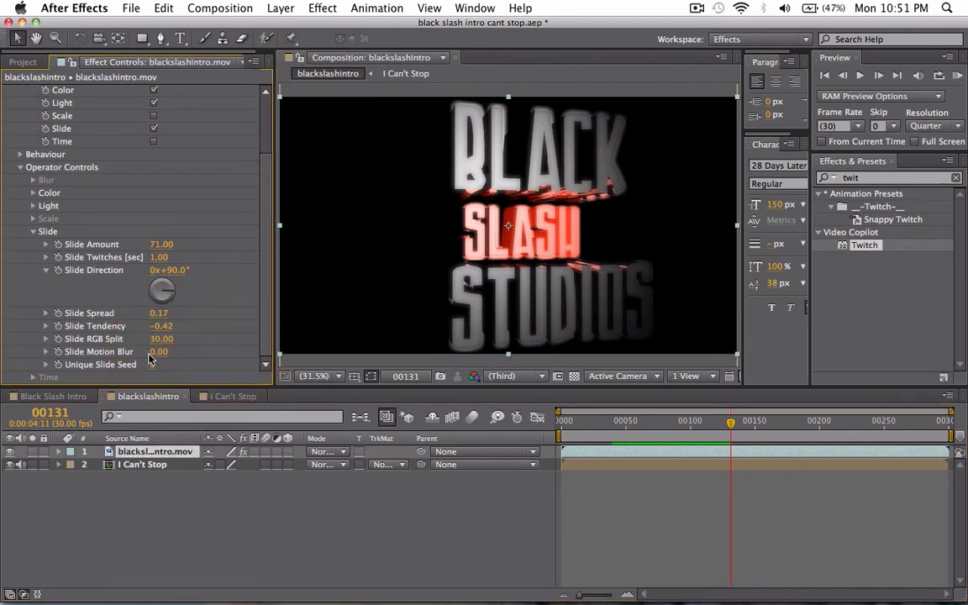
pyautogui.moveTo(158, 352); pyautogui.dragTo(201, 352)
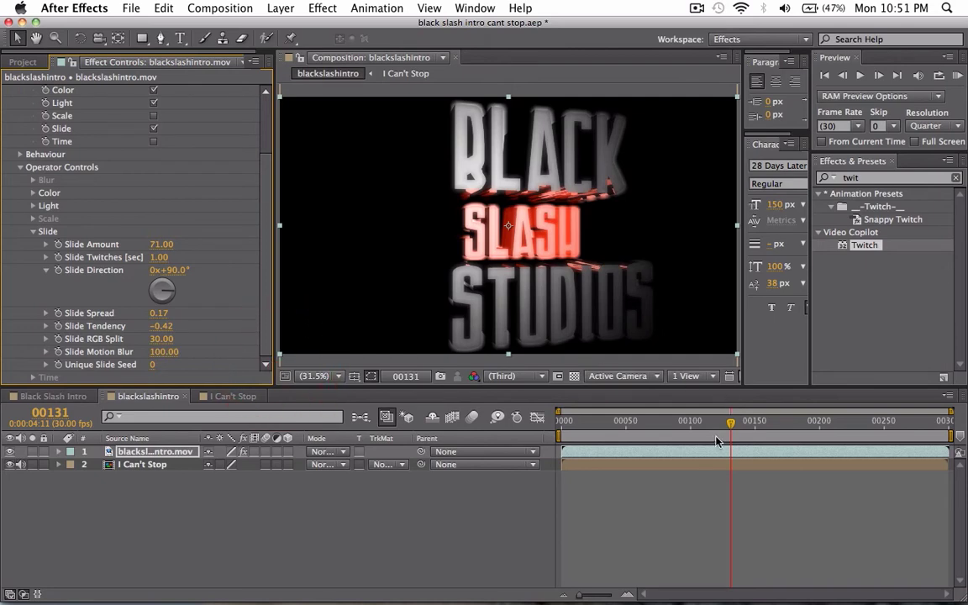
# Step: Preview the slide with its motion blur from about frame 100 and look over the Twitch settings
pyautogui.click(693, 428)
pyautogui.press('space')
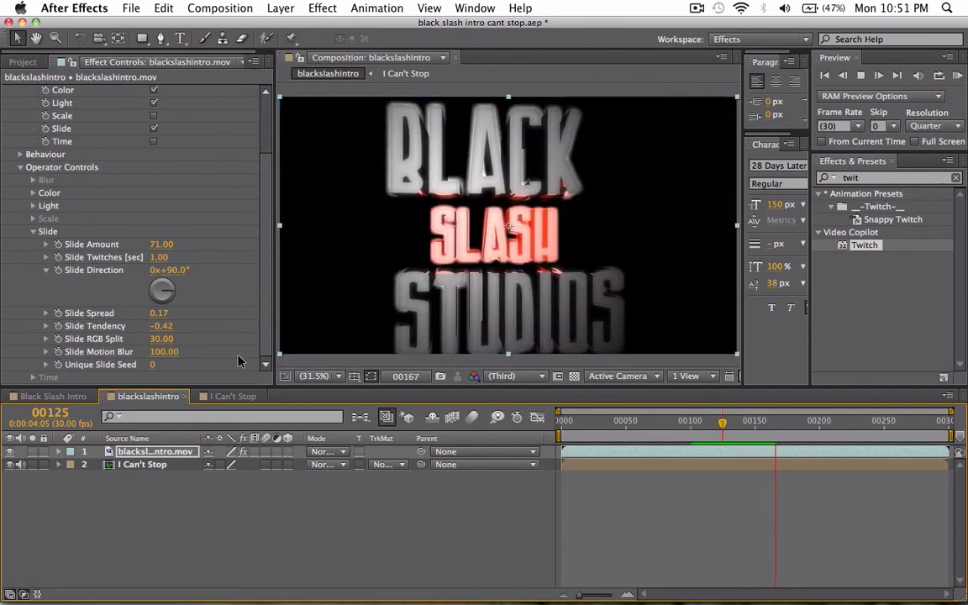
pyautogui.scroll(3, 239, 361)
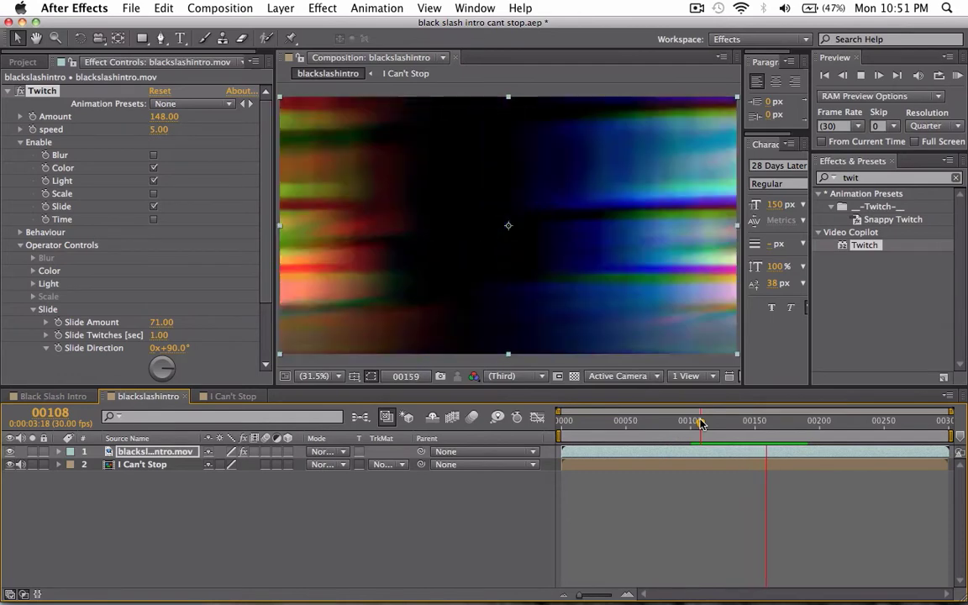
pyautogui.scroll(-5, 186, 264)
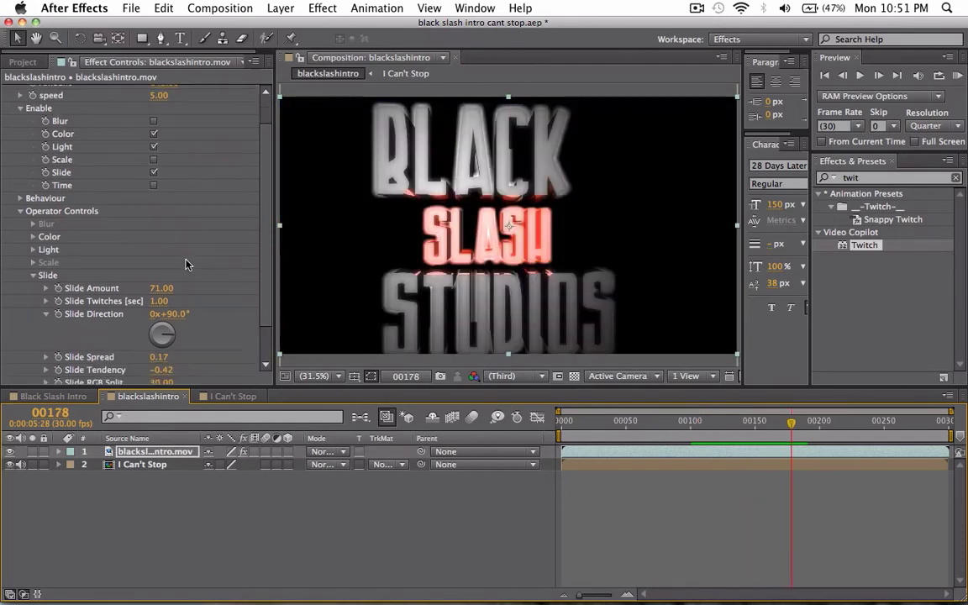
pyautogui.scroll(5, 187, 265)
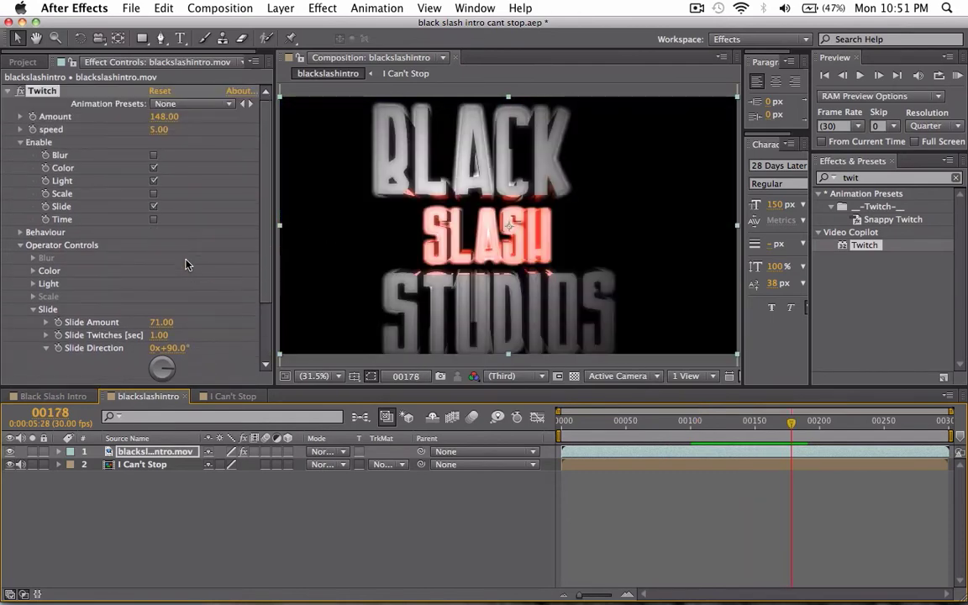
# Step: Collapse Twitch's Operator Controls and Enable groups and RAM-preview the composition from frame 0
pyautogui.click(21, 245)
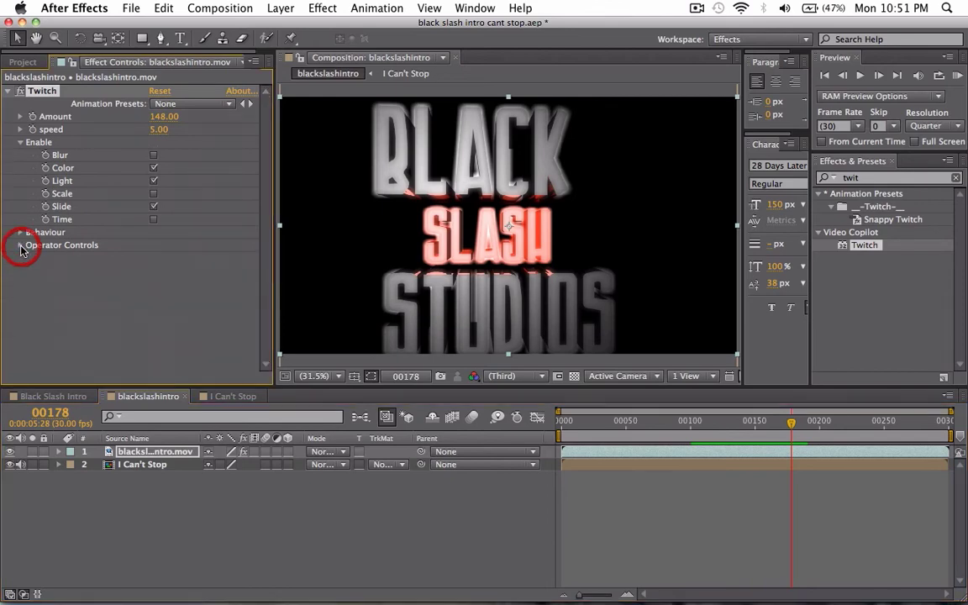
pyautogui.click(19, 143)
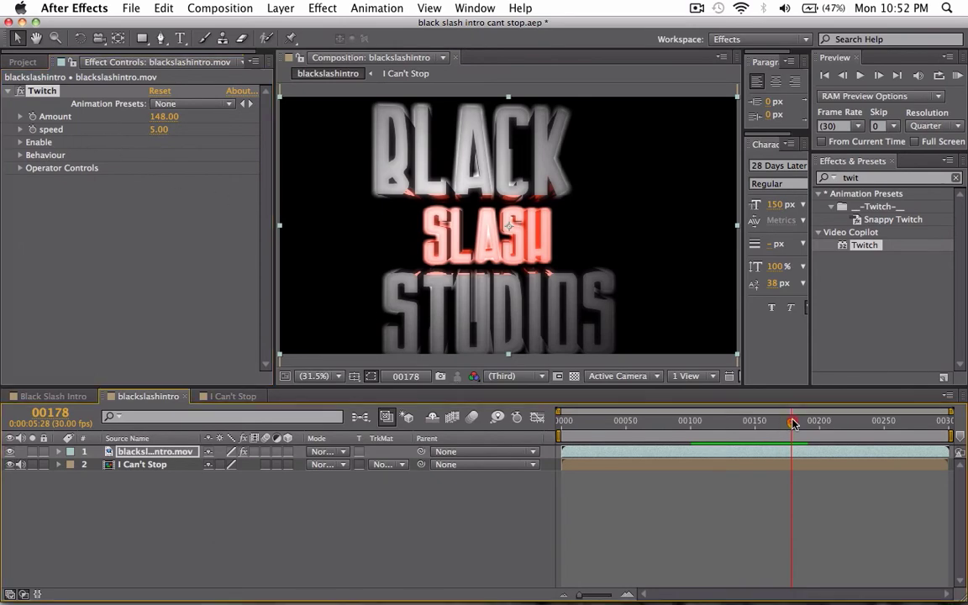
pyautogui.moveTo(791, 422); pyautogui.dragTo(555, 405)
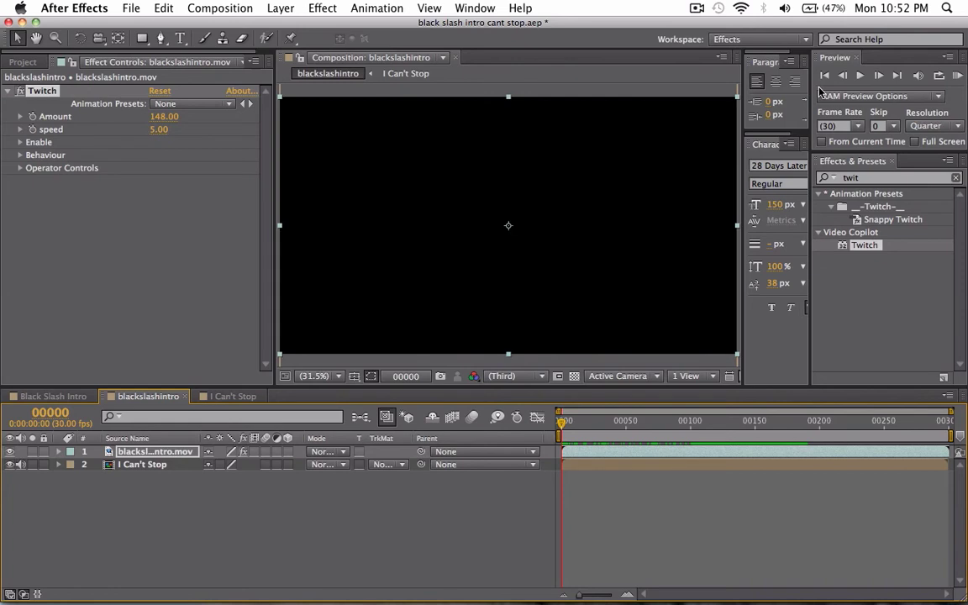
pyautogui.click(957, 76)
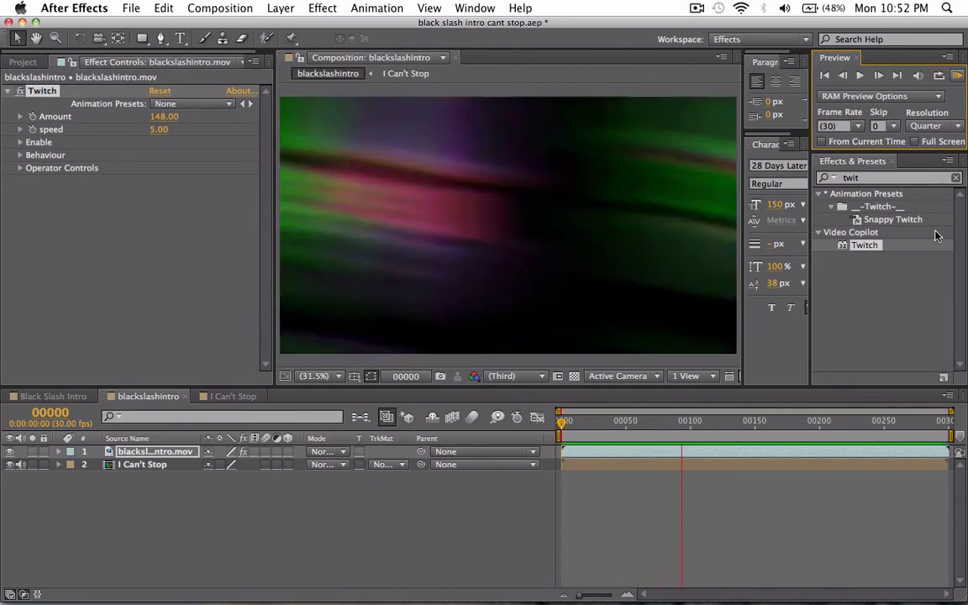
pyautogui.press('space')
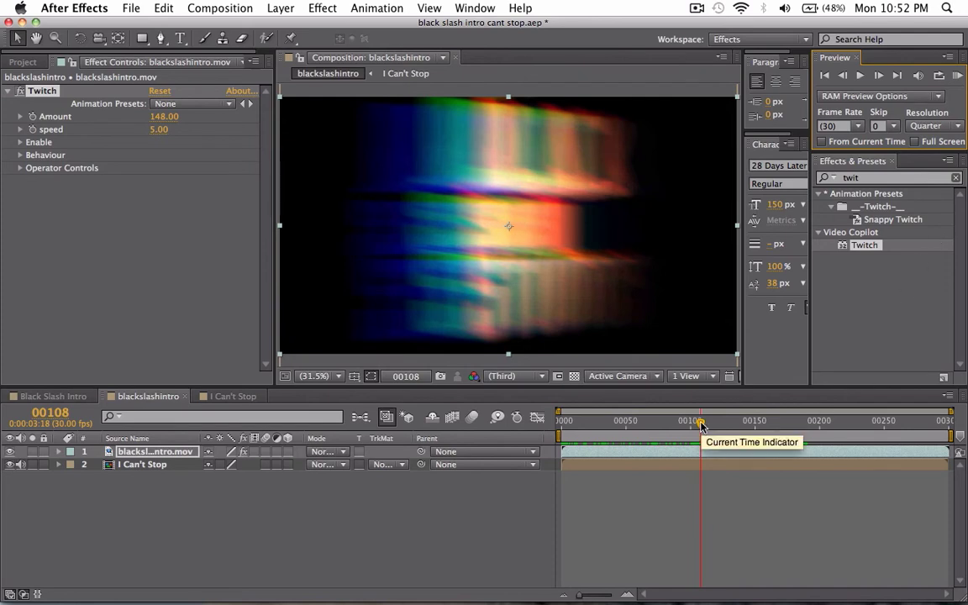
# Step: Set Twitch's Amount to 0 at frame 111 and start keyframing it on the movie layer
pyautogui.moveTo(701, 423); pyautogui.dragTo(705, 423)
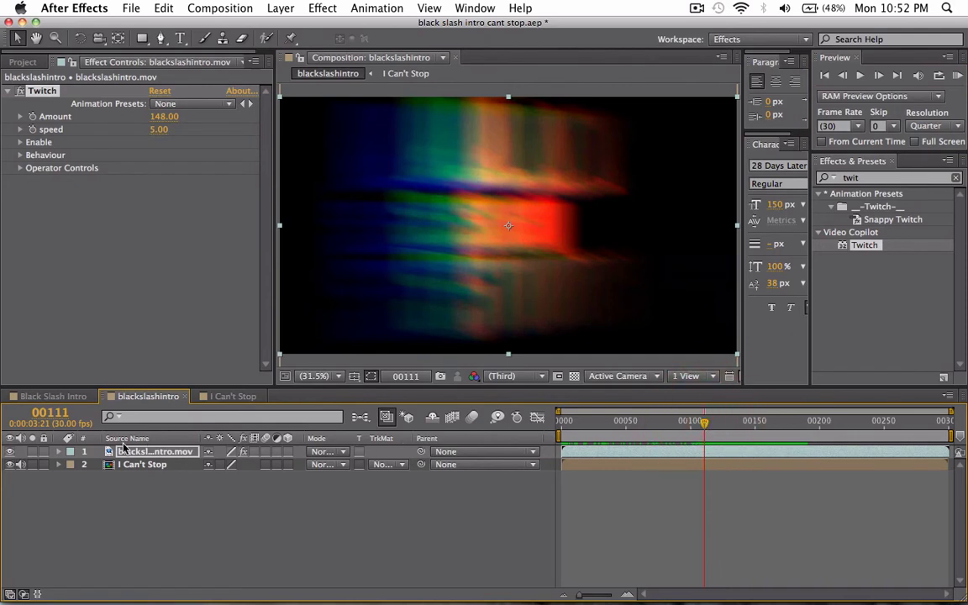
pyautogui.click(58, 453)
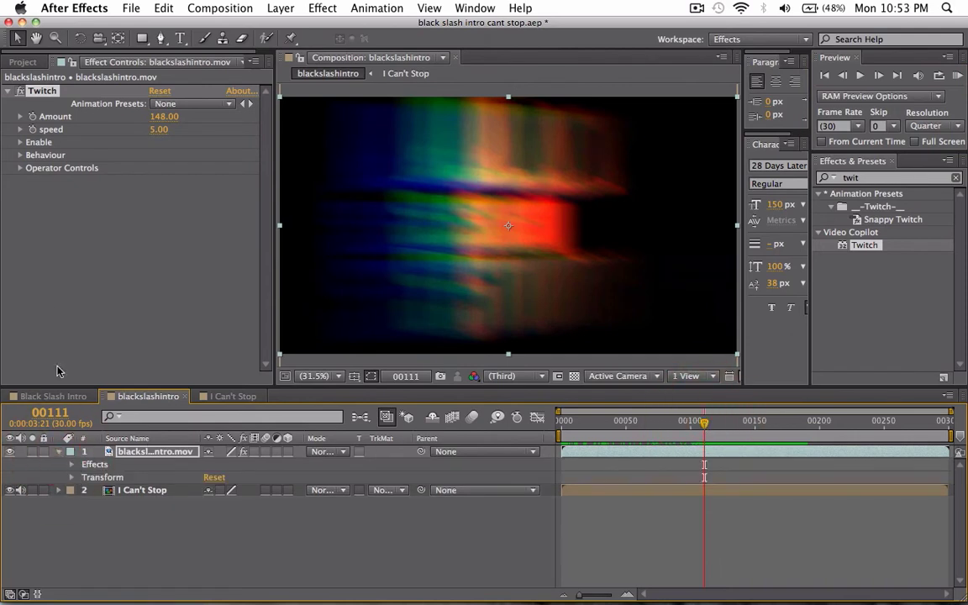
pyautogui.click(164, 117)
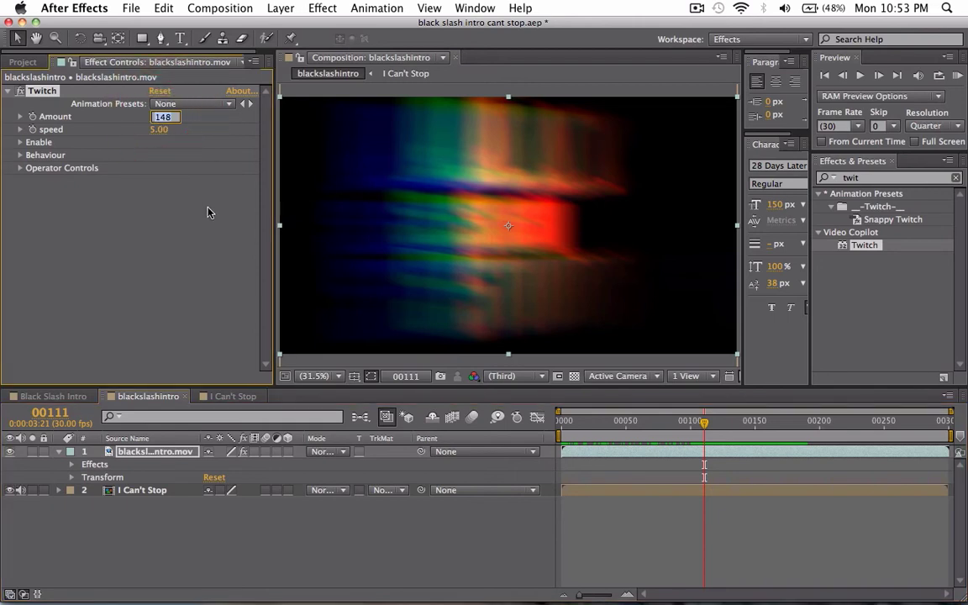
pyautogui.write('0')
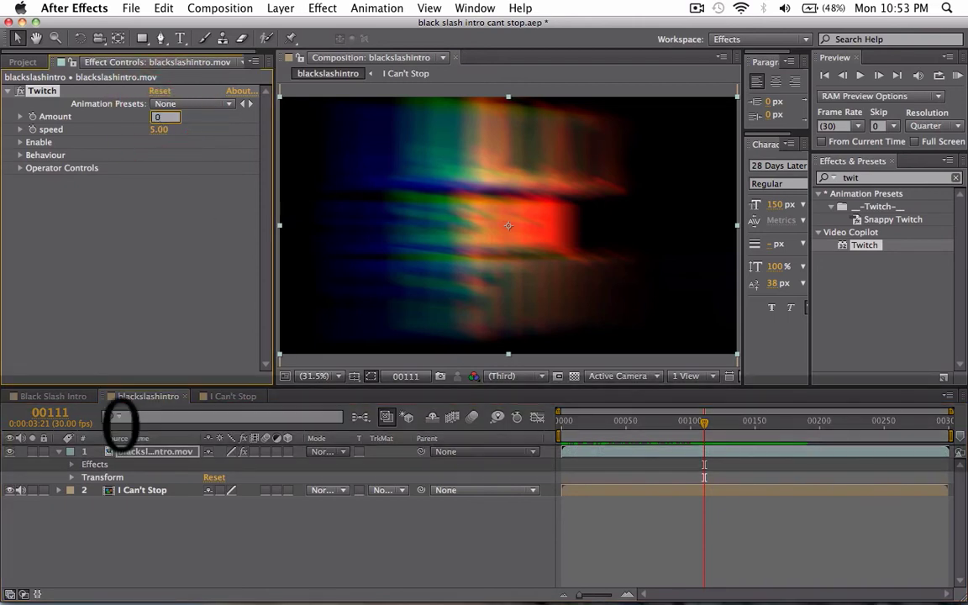
pyautogui.click(209, 212)
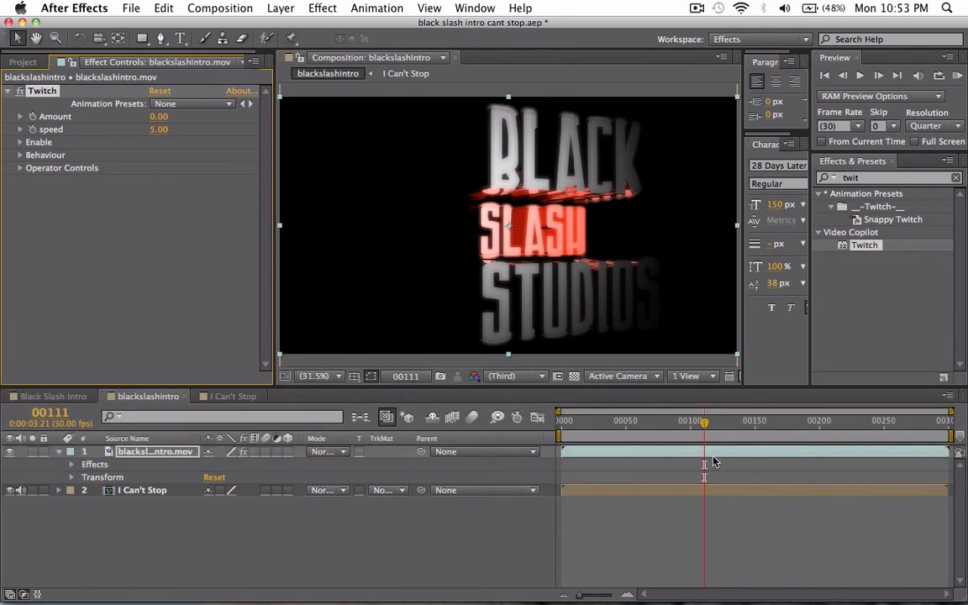
pyautogui.click(33, 117)
# Step: Reveal the movie layer's animated Twitch Amount property in the timeline
pyautogui.click(156, 451)
pyautogui.press('u')
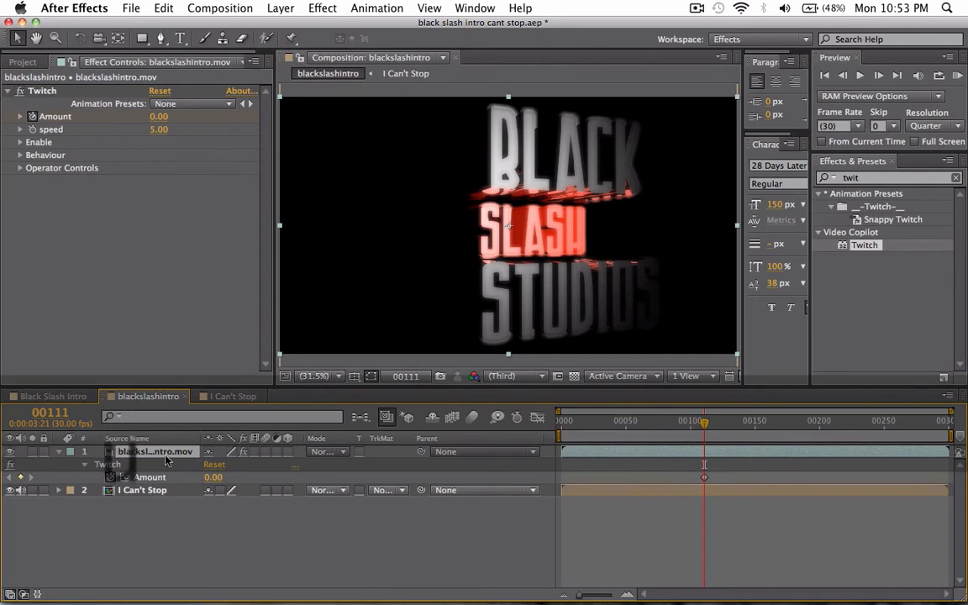
pyautogui.press('u')
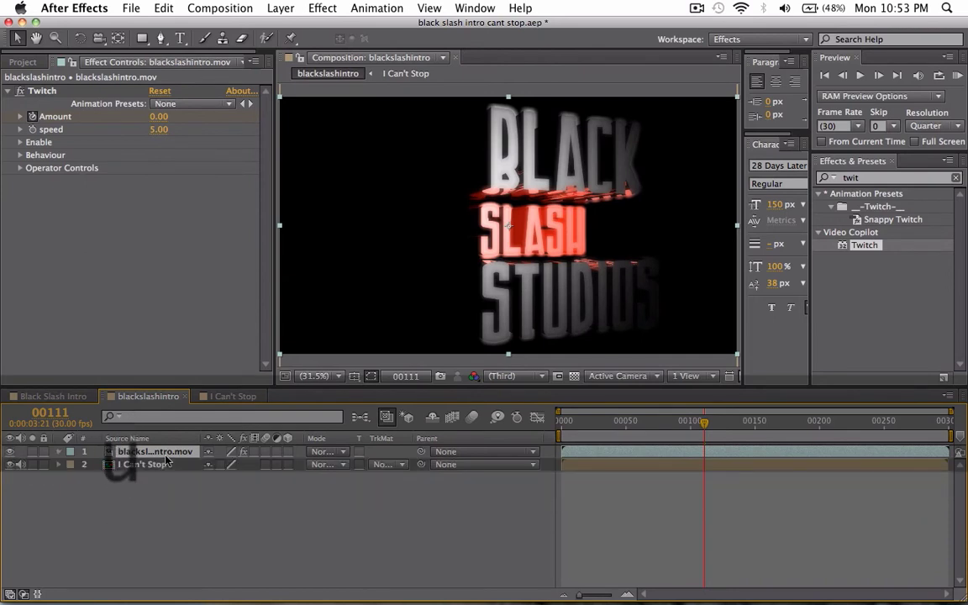
pyautogui.press('u')
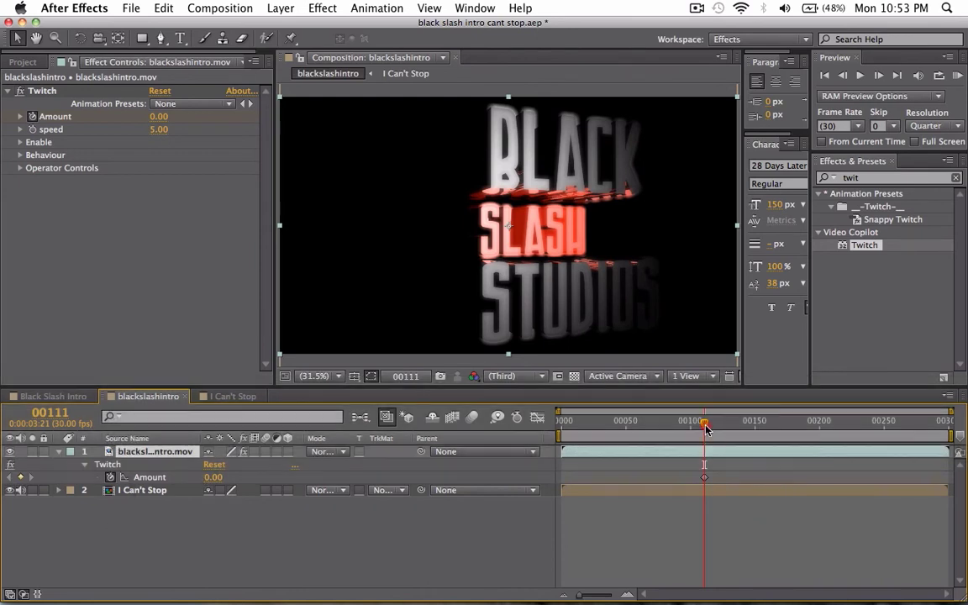
# Step: Keyframe Twitch's Amount at 150 at frame 120 on the movie layer
pyautogui.moveTo(704, 427); pyautogui.dragTo(717, 430)
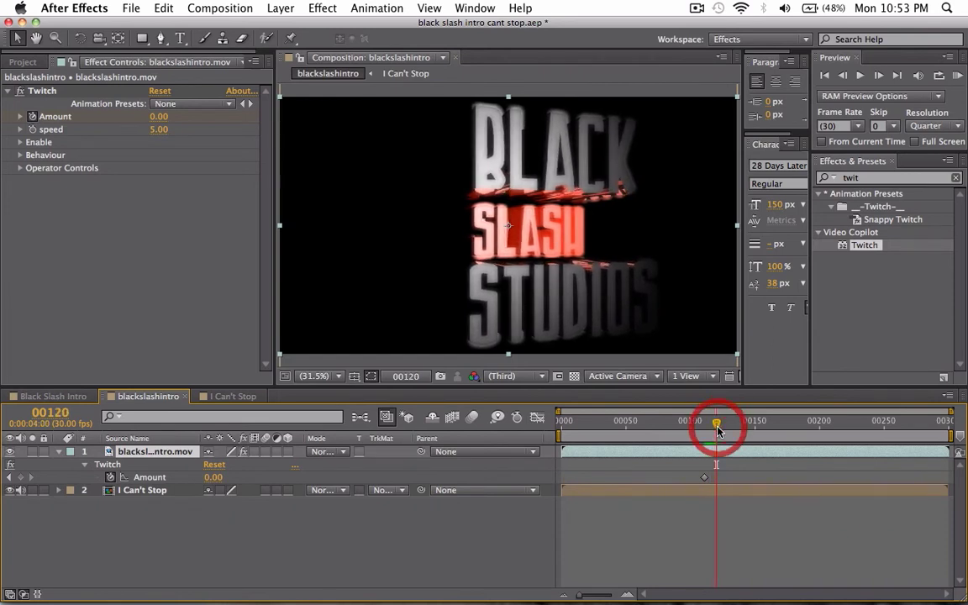
pyautogui.click(158, 116)
pyautogui.write('15')
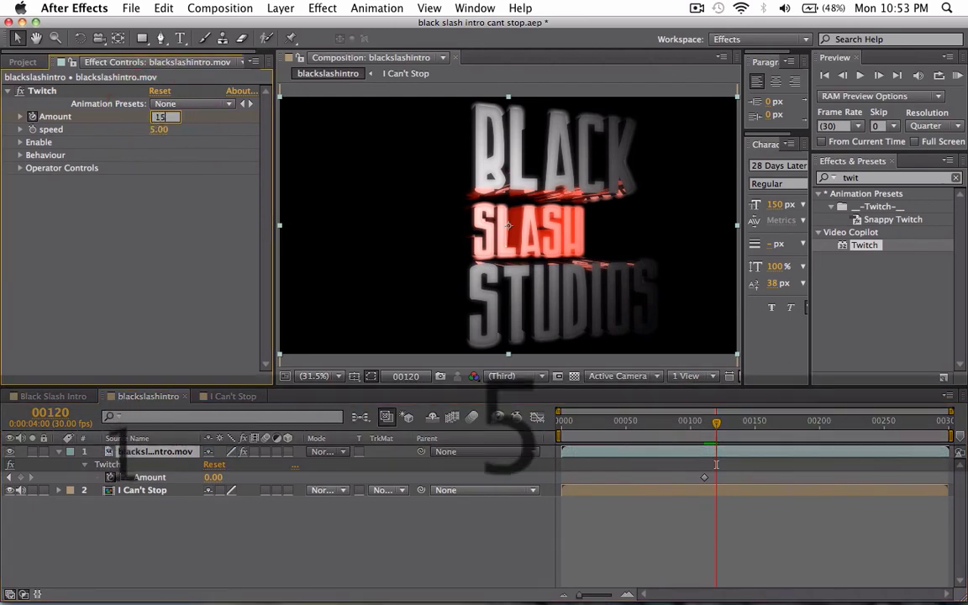
pyautogui.write('0')
pyautogui.press('Return')
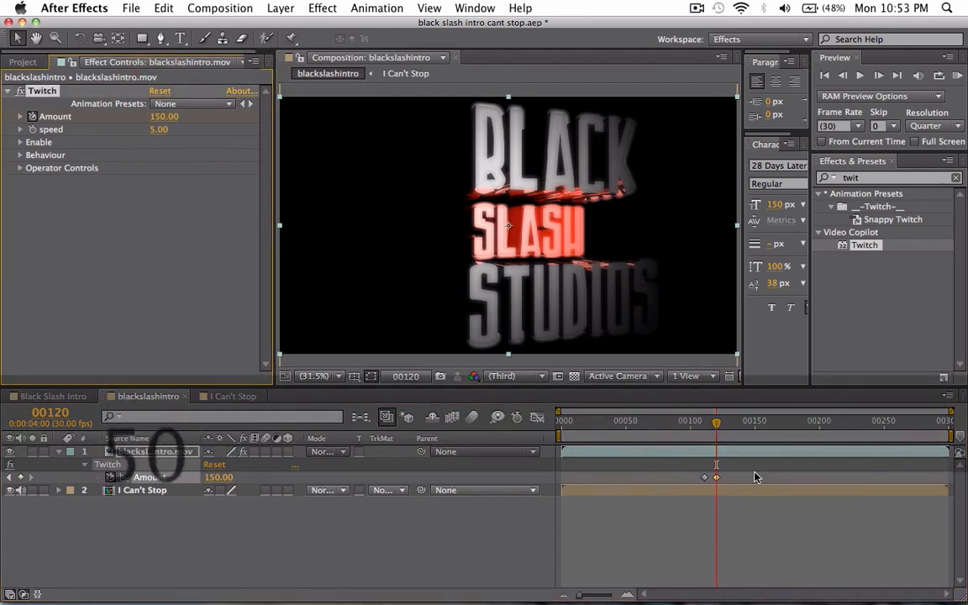
# Step: Keyframe Twitch's Amount at frame 130, trying values of 0 and 1 before setting it to 3
pyautogui.moveTo(716, 425); pyautogui.dragTo(731, 428)
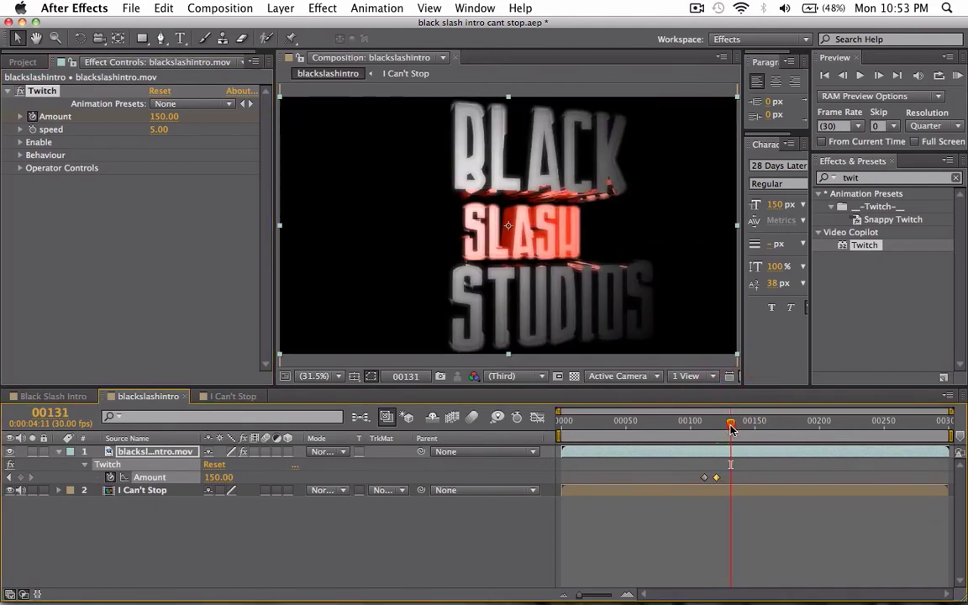
pyautogui.click(728, 424)
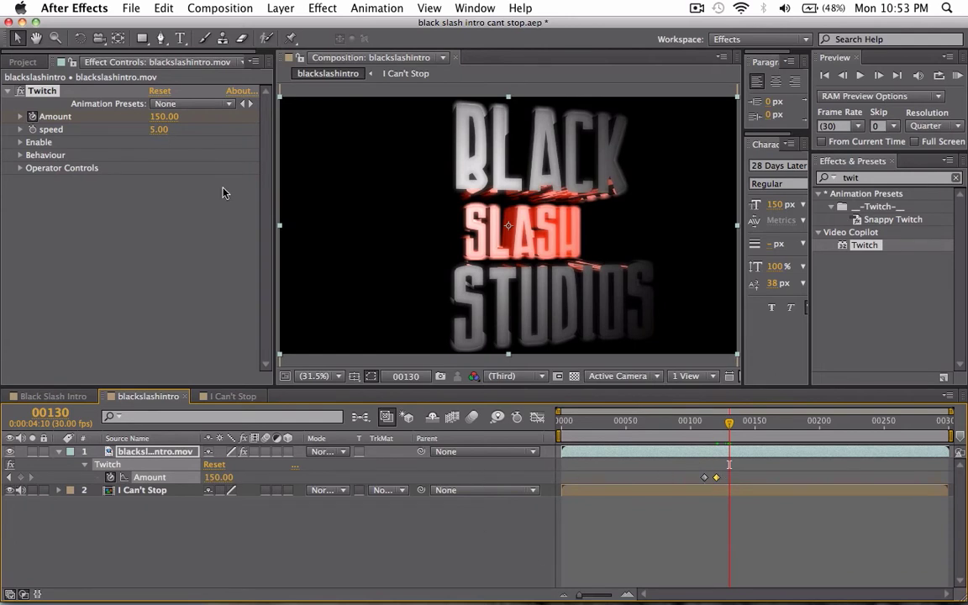
pyautogui.click(161, 116)
pyautogui.write('0')
pyautogui.press('Return')
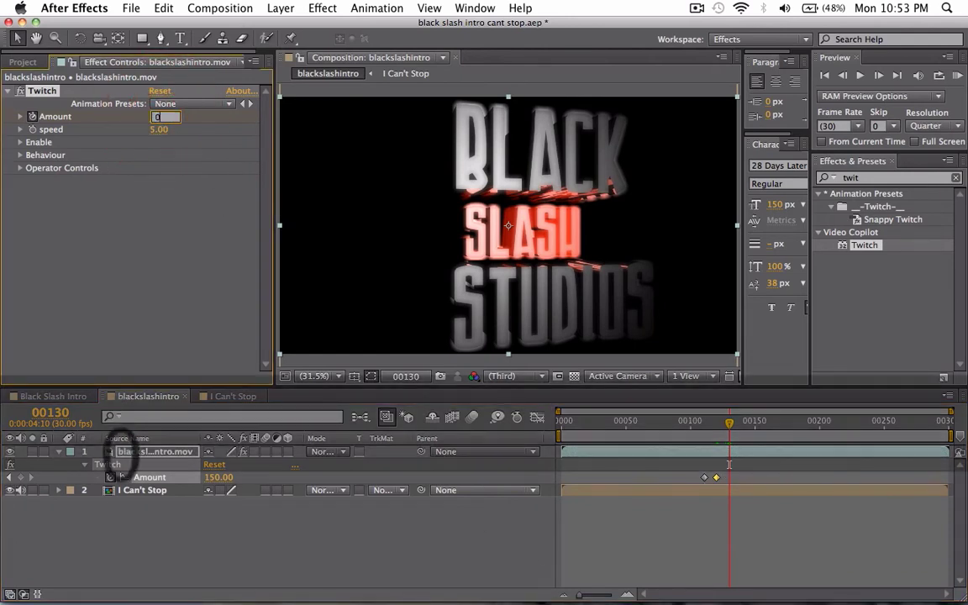
pyautogui.click(160, 117)
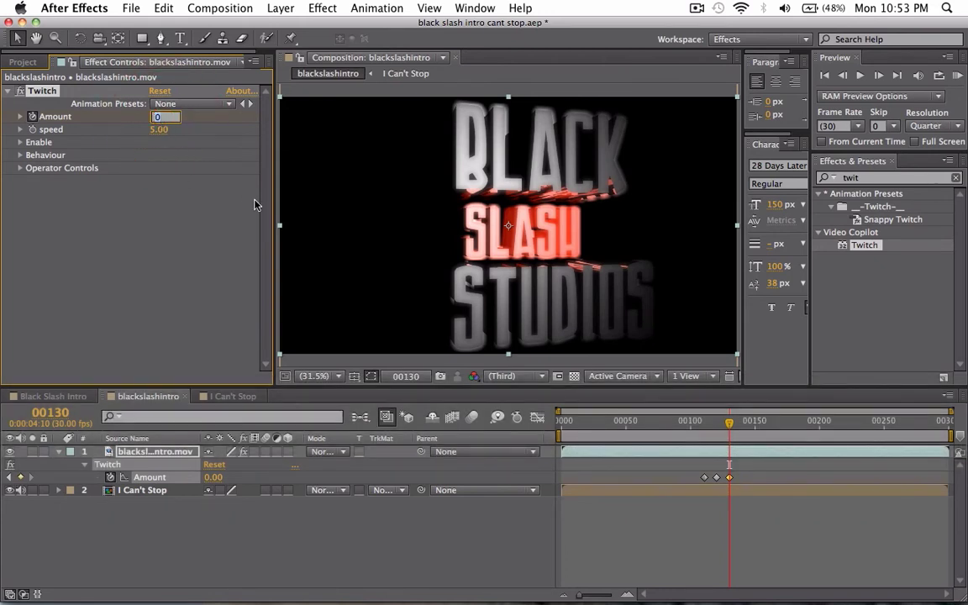
pyautogui.write('1')
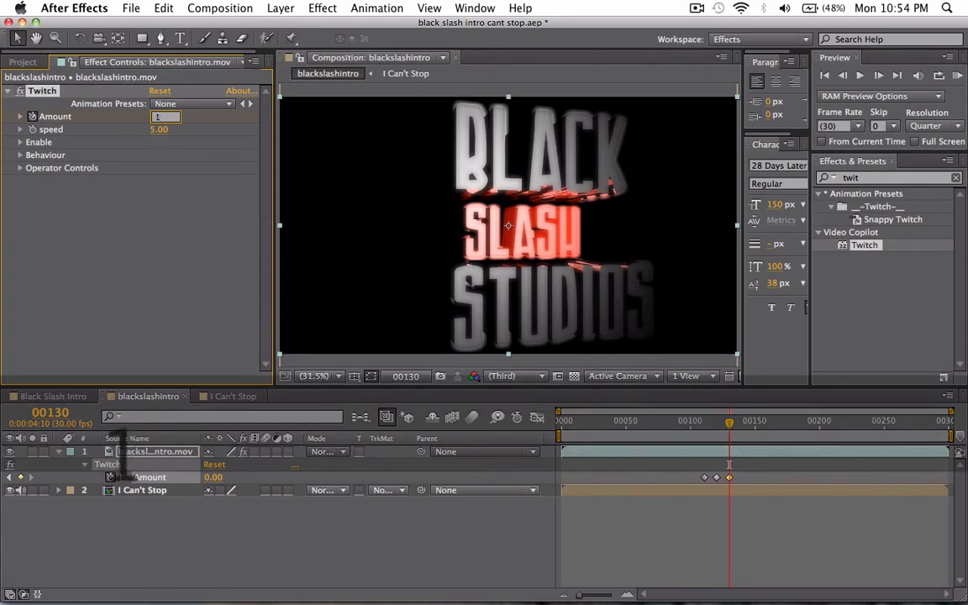
pyautogui.press('Return')
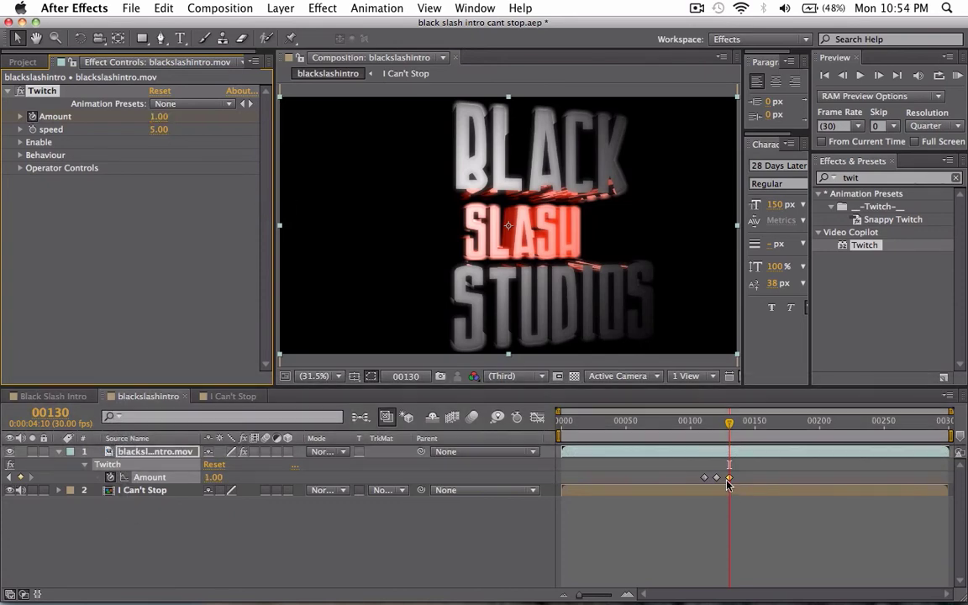
pyautogui.moveTo(729, 481)
pyautogui.click(164, 119)
pyautogui.write('3')
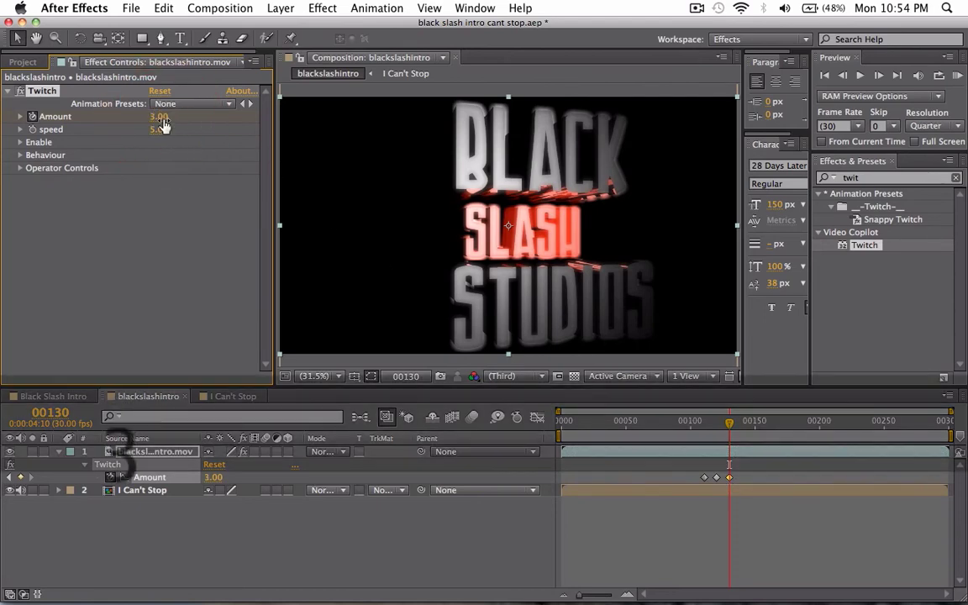
pyautogui.press('Return')
# Step: Keyframe Twitch's Amount at 1 on the composition's last frame, 299
pyautogui.moveTo(729, 424); pyautogui.dragTo(965, 434)
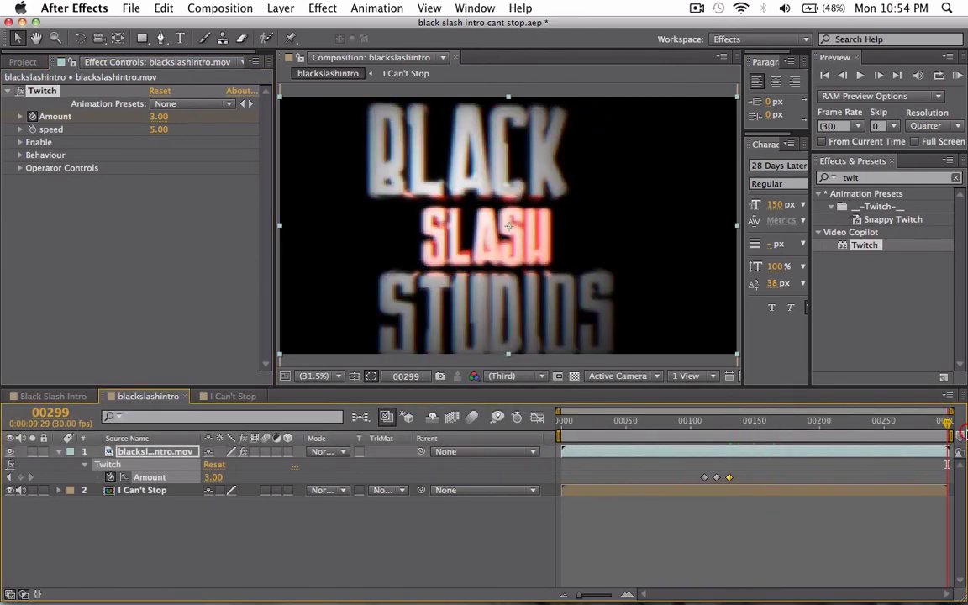
pyautogui.click(159, 116)
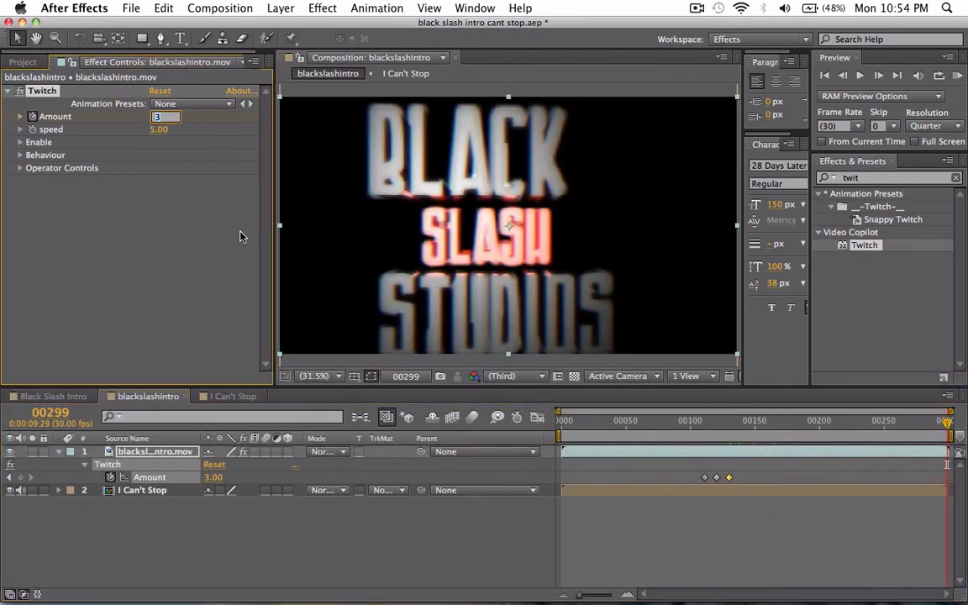
pyautogui.write('1')
pyautogui.press('Return')
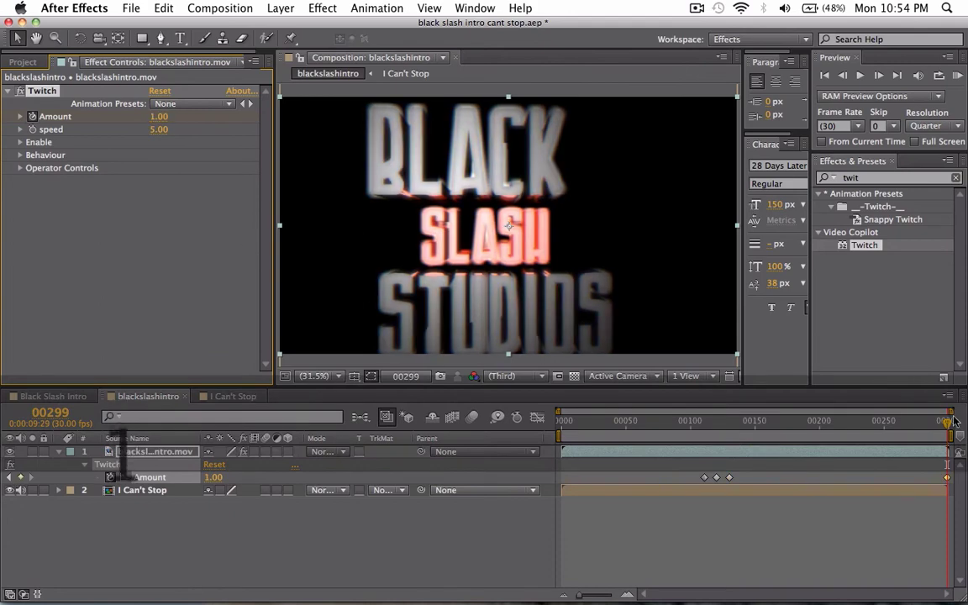
# Step: RAM-preview a shortened work area of about frames 100 to 158 around the Amount keyframes and restore the full work area
pyautogui.moveTo(948, 424); pyautogui.dragTo(697, 424)
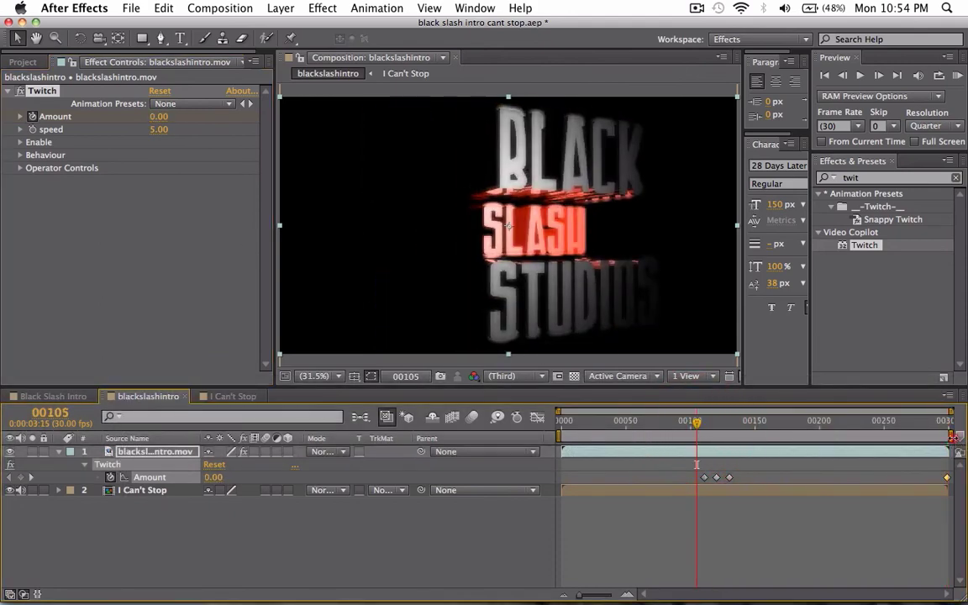
pyautogui.moveTo(952, 436); pyautogui.dragTo(765, 436)
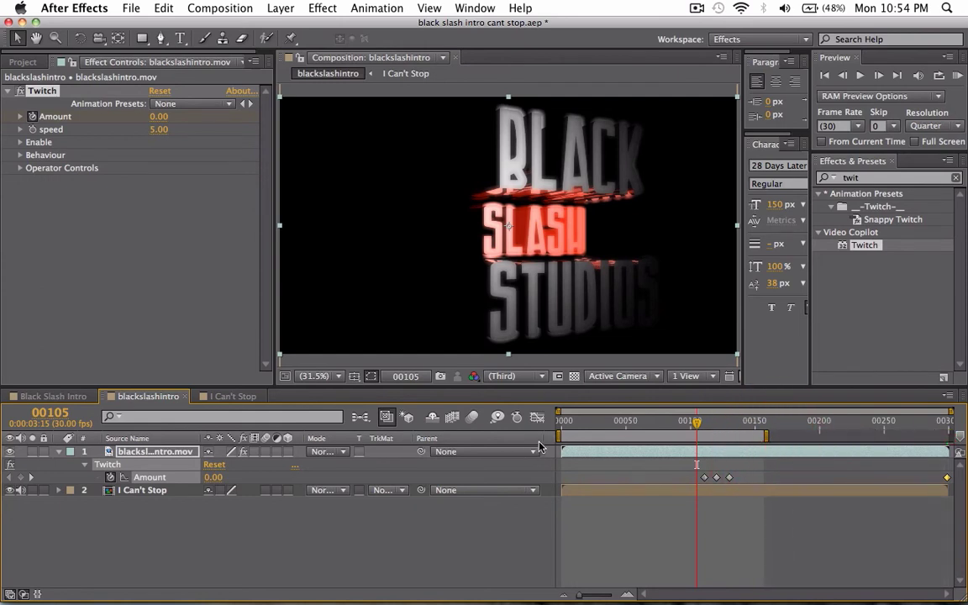
pyautogui.moveTo(561, 436); pyautogui.dragTo(691, 436)
pyautogui.click(958, 75)
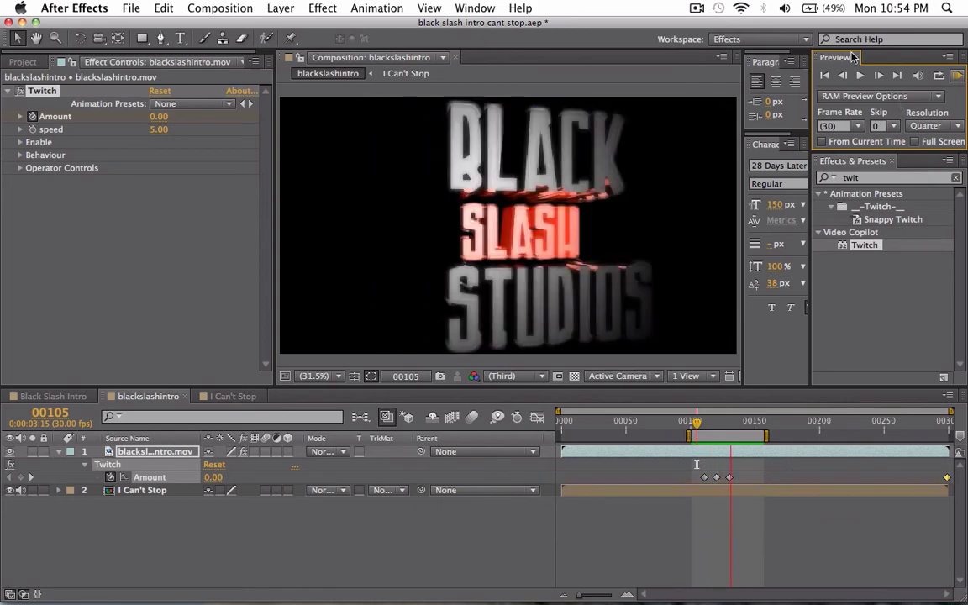
pyautogui.click(862, 77)
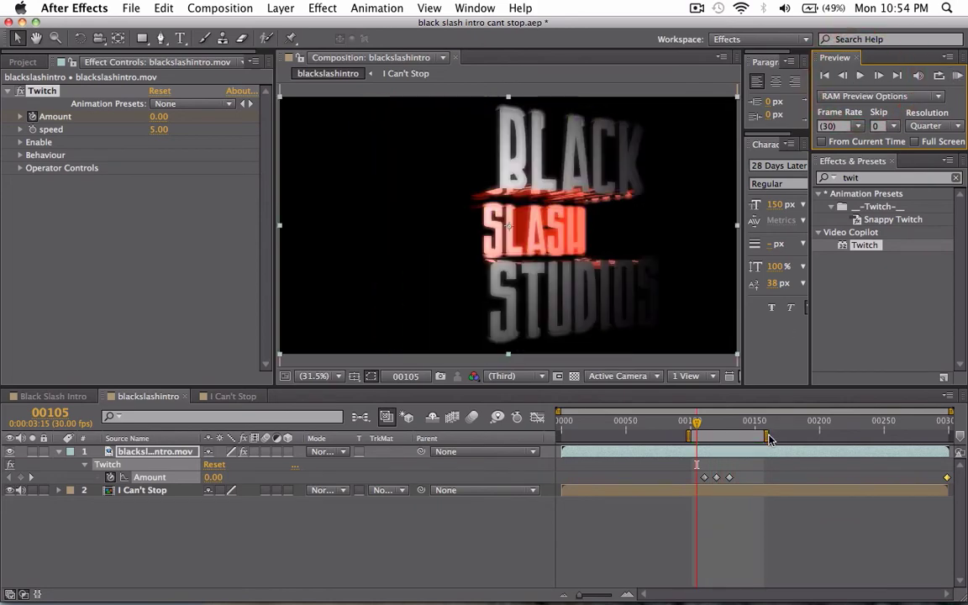
pyautogui.moveTo(767, 436); pyautogui.dragTo(949, 436)
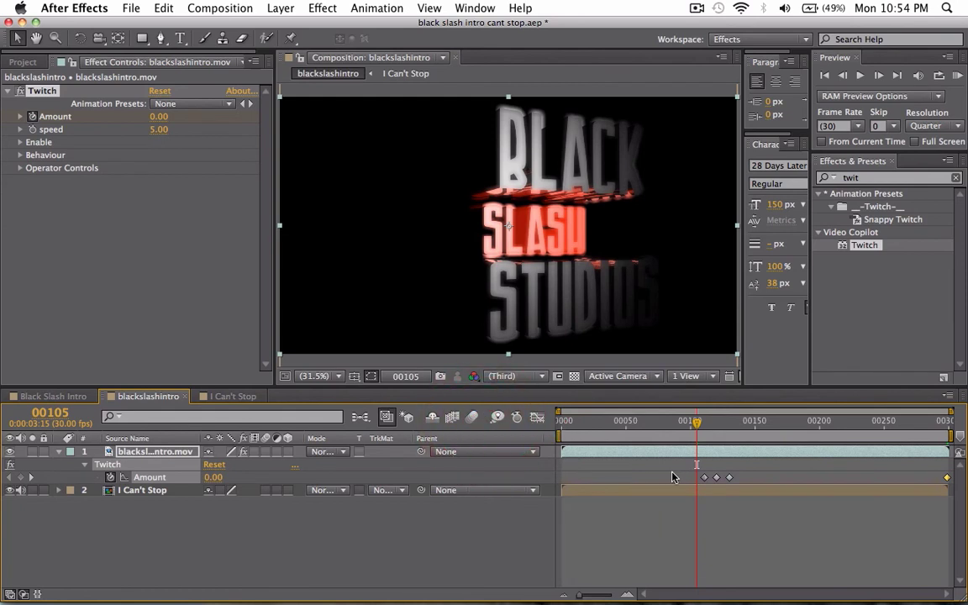
# Step: Try spreading the first three Amount keyframes apart, starting at frame 94, preview about frames 60 to 170, and restore the full work area
pyautogui.moveTo(703, 479); pyautogui.dragTo(682, 480)
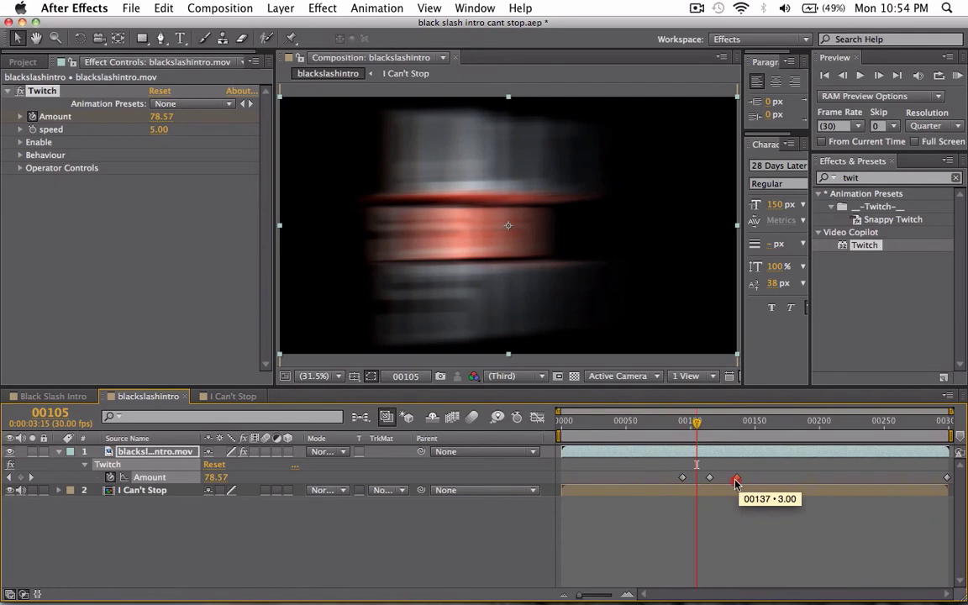
pyautogui.click(735, 483)
pyautogui.moveTo(562, 435); pyautogui.dragTo(637, 434)
pyautogui.moveTo(951, 436); pyautogui.dragTo(783, 435)
pyautogui.click(957, 76)
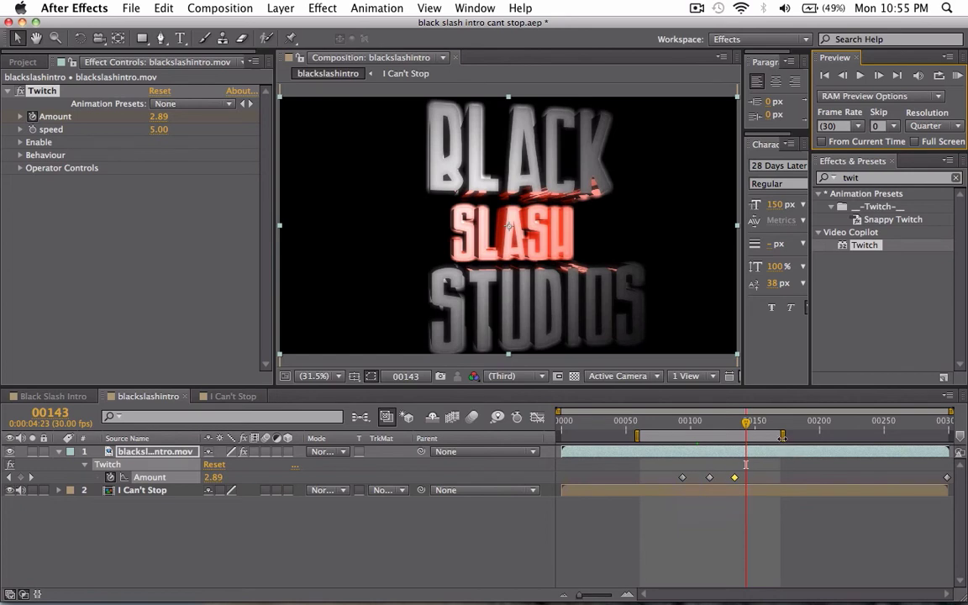
pyautogui.moveTo(782, 437); pyautogui.dragTo(947, 437)
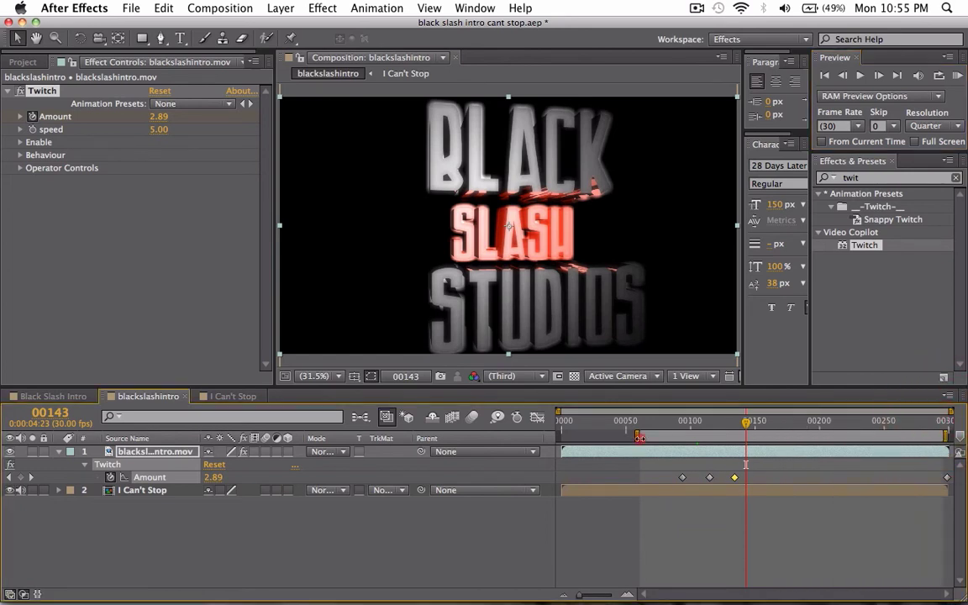
pyautogui.moveTo(640, 437); pyautogui.dragTo(560, 437)
pyautogui.click(688, 6)
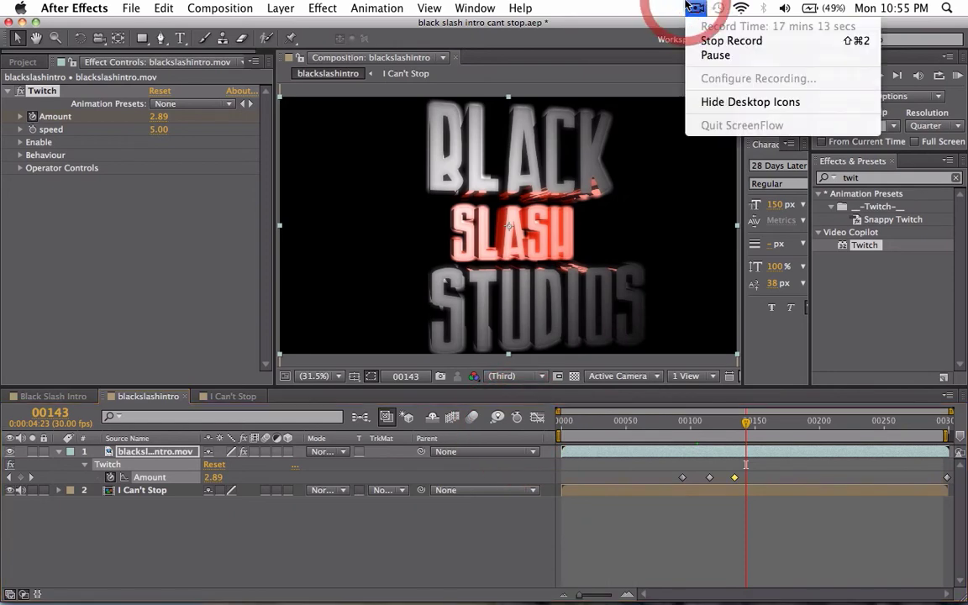
pyautogui.click(696, 8)
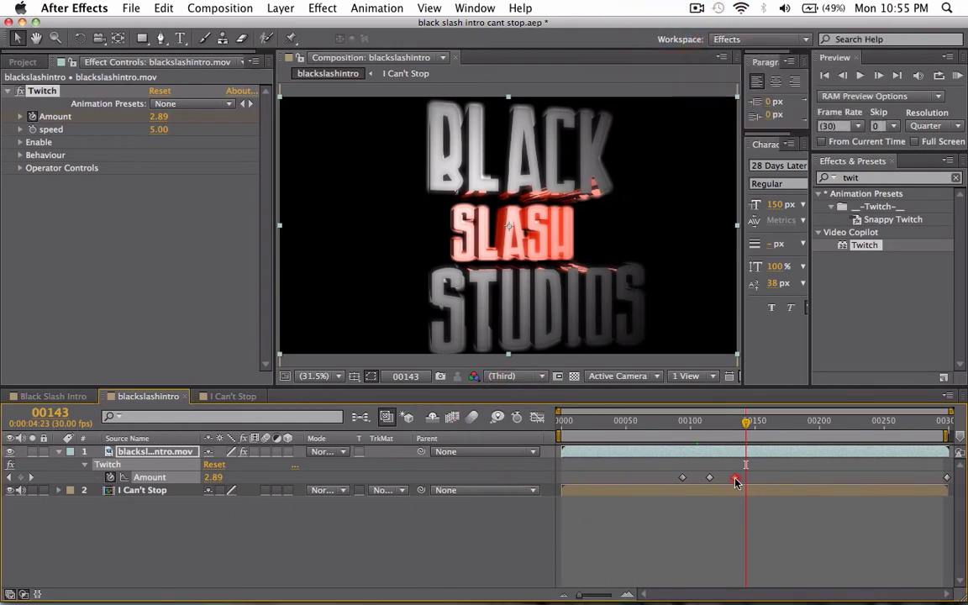
# Step: Move the first three Amount keyframes on the movie layer to about frames 118, 131 and 146
pyautogui.moveTo(736, 479); pyautogui.dragTo(712, 485)
pyautogui.click(711, 478)
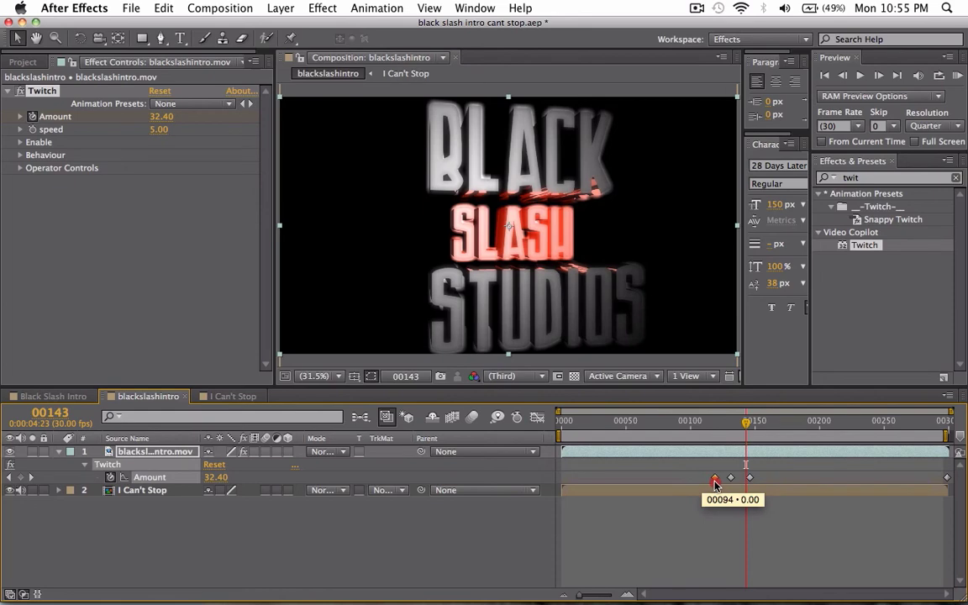
pyautogui.moveTo(713, 484); pyautogui.dragTo(712, 480)
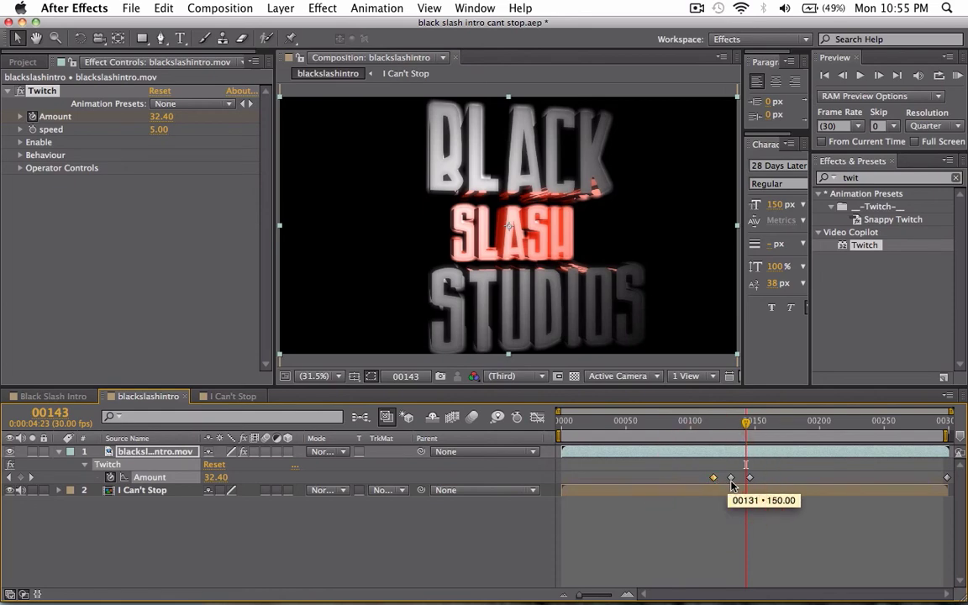
pyautogui.click(731, 477)
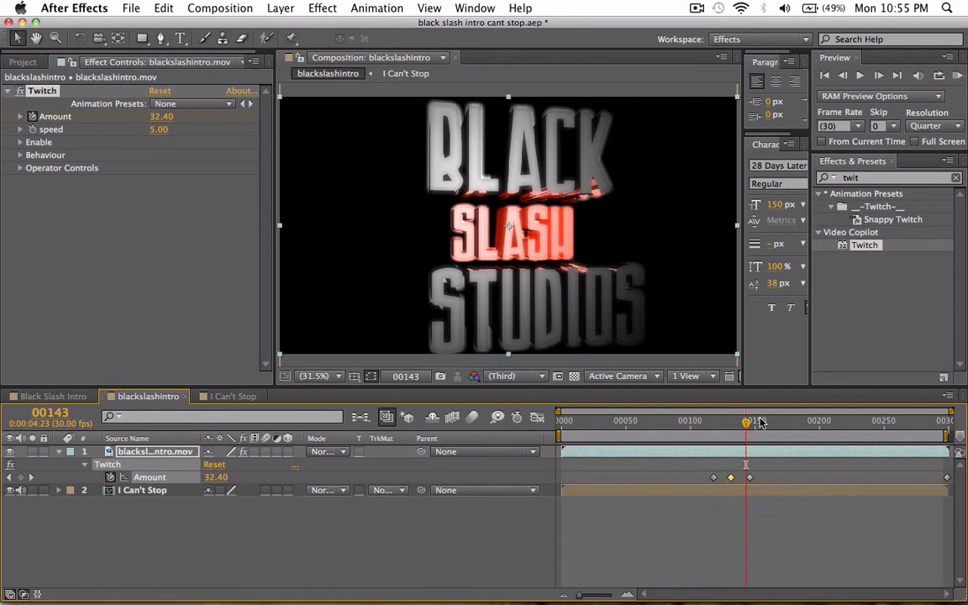
# Step: Raise the Amount keyframe at frame 131 to 377 and preview the effect from frame 69
pyautogui.moveTo(745, 429); pyautogui.dragTo(730, 426)
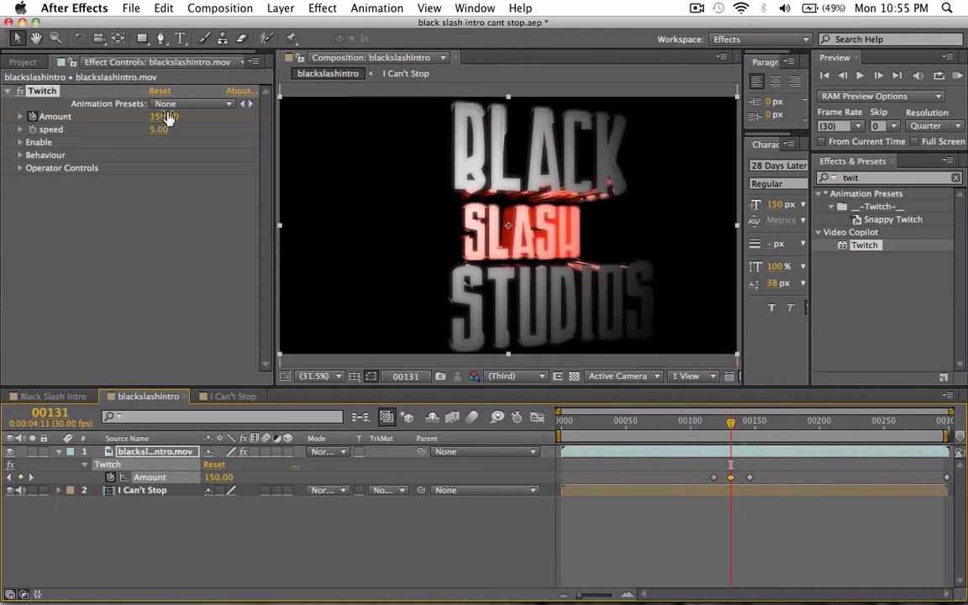
pyautogui.moveTo(168, 117); pyautogui.dragTo(335, 115)
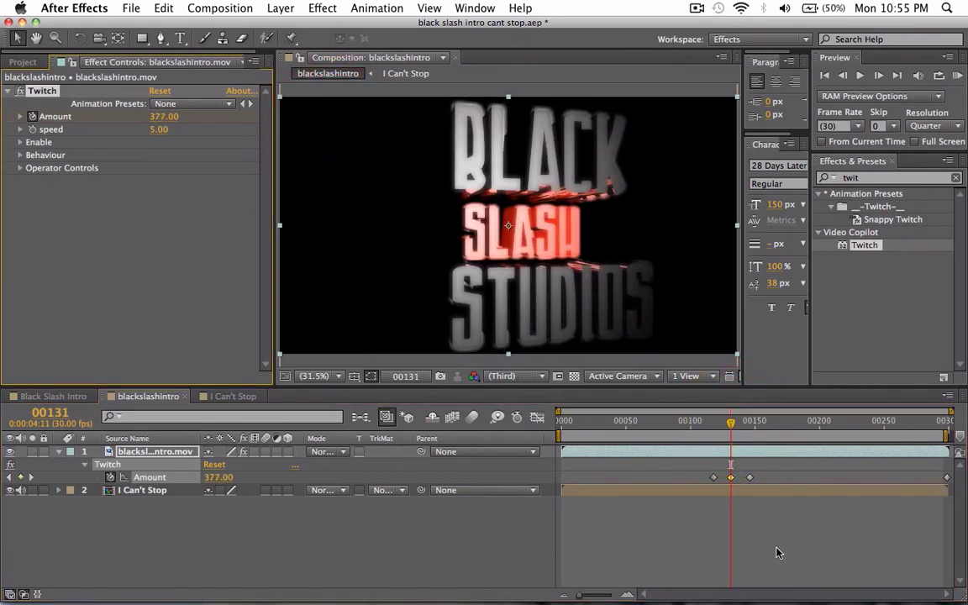
pyautogui.moveTo(730, 429); pyautogui.dragTo(649, 425)
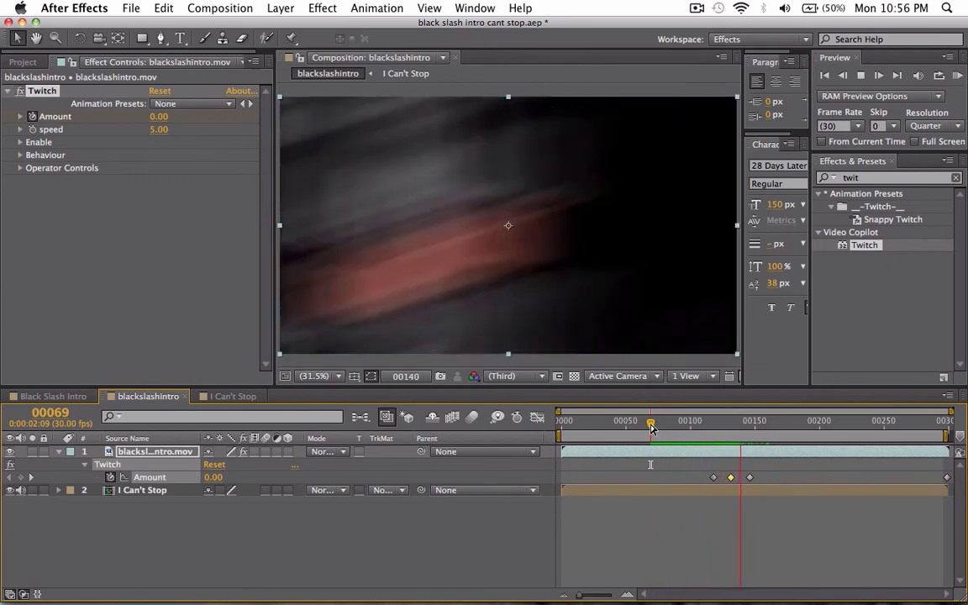
pyautogui.press('space')
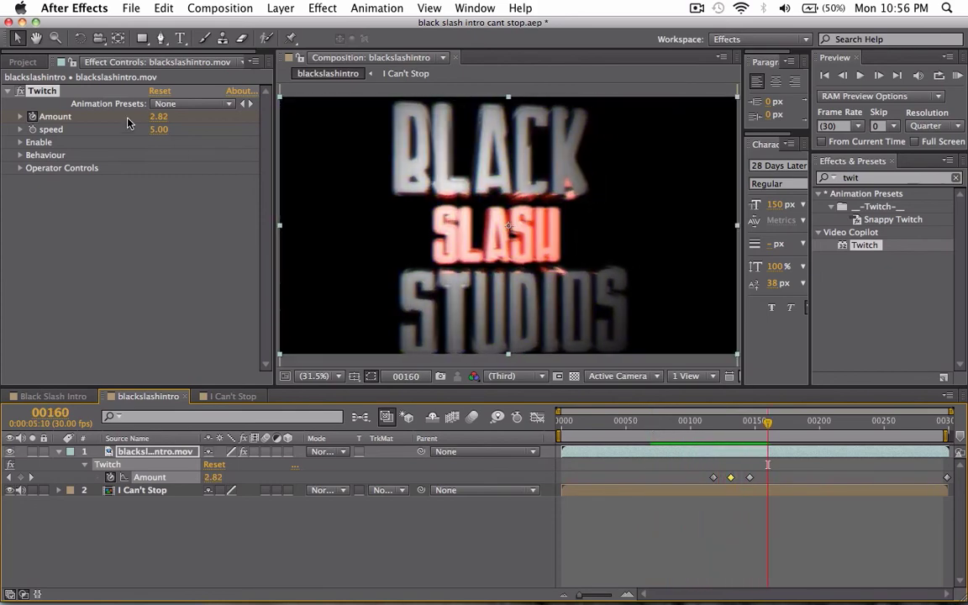
# Step: Set Slide Twitches to 5.10 and Slide Amount to 123 in Twitch's Operator Controls
pyautogui.click(21, 168)
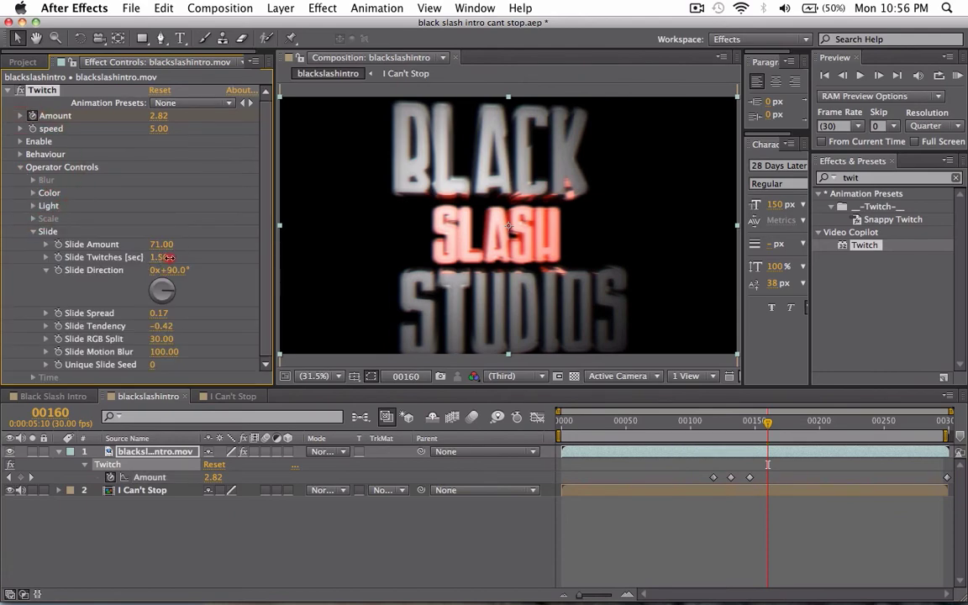
pyautogui.moveTo(160, 257); pyautogui.dragTo(197, 260)
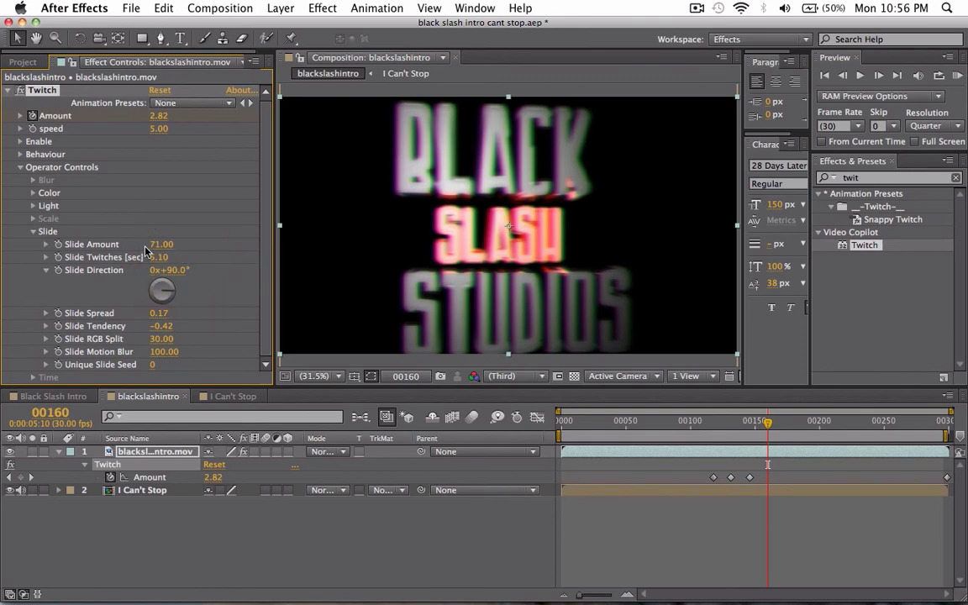
pyautogui.moveTo(184, 245); pyautogui.dragTo(210, 245)
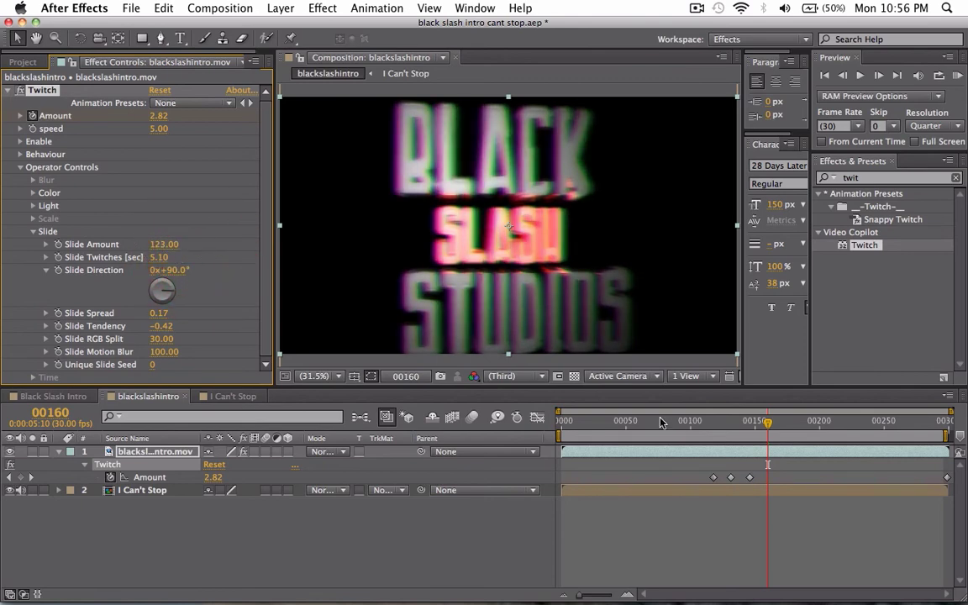
# Step: Preview the adjusted slide twitch from frame 111
pyautogui.moveTo(771, 426); pyautogui.dragTo(704, 423)
pyautogui.press('space')
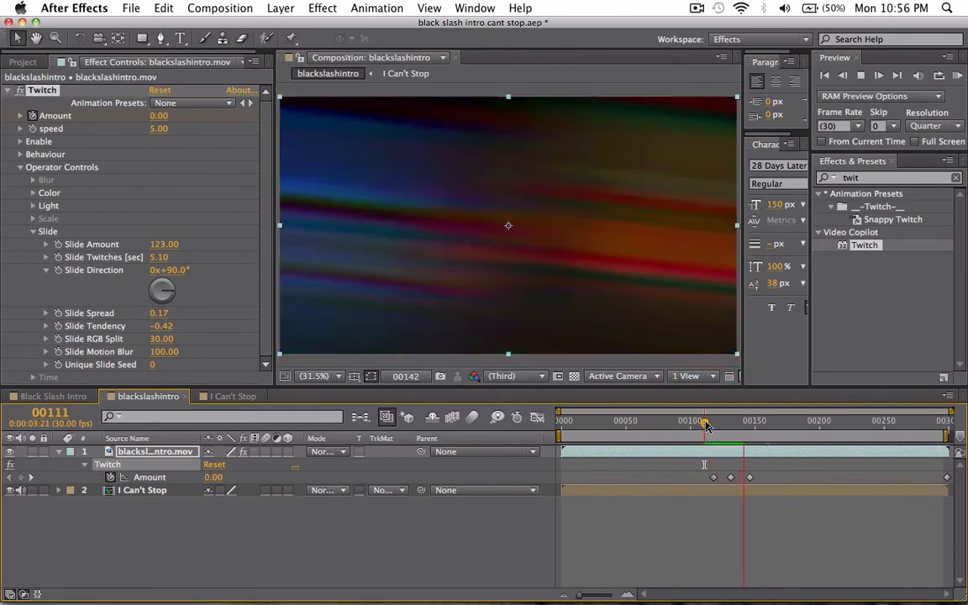
pyautogui.click(766, 524)
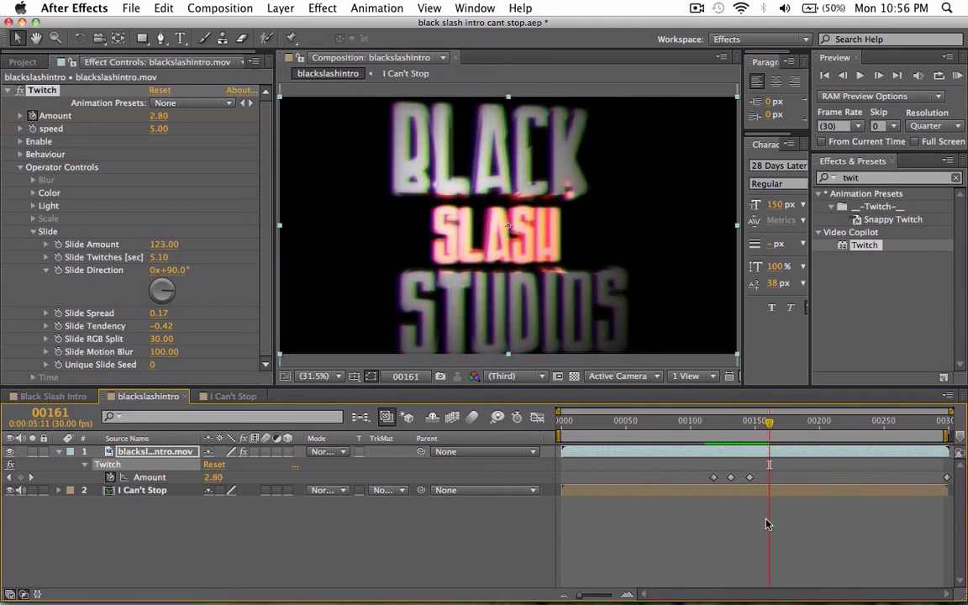
# Step: Move the third Amount keyframe to about frame 142 and limit the work area to about frames 88 to 176
pyautogui.click(749, 478)
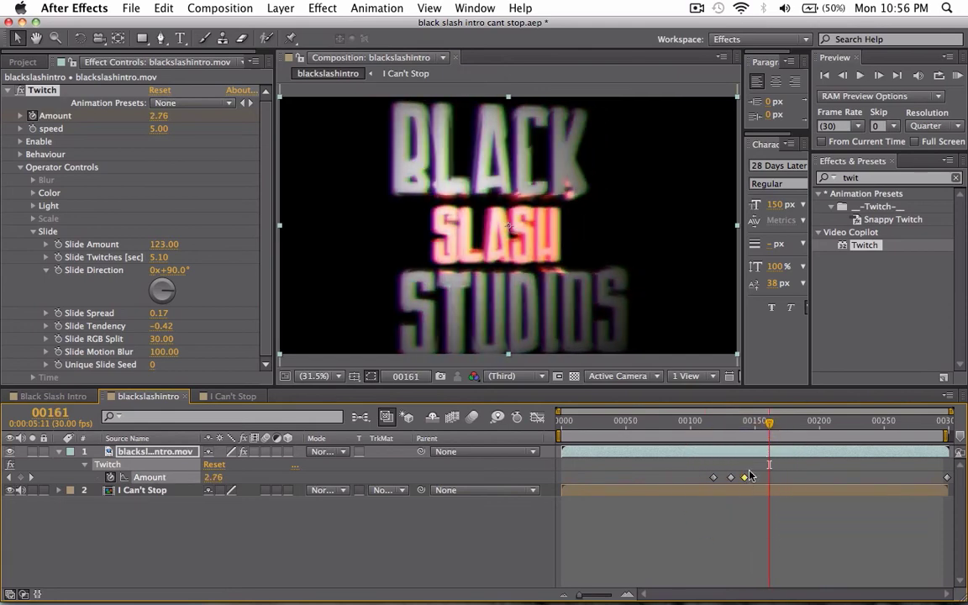
pyautogui.moveTo(772, 429); pyautogui.dragTo(702, 420)
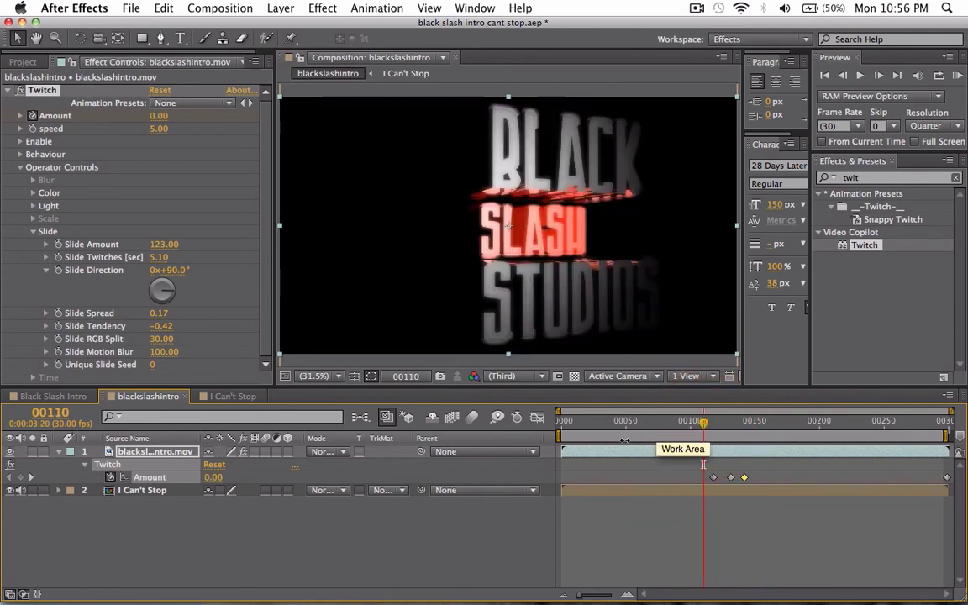
pyautogui.click(668, 438)
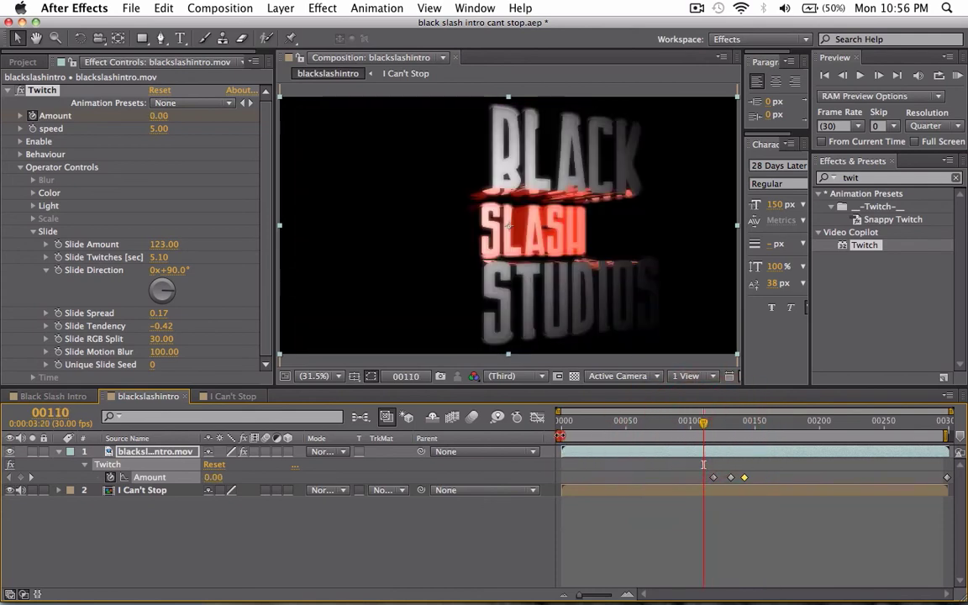
pyautogui.moveTo(562, 437); pyautogui.dragTo(673, 436)
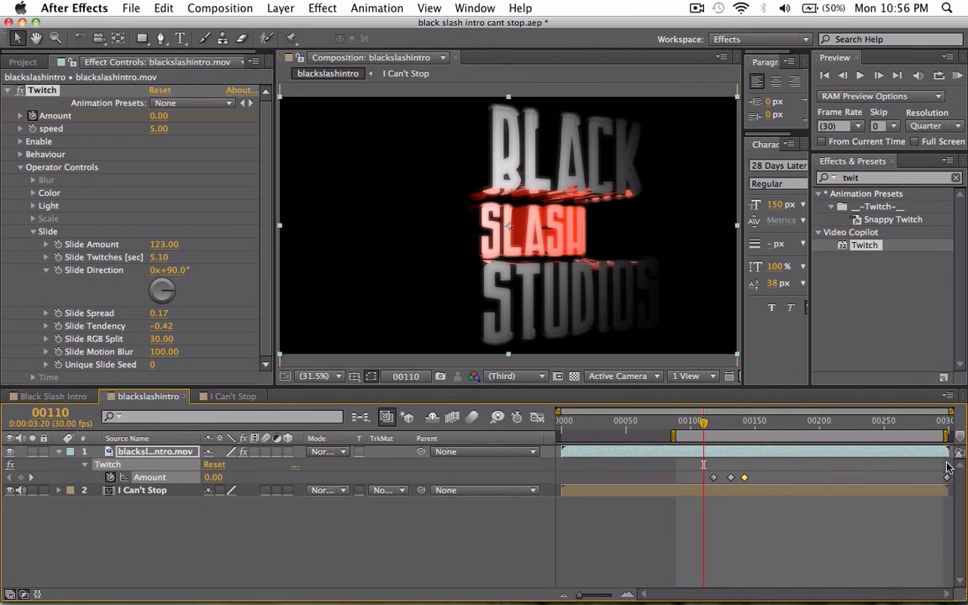
pyautogui.moveTo(945, 436); pyautogui.dragTo(789, 439)
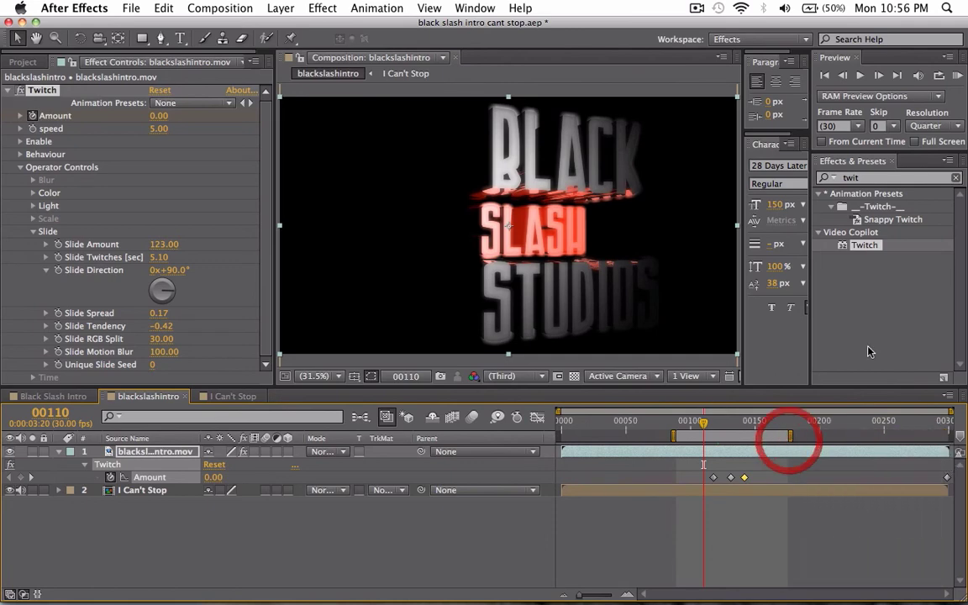
# Step: Run RAM previews of the Twitch effect within the shortened work area
pyautogui.click(958, 75)
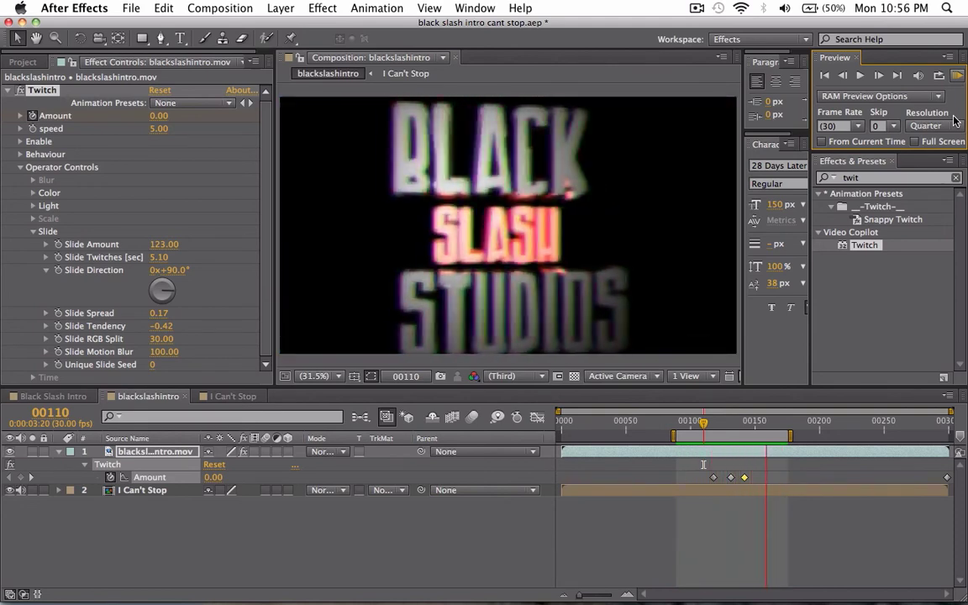
pyautogui.press('space')
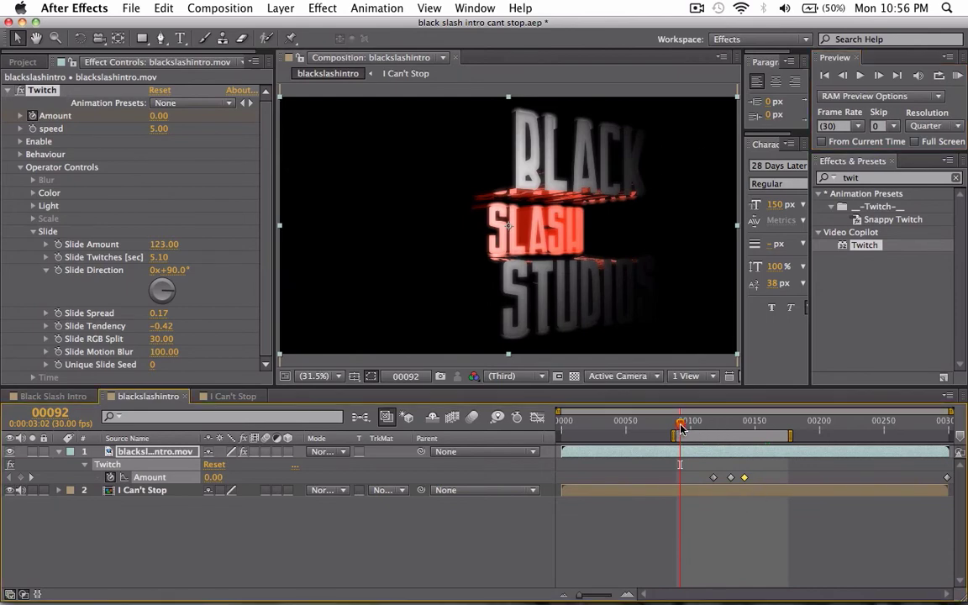
pyautogui.moveTo(679, 429); pyautogui.dragTo(679, 488)
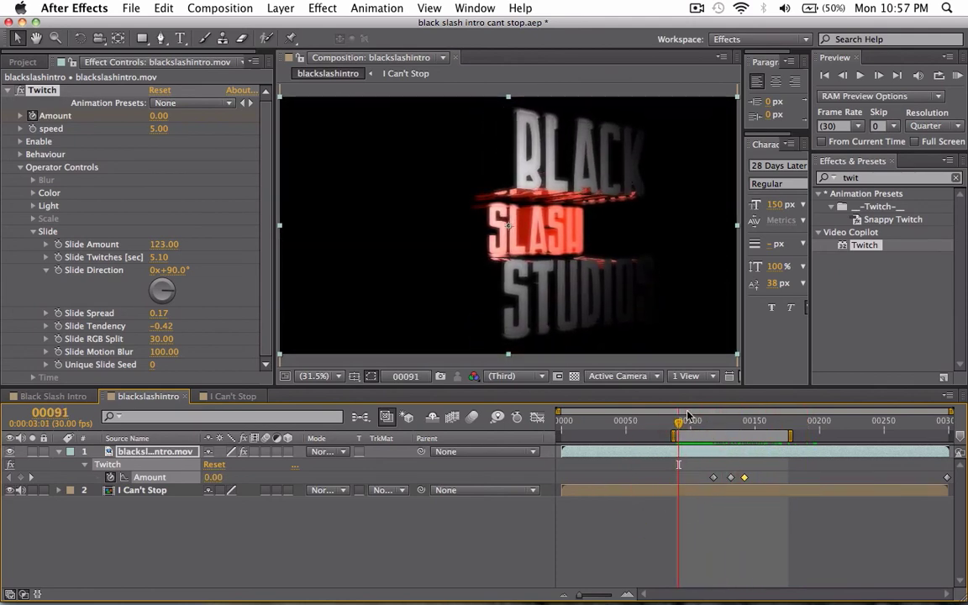
pyautogui.click(958, 75)
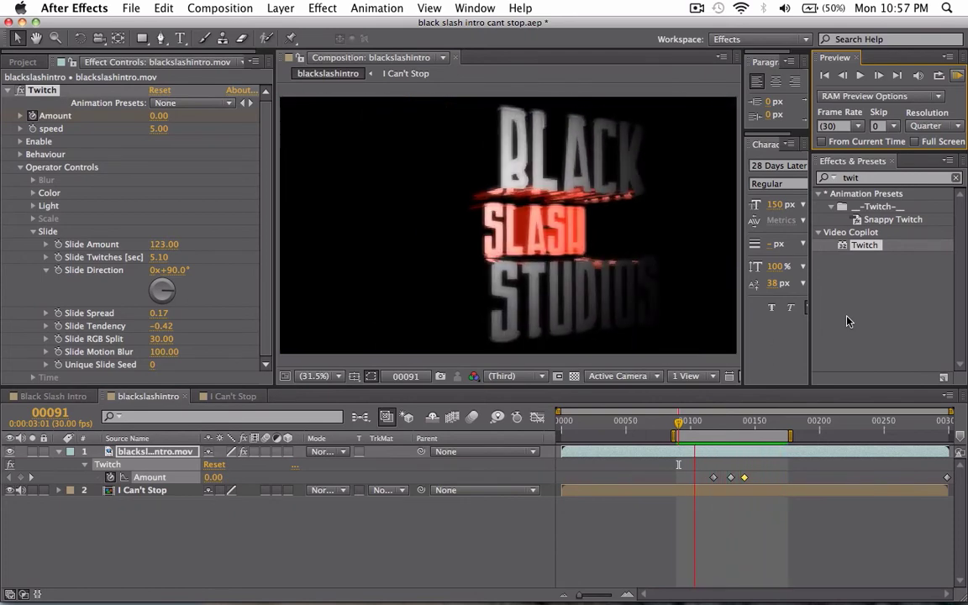
pyautogui.press('space')
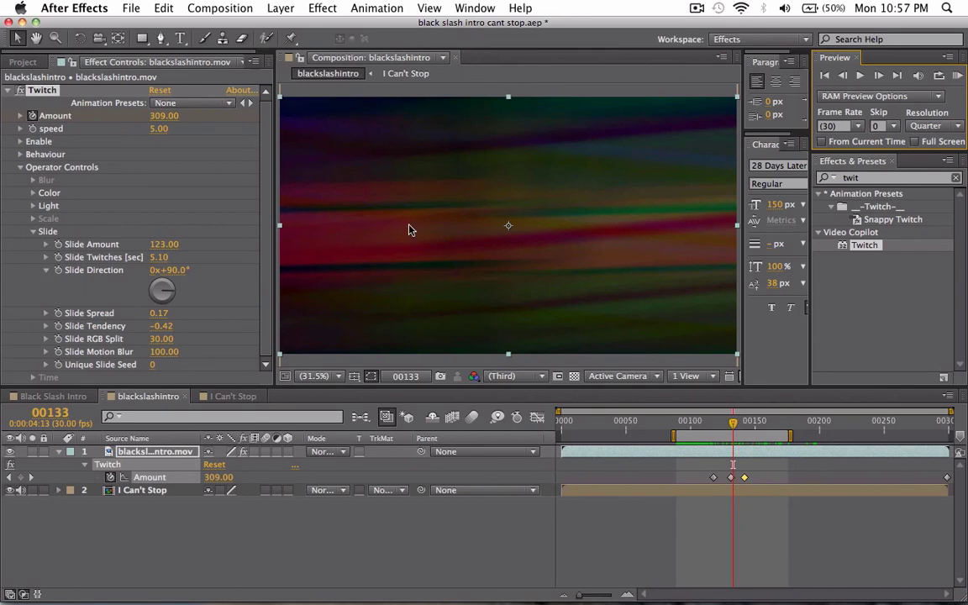
# Step: Switch to Safari, play the Black Slash Studios Intro from its start in full screen, and return to After Effects
pyautogui.click(233, 568)
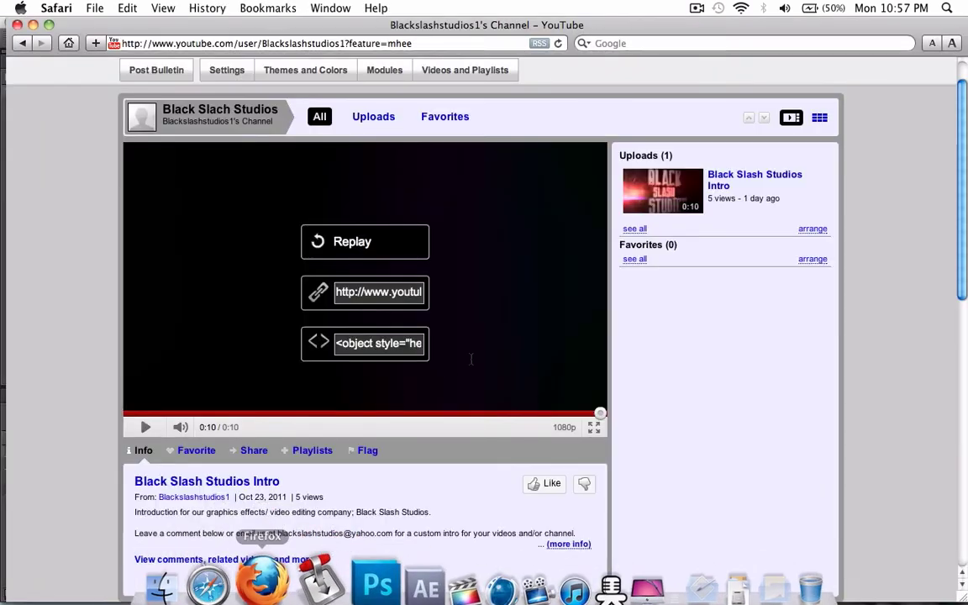
pyautogui.moveTo(604, 424); pyautogui.dragTo(151, 429)
pyautogui.click(128, 412)
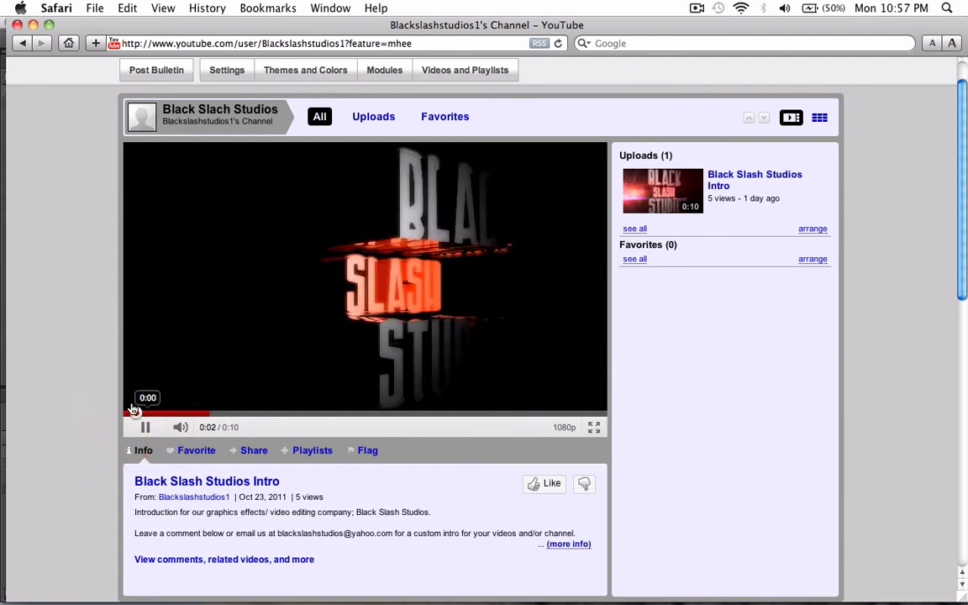
pyautogui.click(132, 412)
pyautogui.press('space')
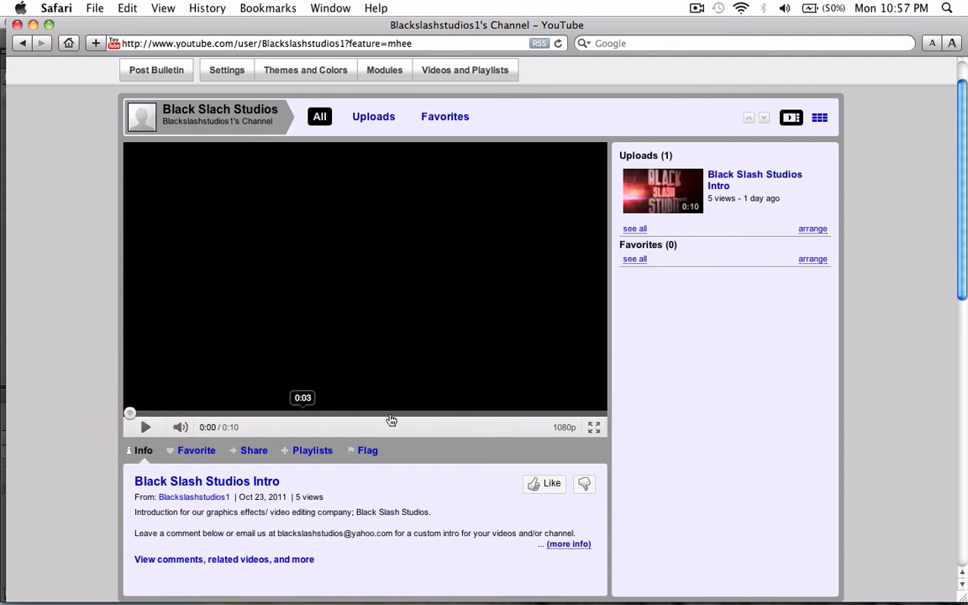
pyautogui.click(595, 429)
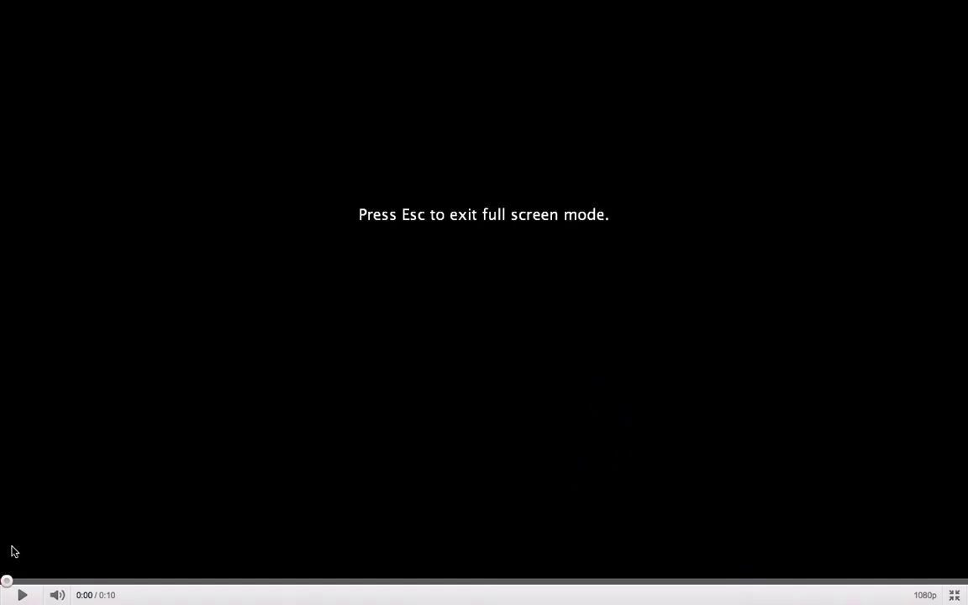
pyautogui.click(21, 595)
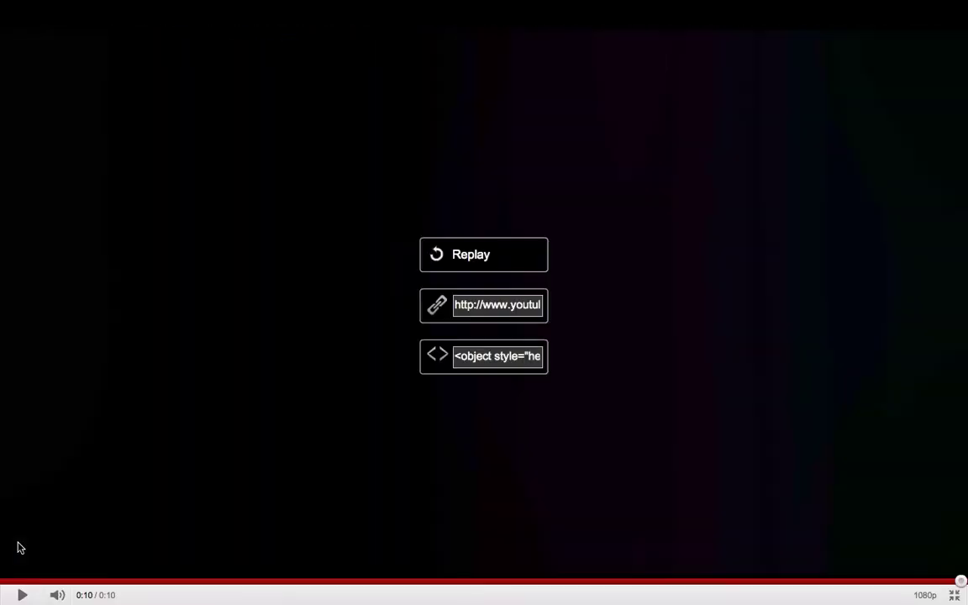
pyautogui.press('Escape')
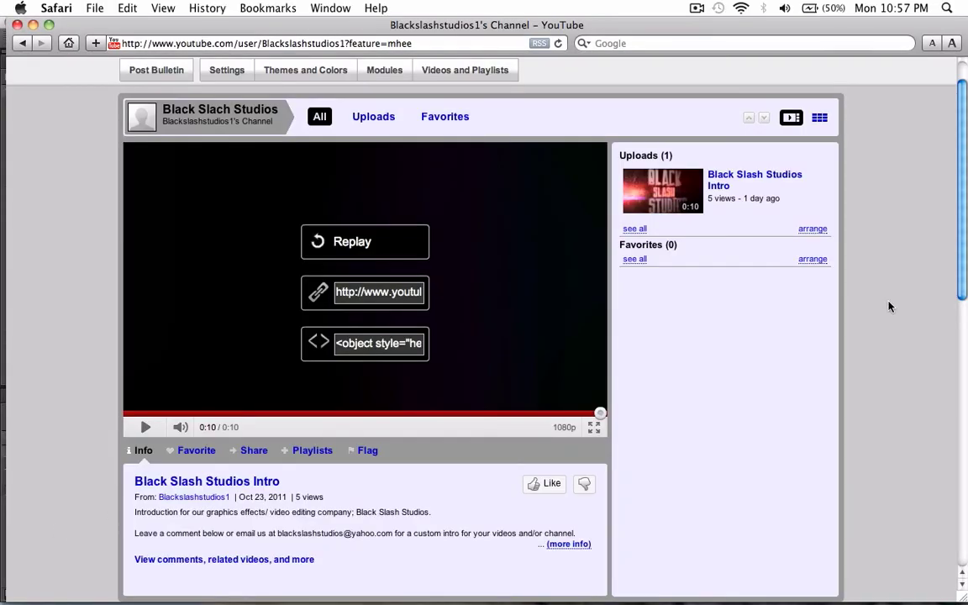
pyautogui.press('F9')
pyautogui.click(635, 190)
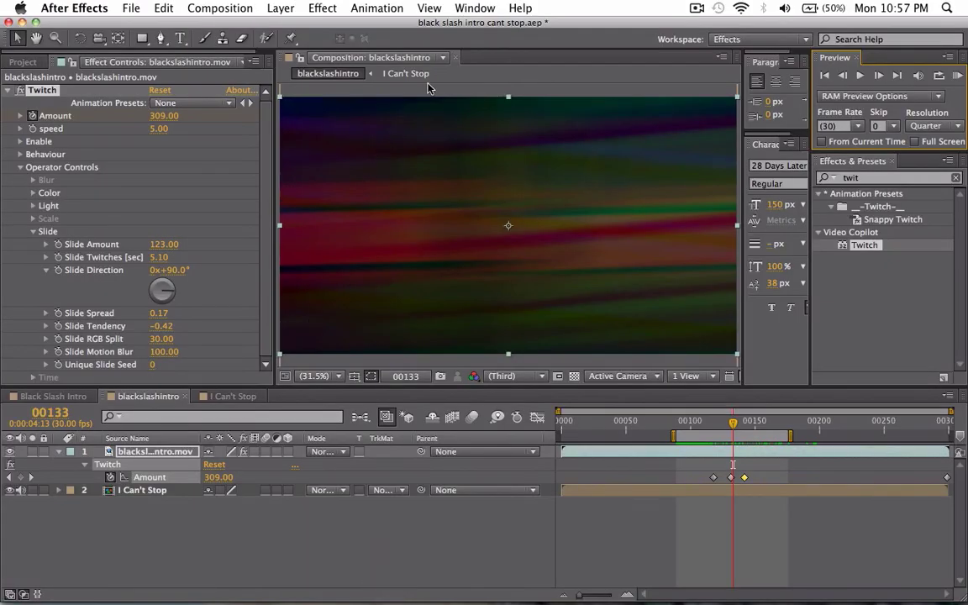
# Step: Switch to the Black Slash Studios YouTube channel in Safari and look through its video description, profile, comments and recent activity
pyautogui.press('F9')
pyautogui.click(438, 165)
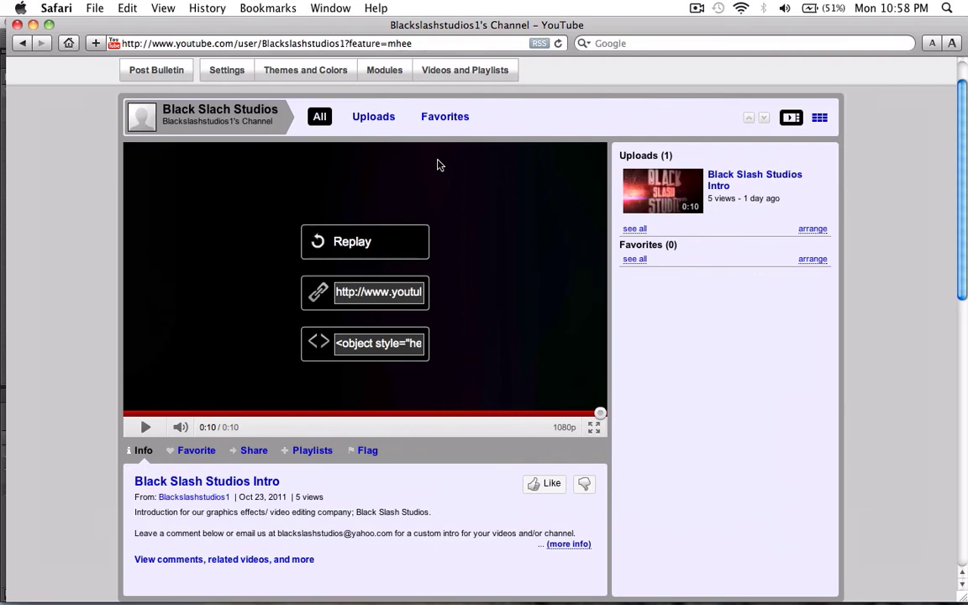
pyautogui.scroll(-10, 437, 164)
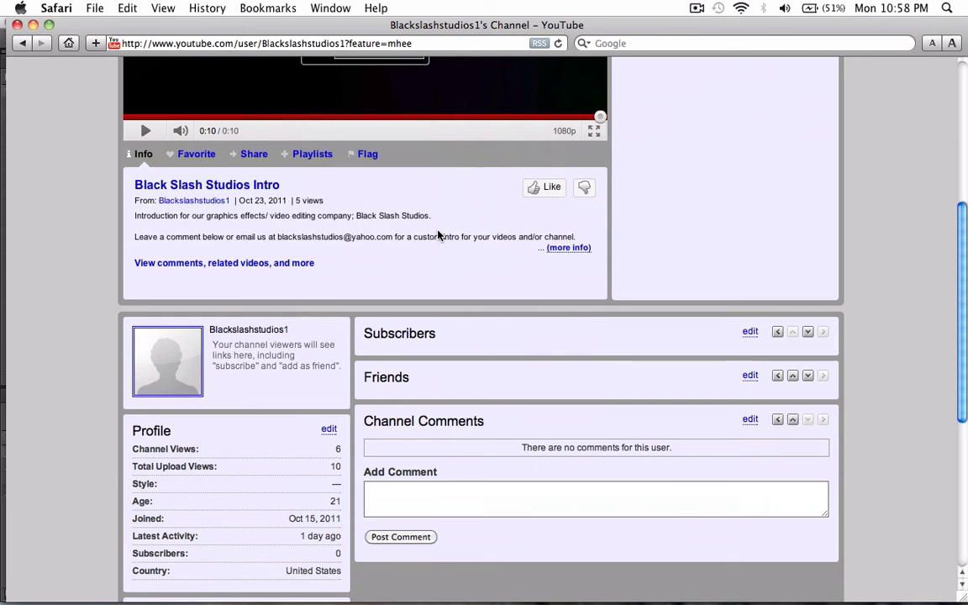
pyautogui.scroll(-8, 439, 236)
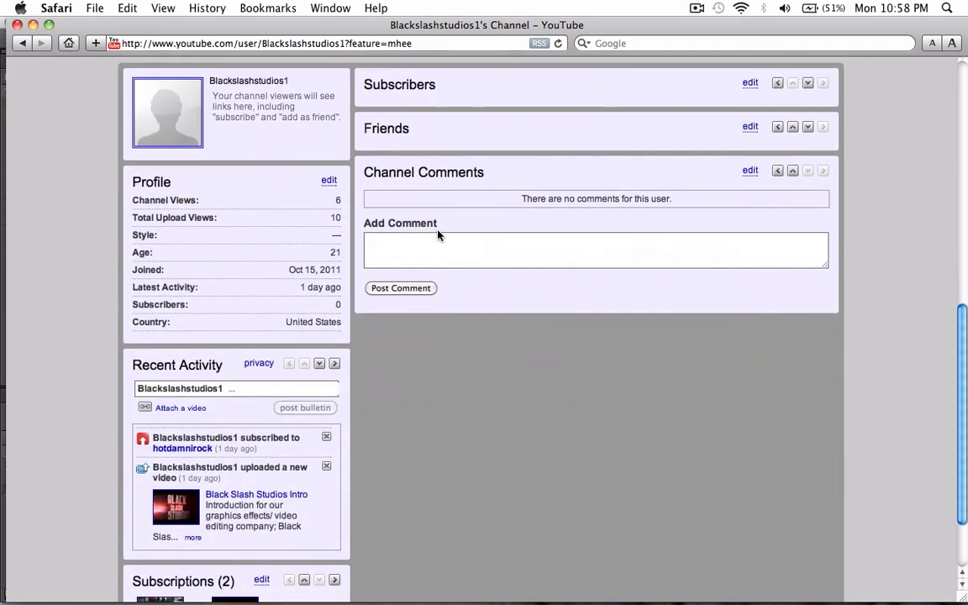
pyautogui.scroll(-3, 429, 290)
pyautogui.scroll(20, 428, 292)
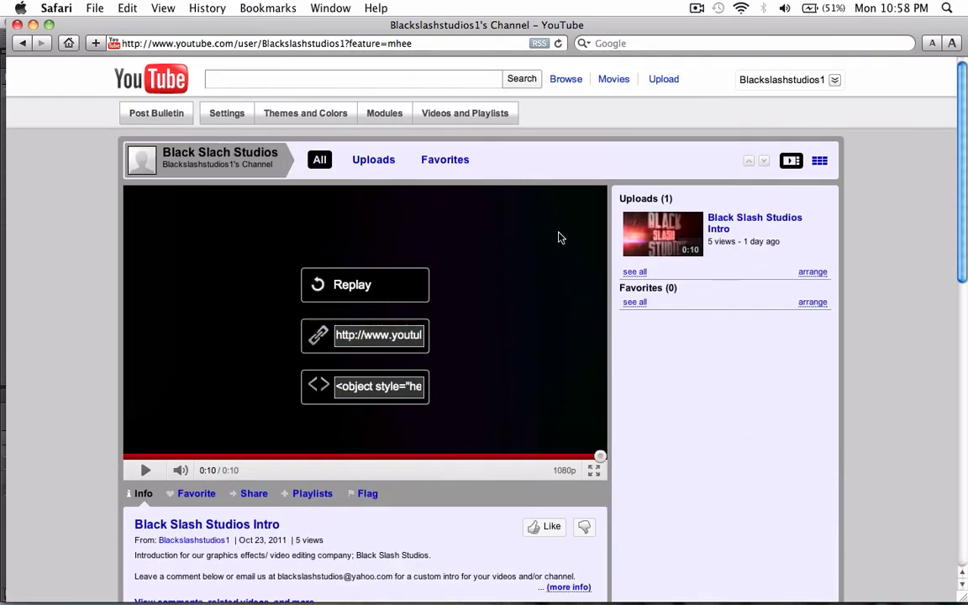
pyautogui.press('F3')
pyautogui.click(558, 182)
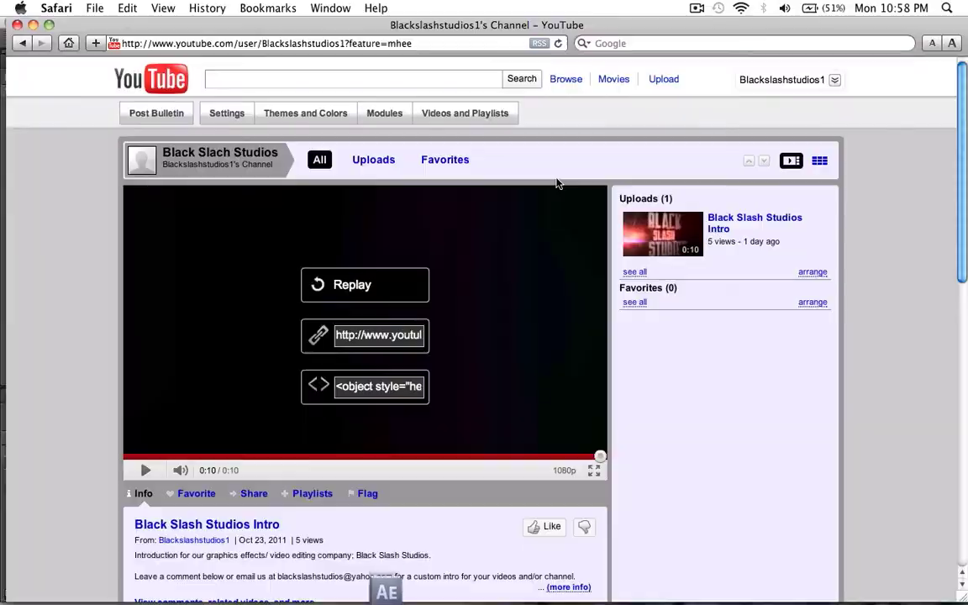
pyautogui.press('F3')
pyautogui.click(561, 190)
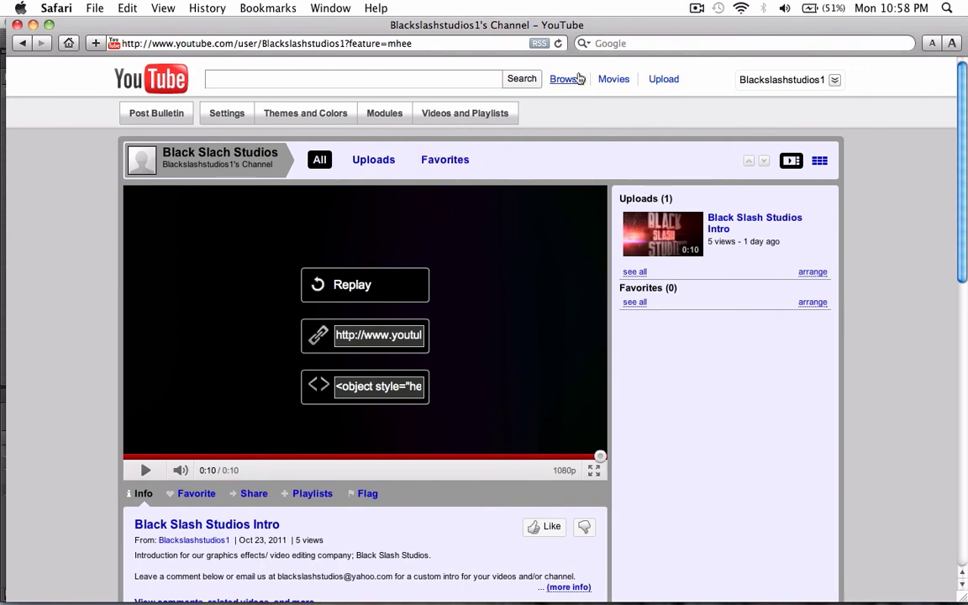
pyautogui.scroll(-1, 583, 91)
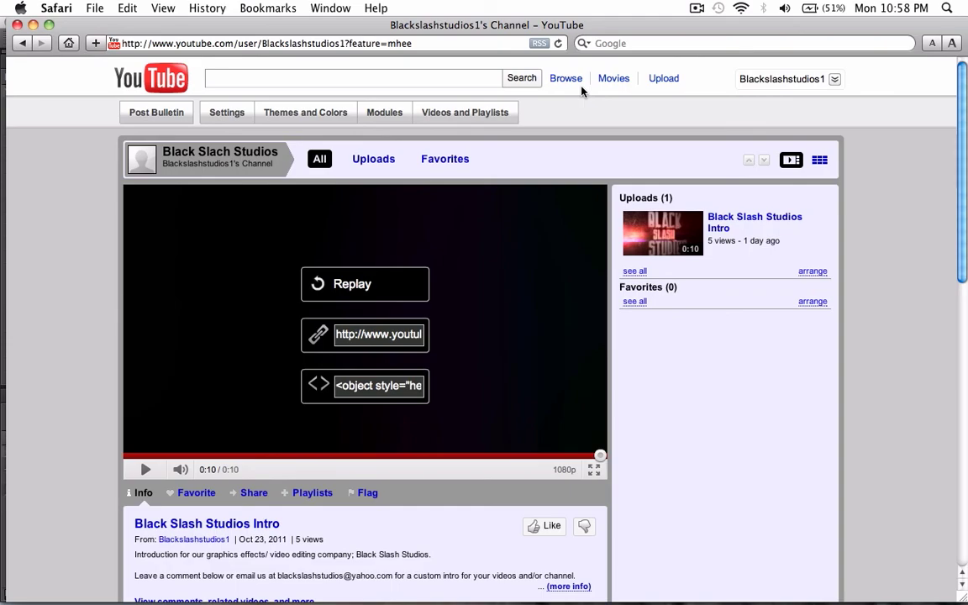
# Step: Switch back to the black slash intro cant stop.aep project in After Effects
pyautogui.press('F9')
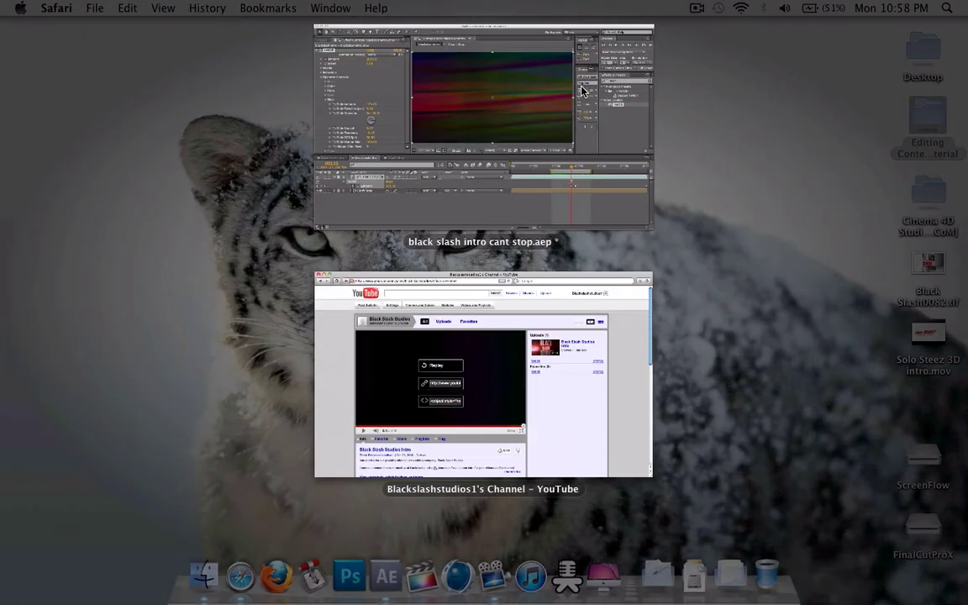
pyautogui.click(531, 181)
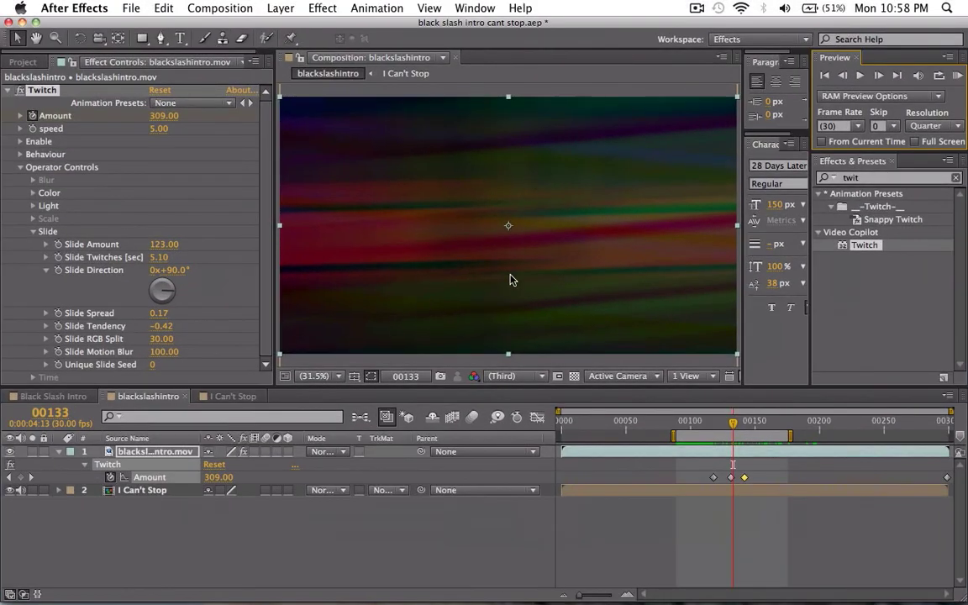